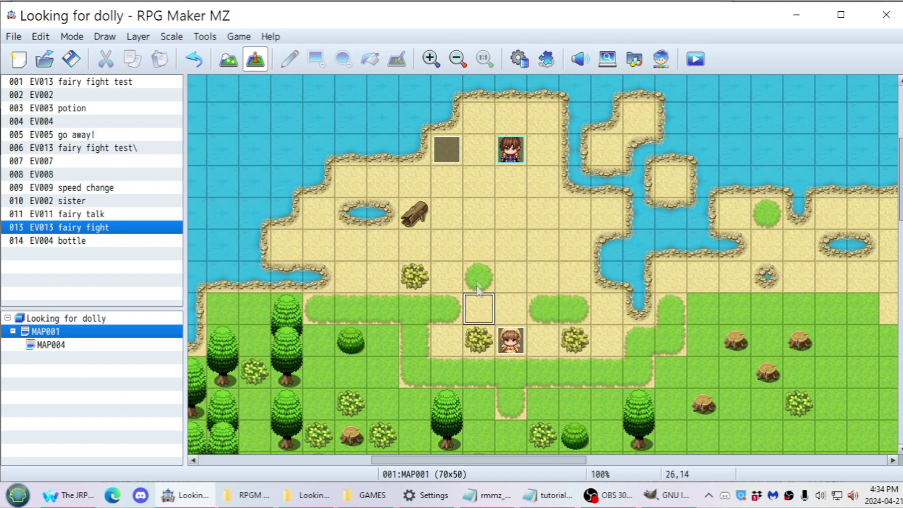
Pan the MAP001 beach map to show more of the shoreline.
{"action": "middle_click_drag", "start_coordinate": [479, 220], "coordinate": [502, 248]}
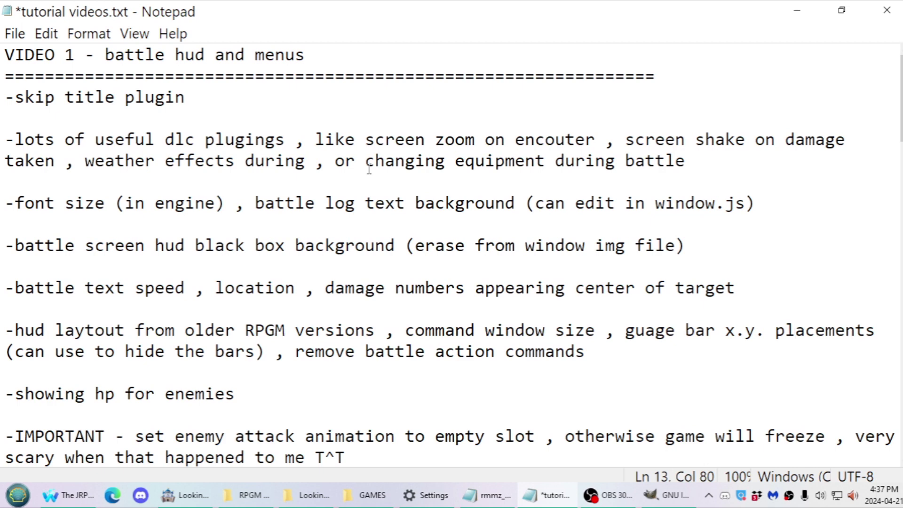
Read the VIDEO 1 heading and '-skip title plugin' note, then open RPG Maker MZ's Plugin Manager.
{"action": "left_click_drag", "start_coordinate": [2, 55], "coordinate": [308, 56]}
{"action": "left_click", "coordinate": [311, 58]}
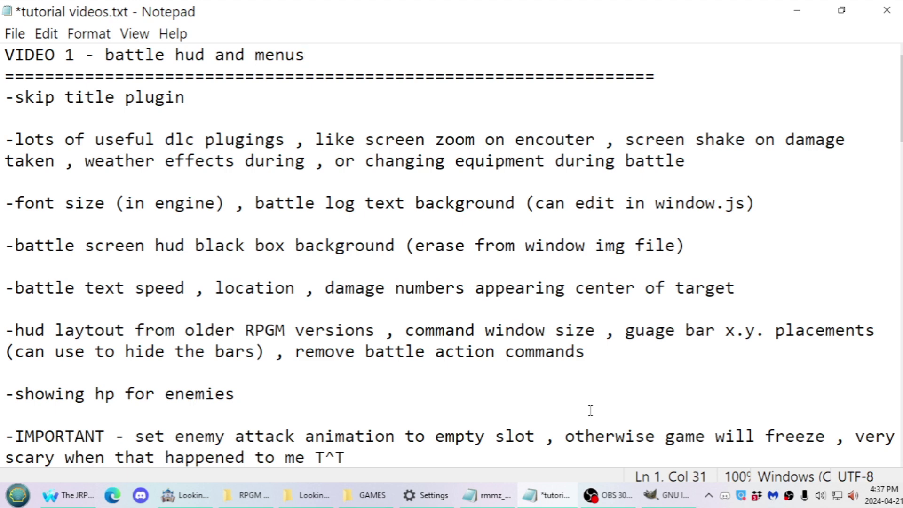
{"action": "mouse_move", "coordinate": [662, 503]}
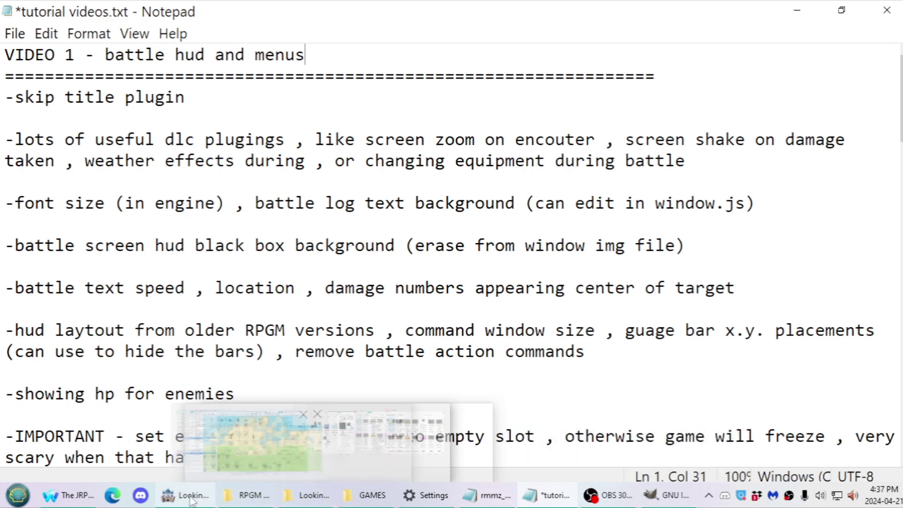
{"action": "left_click_drag", "start_coordinate": [186, 97], "coordinate": [5, 97]}
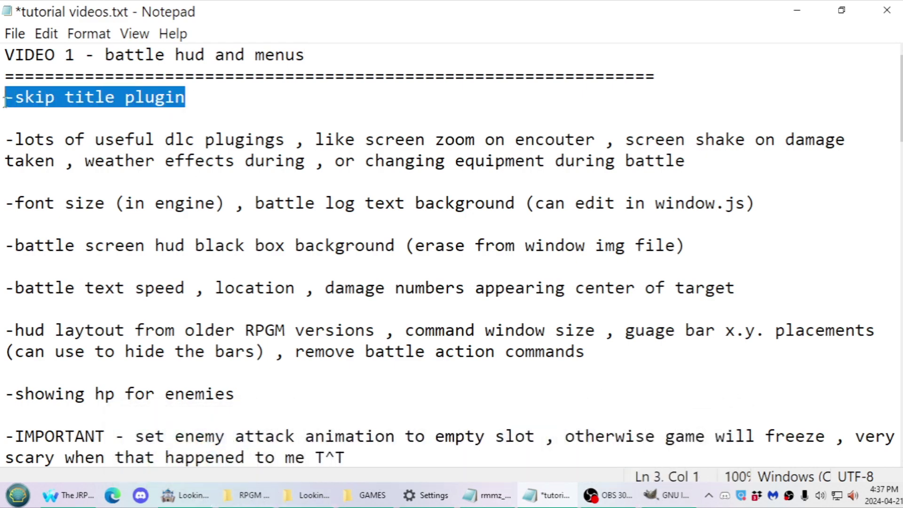
{"action": "left_click", "coordinate": [186, 495]}
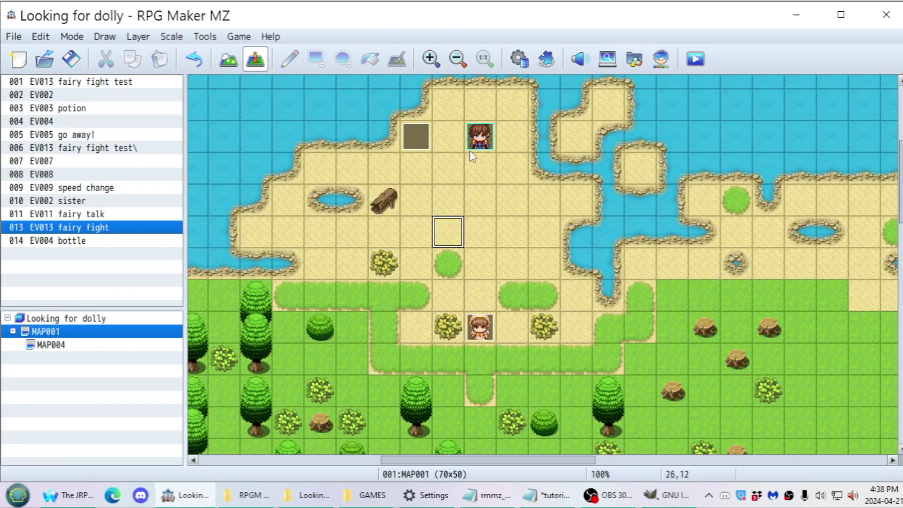
{"action": "left_click", "coordinate": [547, 59]}
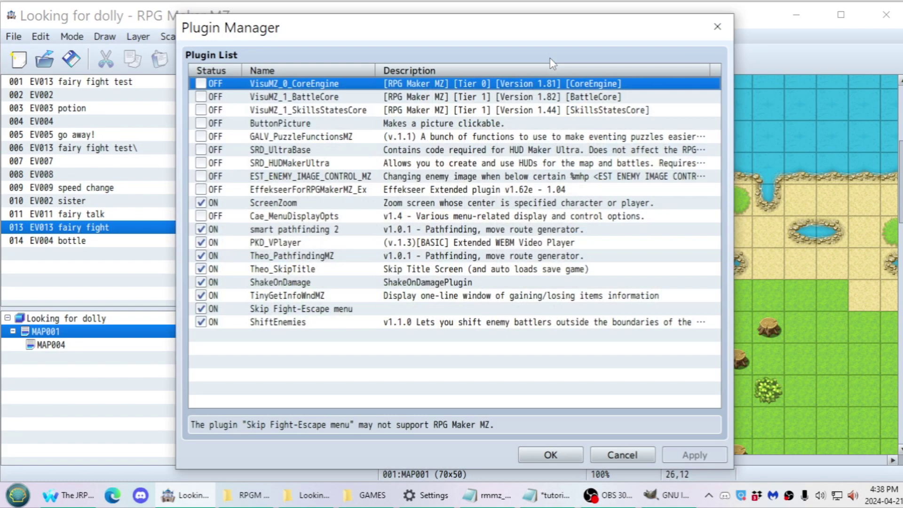
Turn Theo_SkipTitle off, save, and playtest to see the title screen appear.
{"action": "left_click", "coordinate": [258, 217]}
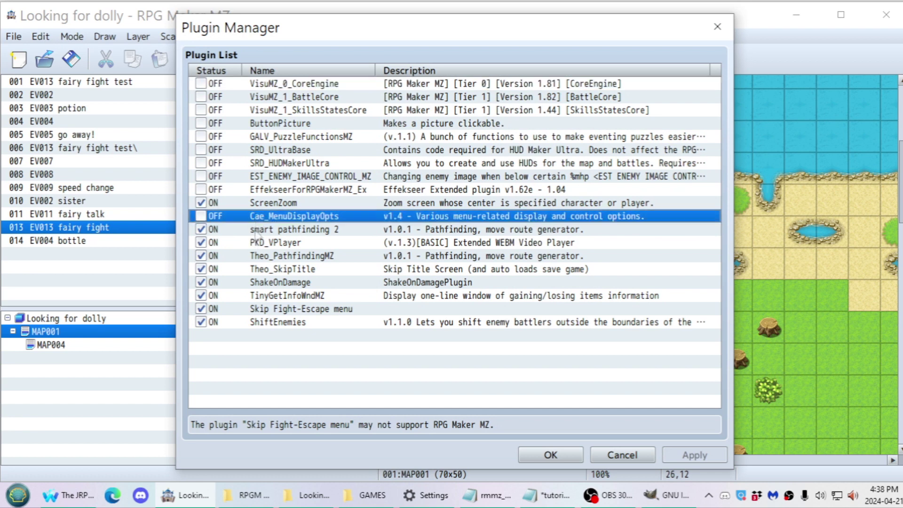
{"action": "left_click", "coordinate": [259, 242]}
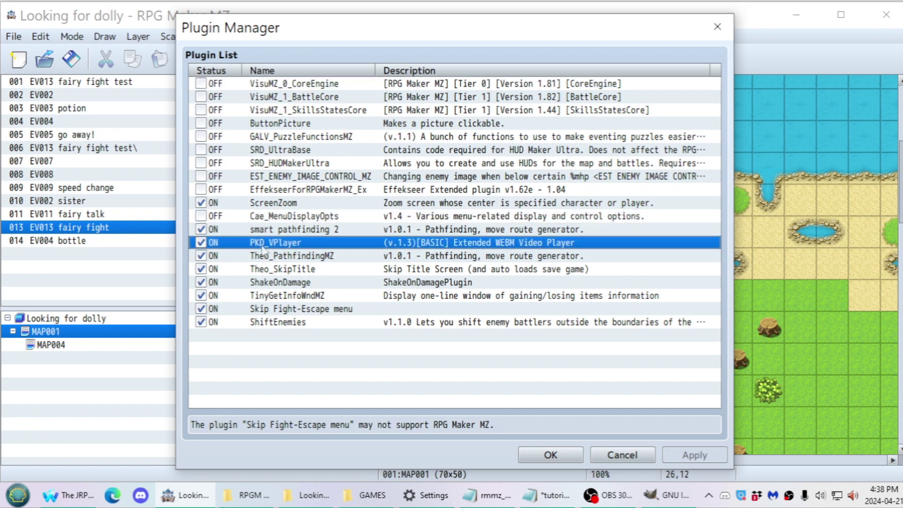
{"action": "left_click", "coordinate": [259, 270]}
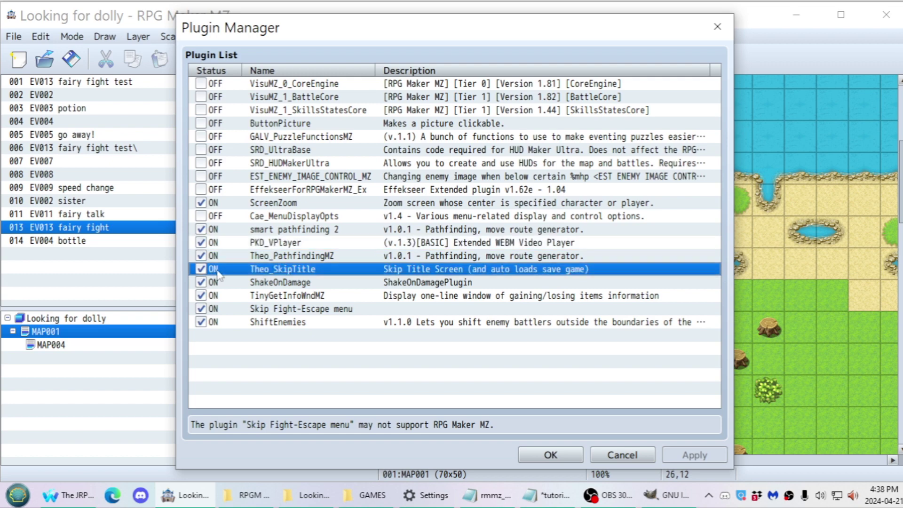
{"action": "left_click", "coordinate": [551, 454]}
{"action": "left_click", "coordinate": [426, 271]}
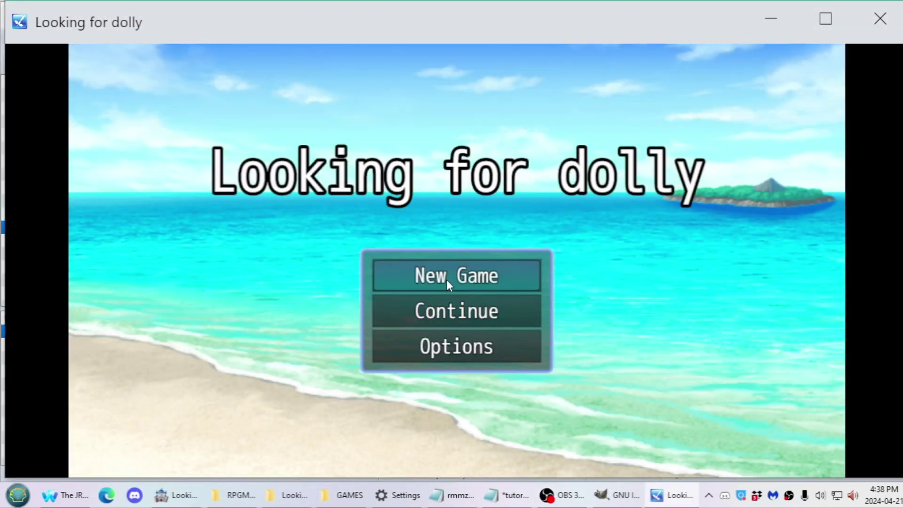
{"action": "left_click", "coordinate": [447, 280]}
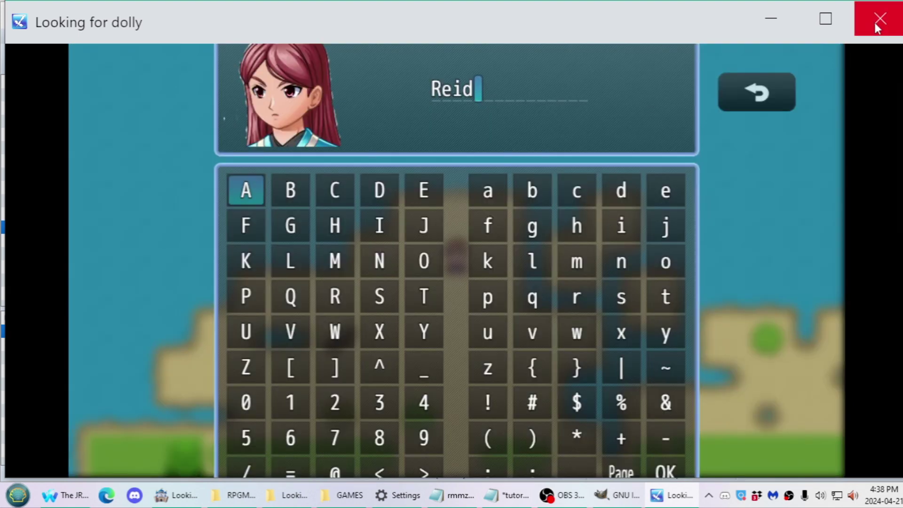
{"action": "left_click", "coordinate": [878, 19]}
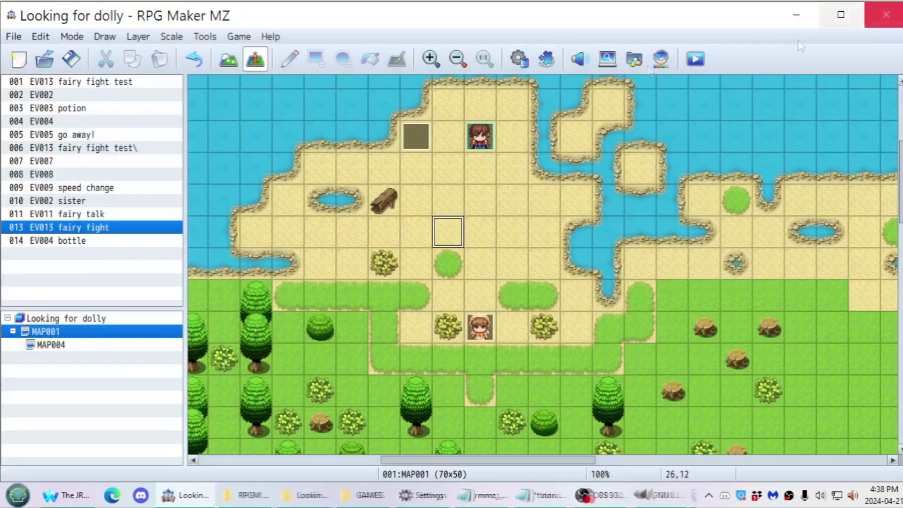
Turn Theo_SkipTitle back on, save, and playtest again without the title screen.
{"action": "left_click", "coordinate": [546, 59]}
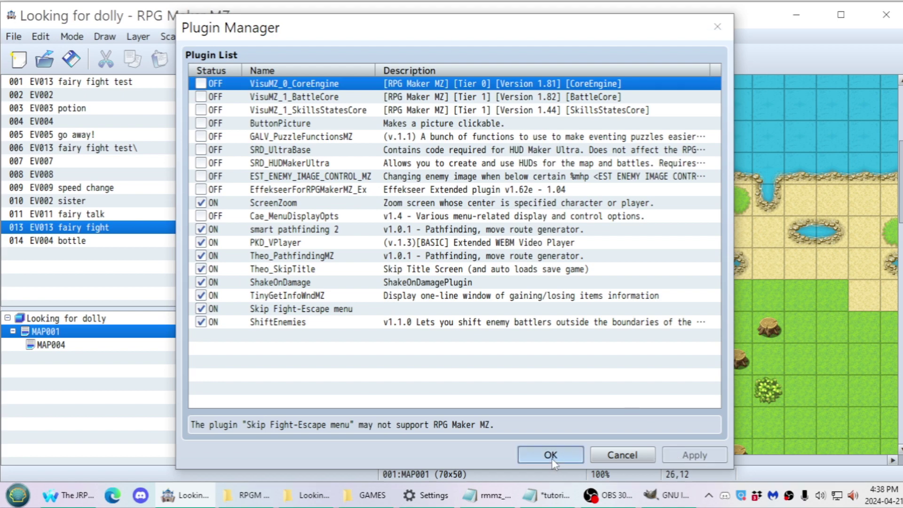
{"action": "left_click", "coordinate": [551, 455]}
{"action": "left_click", "coordinate": [695, 59]}
{"action": "left_click", "coordinate": [436, 272]}
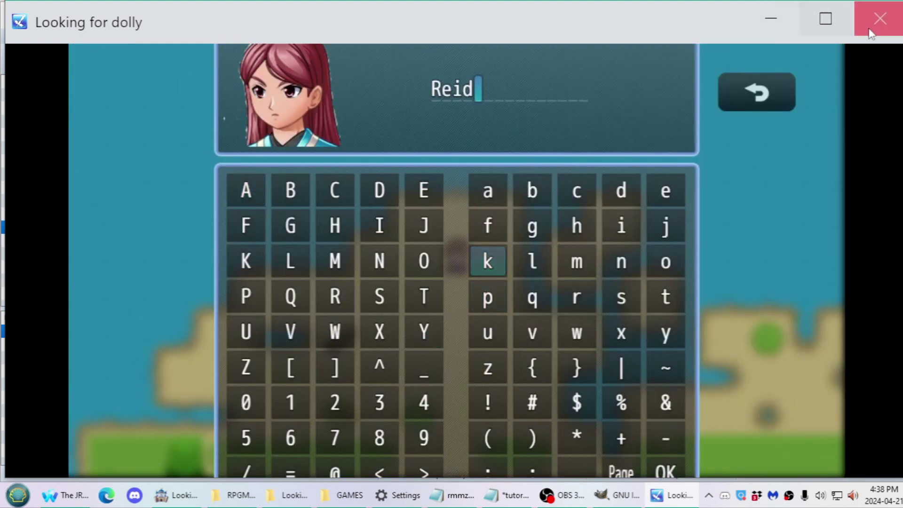
{"action": "left_click", "coordinate": [881, 19]}
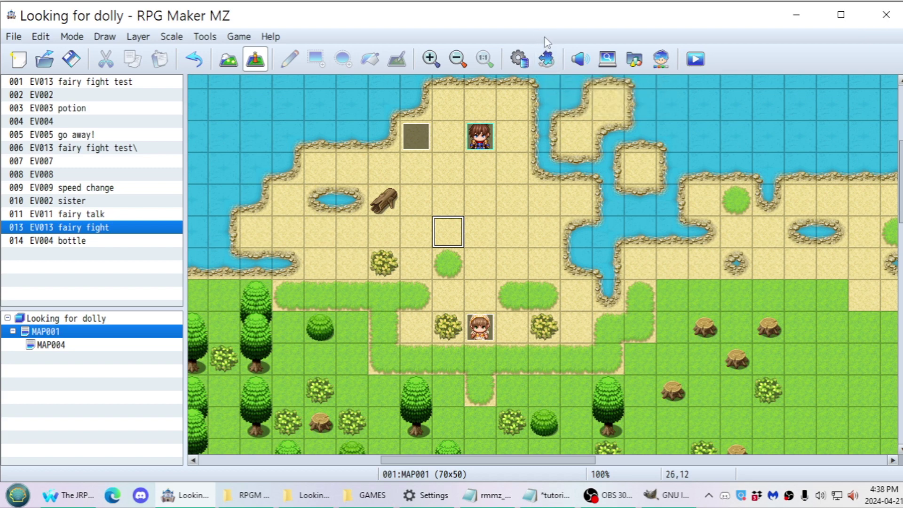
Review PKD_VPlayer and smart pathfinding 2 in Plugin Manager, then return to the notes.
{"action": "left_click", "coordinate": [546, 59]}
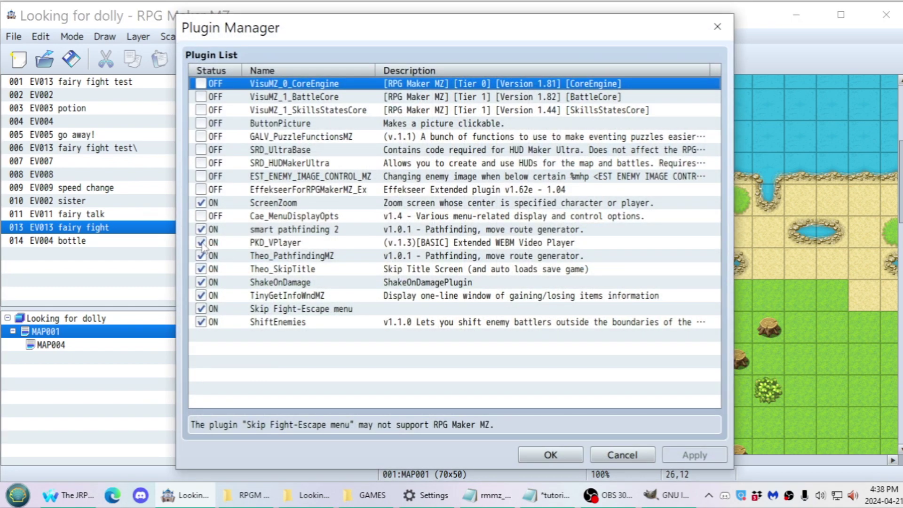
{"action": "left_click", "coordinate": [240, 243]}
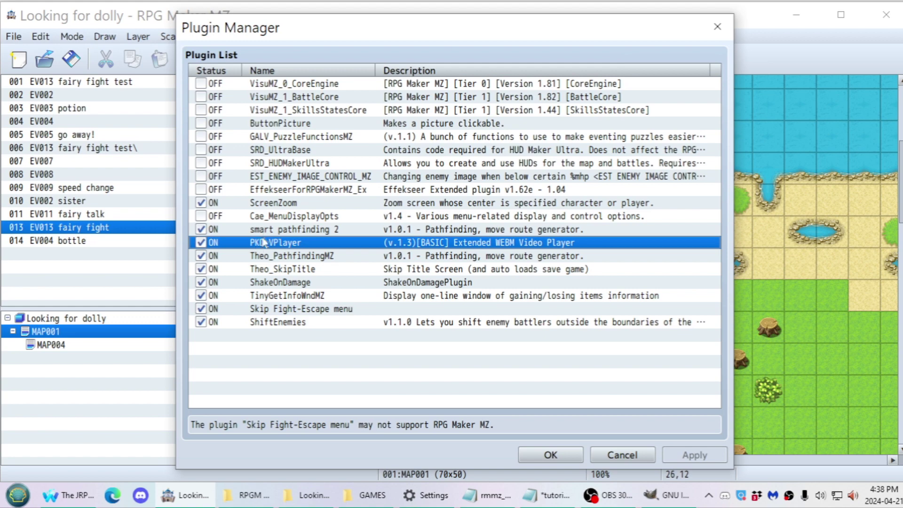
{"action": "left_click", "coordinate": [266, 231]}
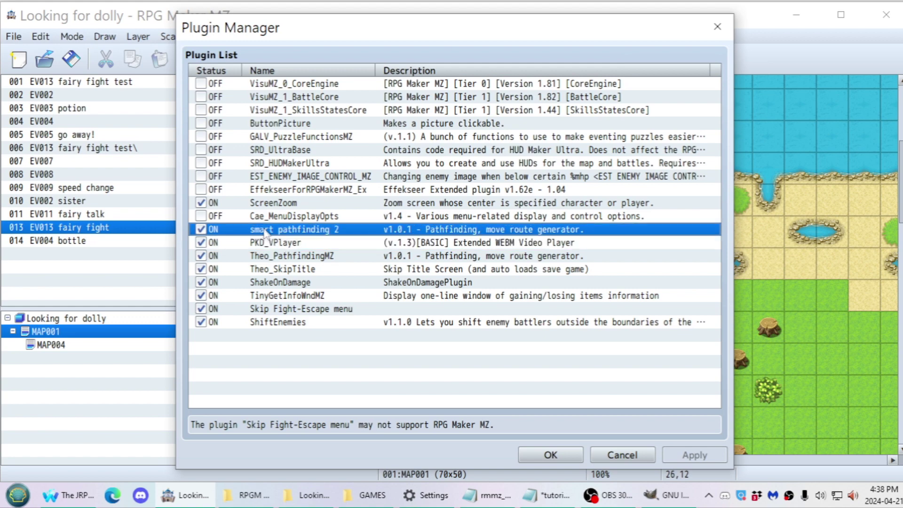
{"action": "left_click", "coordinate": [550, 455]}
{"action": "left_click", "coordinate": [548, 494]}
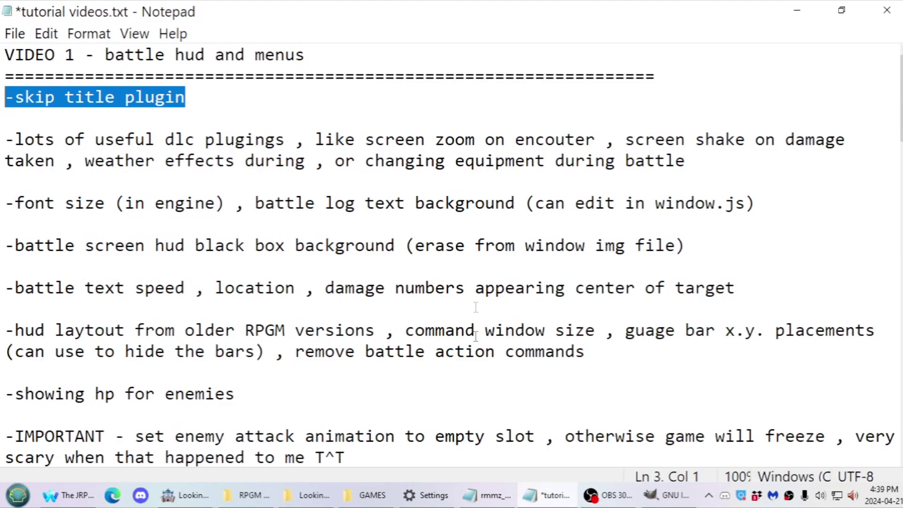
Highlight the '-lots of useful dlc plugings' note, then reopen Plugin Manager in RPG Maker MZ.
{"action": "left_click_drag", "start_coordinate": [2, 139], "coordinate": [726, 169]}
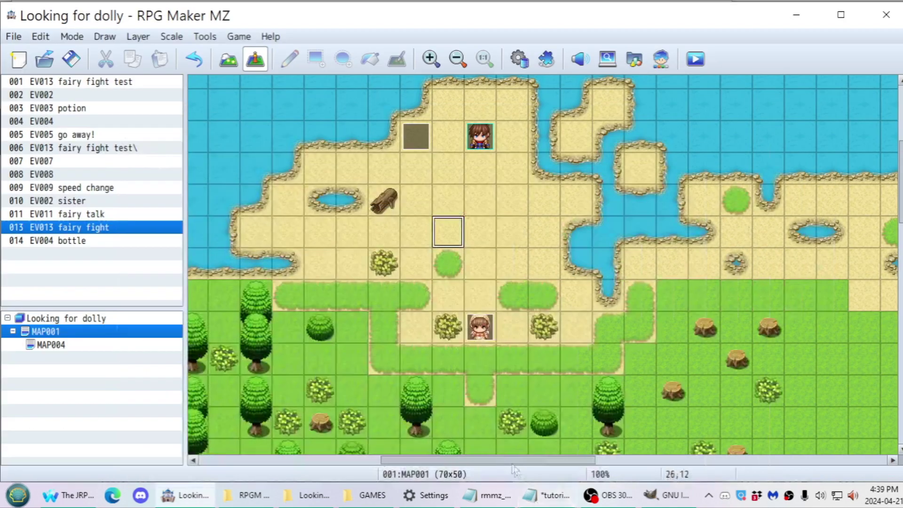
{"action": "key", "text": "alt+Tab"}
{"action": "key", "text": "alt+Tab"}
{"action": "key", "text": "alt+Tab"}
{"action": "left_click", "coordinate": [546, 59]}
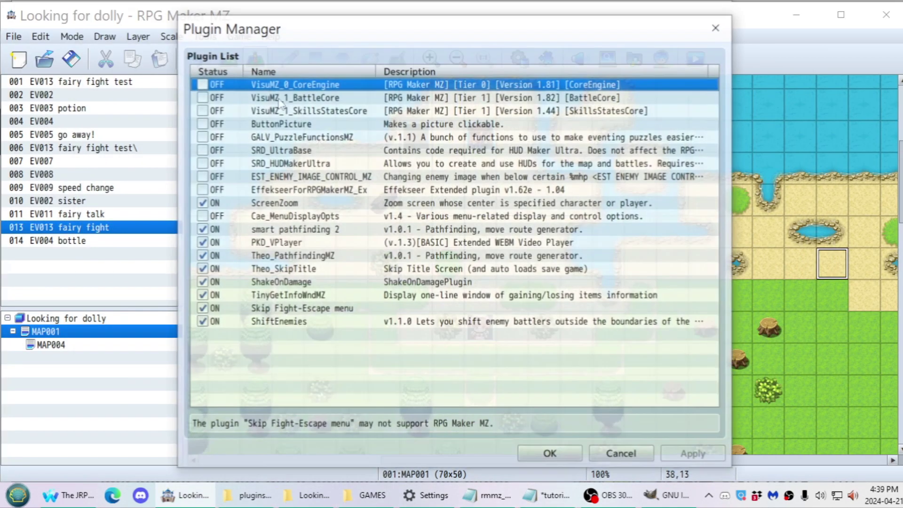
Check that the ShakeOnDamage and ScreenZoom plugins are both ON.
{"action": "left_click", "coordinate": [263, 284]}
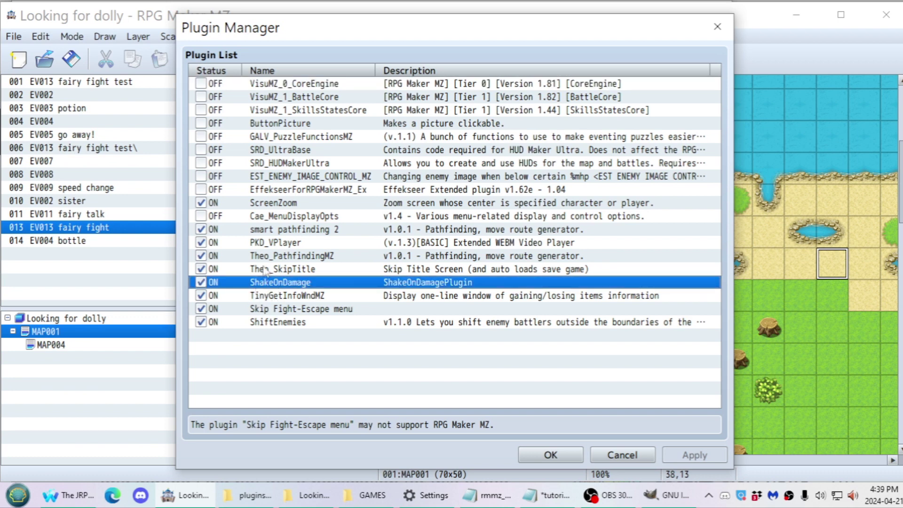
{"action": "left_click", "coordinate": [265, 206]}
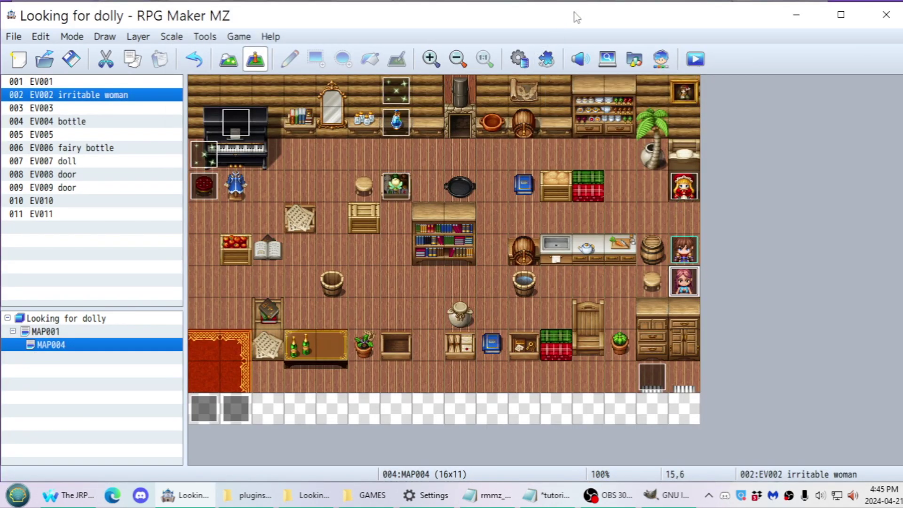
Playtest on the house map, then open the irritable woman event EV002.
{"action": "left_click", "coordinate": [691, 70]}
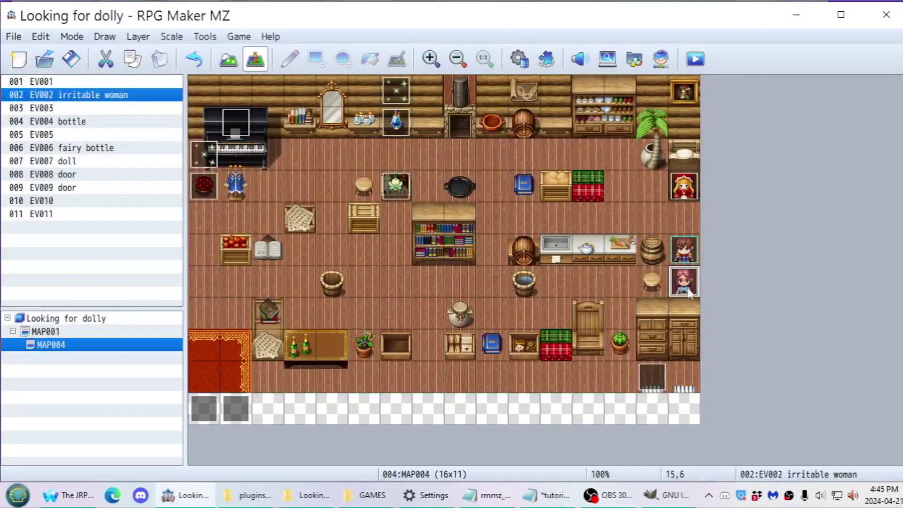
{"action": "double_click", "coordinate": [688, 292]}
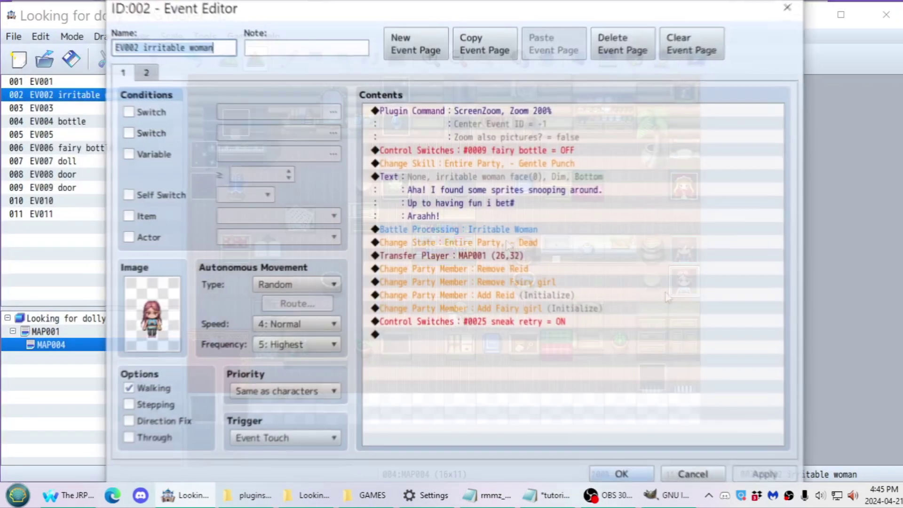
Inspect the existing ScreenZoom plugin command's settings without changing them.
{"action": "left_click", "coordinate": [450, 112]}
{"action": "double_click", "coordinate": [450, 112]}
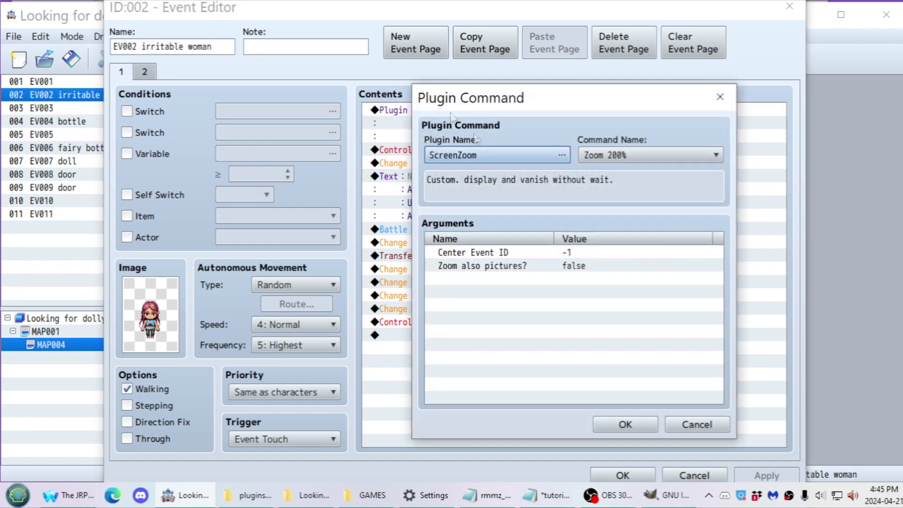
{"action": "left_click", "coordinate": [686, 423]}
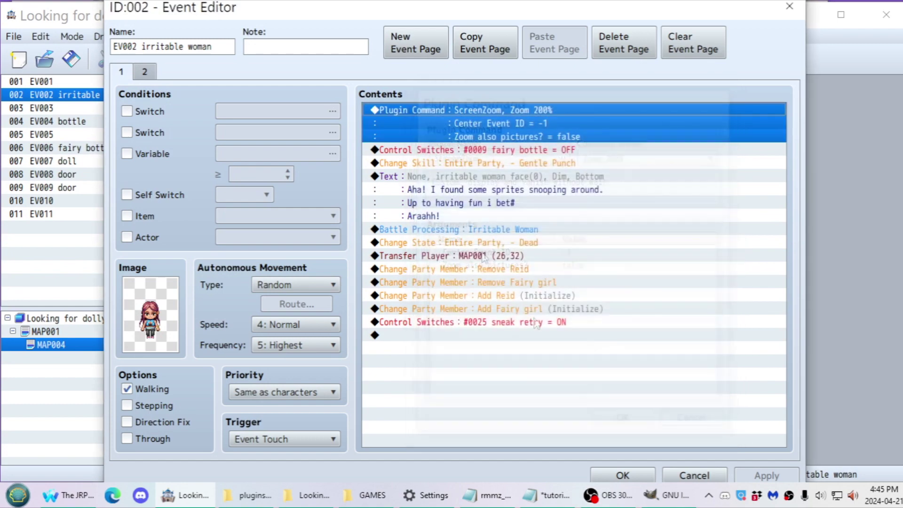
Browse ScreenZoom, SRD_HUDMakerUltra, TinyGetInfoWndMZ and PKD_VPlayer descriptions for a new plugin command.
{"action": "key", "text": "Insert"}
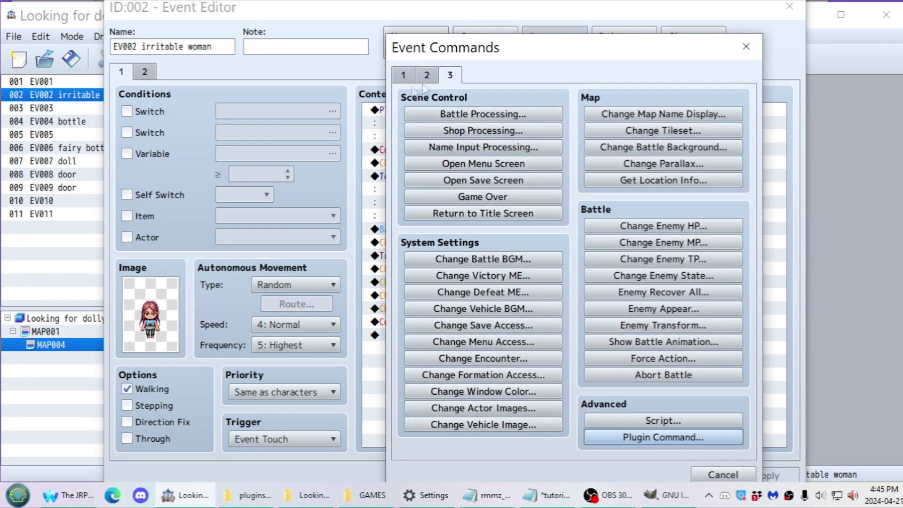
{"action": "left_click", "coordinate": [650, 445]}
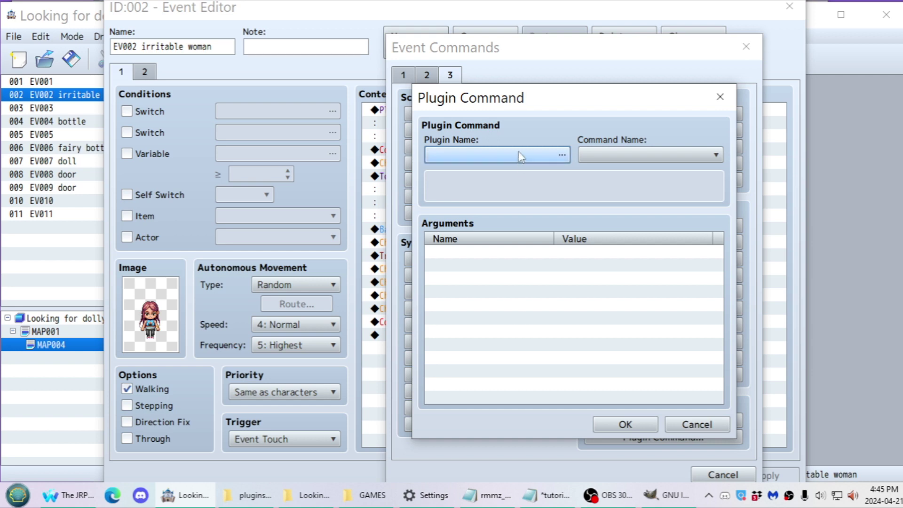
{"action": "double_click", "coordinate": [530, 155]}
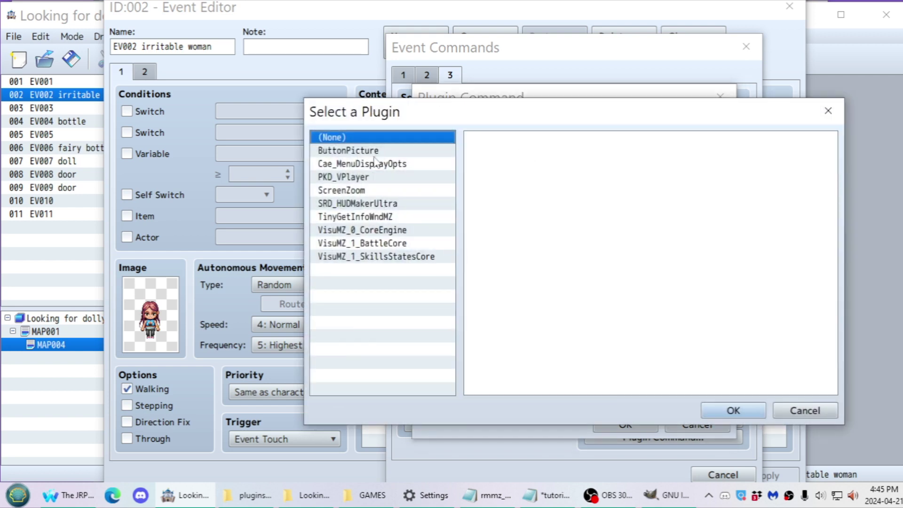
{"action": "left_click", "coordinate": [362, 190]}
{"action": "left_click", "coordinate": [372, 204]}
{"action": "left_click", "coordinate": [374, 217]}
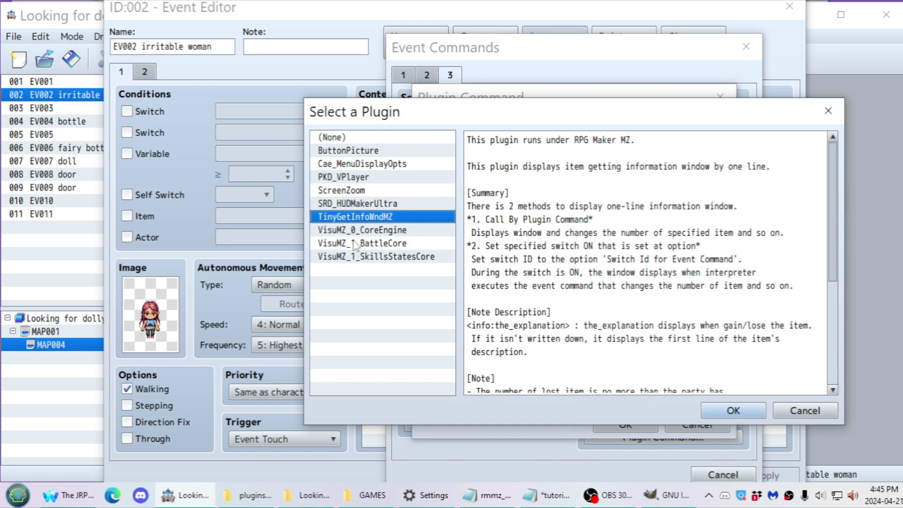
{"action": "left_click", "coordinate": [350, 202]}
{"action": "left_click", "coordinate": [347, 177]}
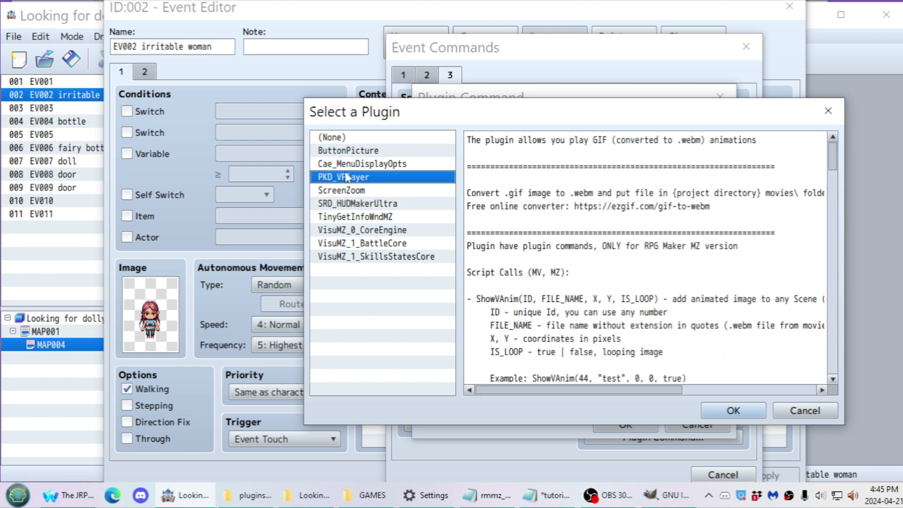
{"action": "left_click", "coordinate": [343, 190]}
Cancel the new plugin command and close the event command list without adding anything.
{"action": "left_click", "coordinate": [805, 411]}
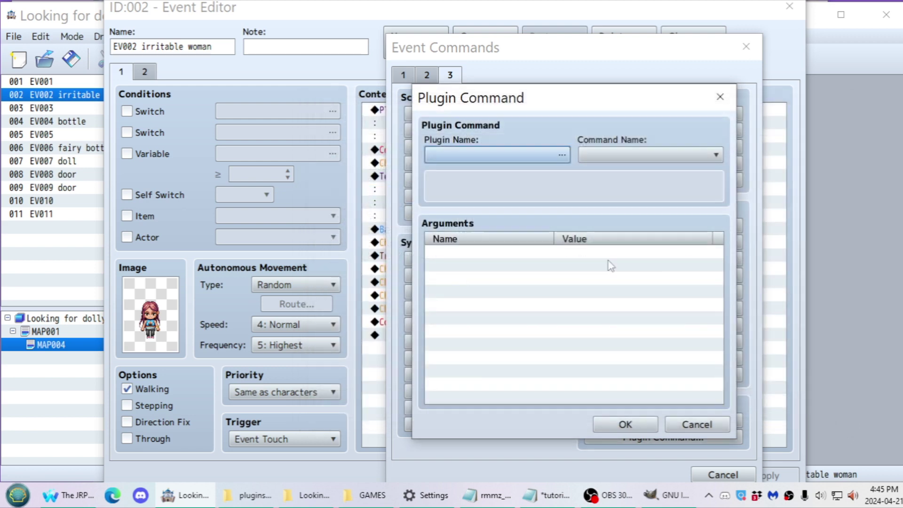
{"action": "left_click", "coordinate": [697, 424]}
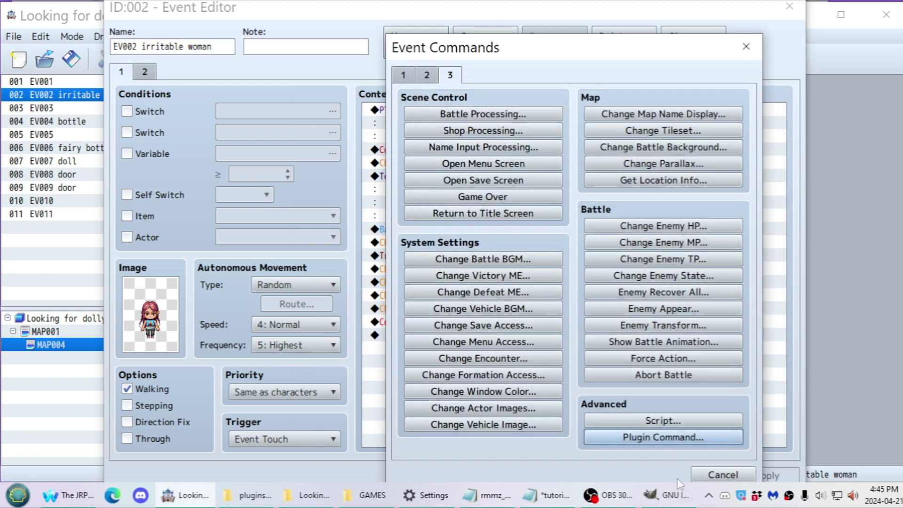
{"action": "left_click", "coordinate": [723, 475]}
{"action": "double_click", "coordinate": [497, 110]}
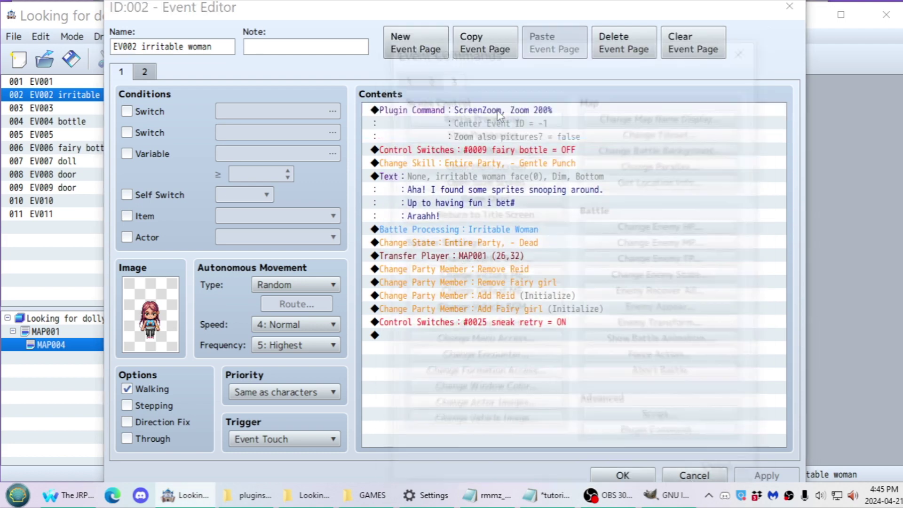
{"action": "key", "text": "Escape"}
Change the ScreenZoom command from Zoom 200% to Zoom 300%.
{"action": "double_click", "coordinate": [504, 132]}
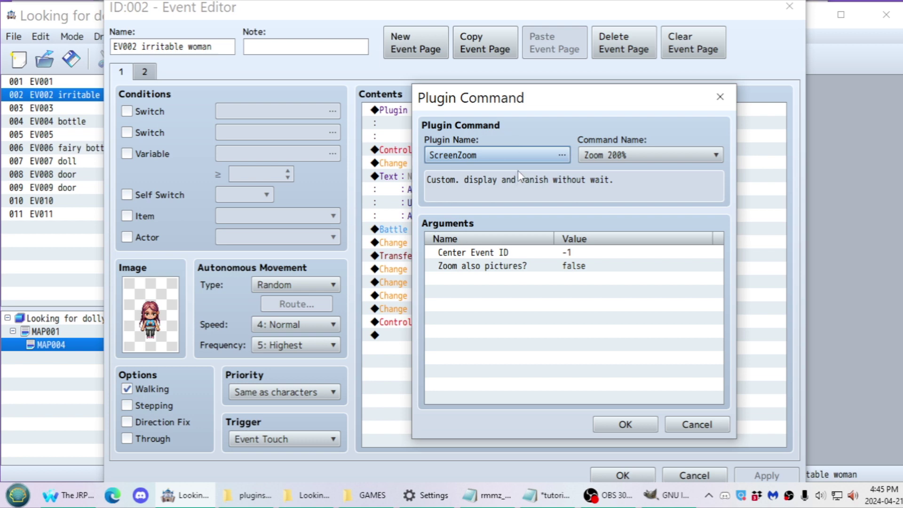
{"action": "left_click", "coordinate": [594, 155]}
{"action": "left_click", "coordinate": [588, 196]}
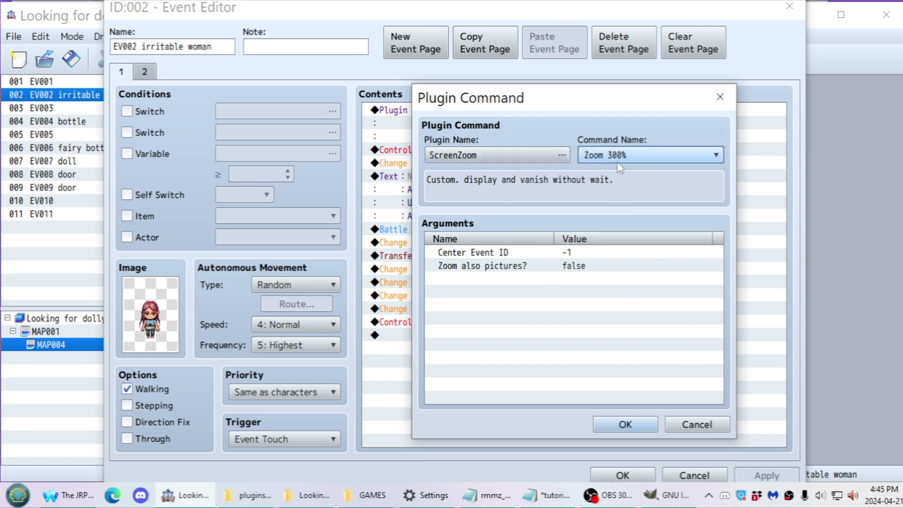
{"action": "left_click", "coordinate": [558, 257]}
{"action": "left_click", "coordinate": [595, 155]}
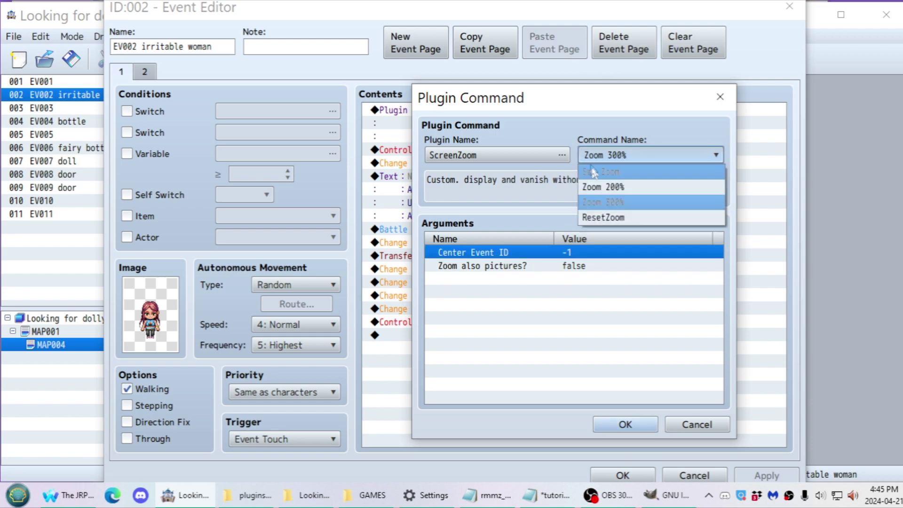
{"action": "left_click", "coordinate": [601, 172]}
{"action": "left_click", "coordinate": [603, 156]}
{"action": "left_click", "coordinate": [603, 202]}
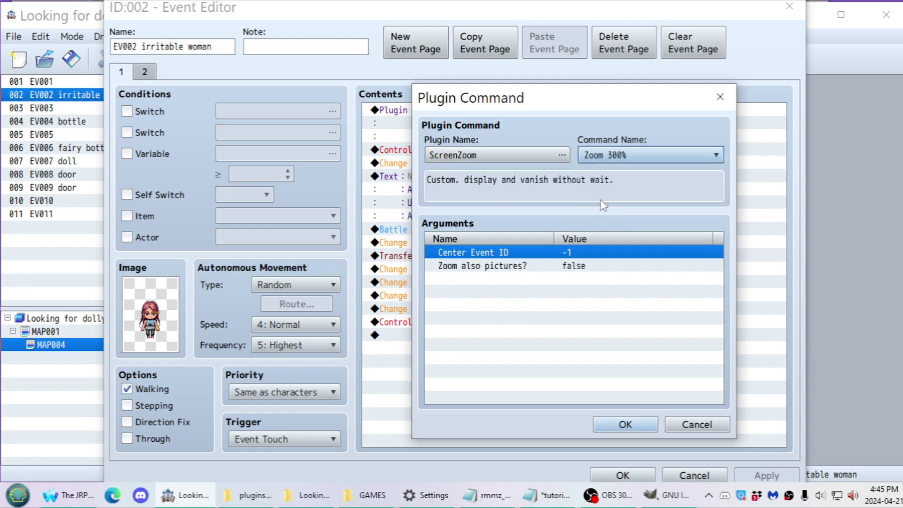
{"action": "left_click", "coordinate": [626, 425]}
Close the event editor and start a playtest, saving the project.
{"action": "left_click", "coordinate": [623, 475]}
{"action": "left_click", "coordinate": [696, 58]}
{"action": "left_click", "coordinate": [449, 271]}
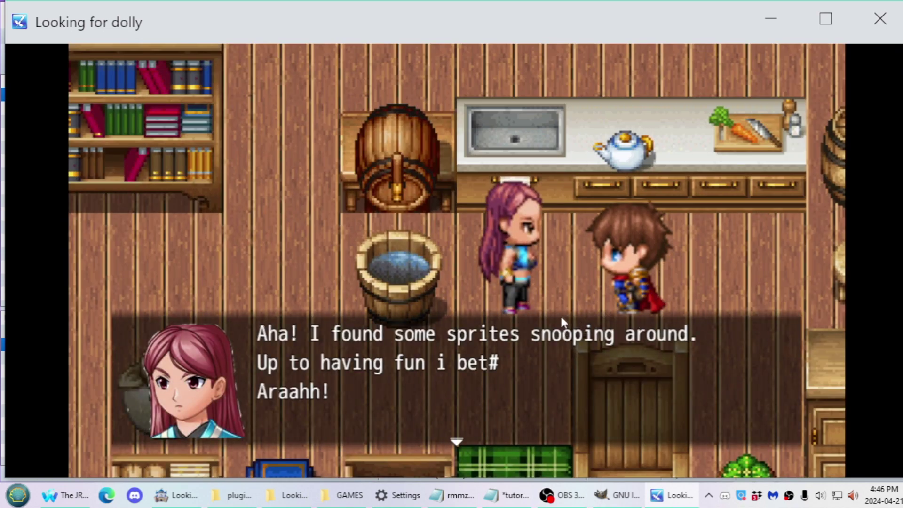
{"action": "left_click", "coordinate": [521, 332]}
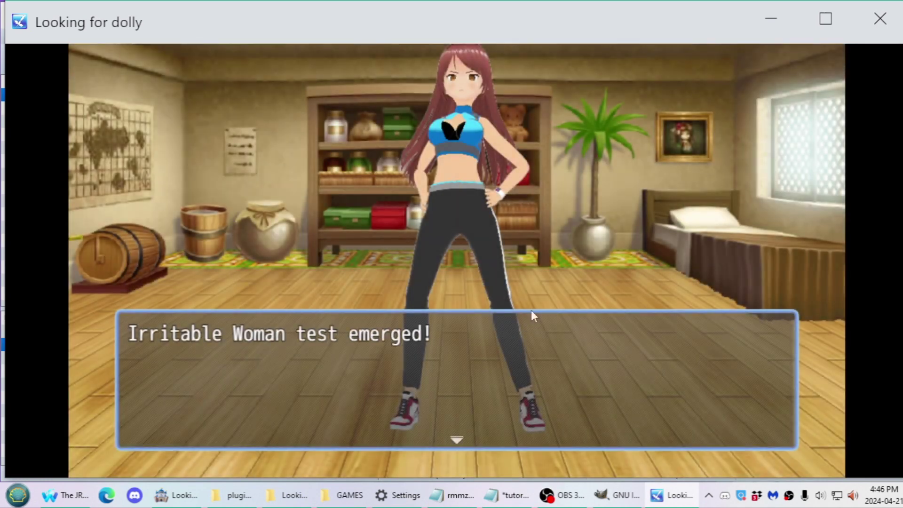
{"action": "left_click", "coordinate": [881, 18]}
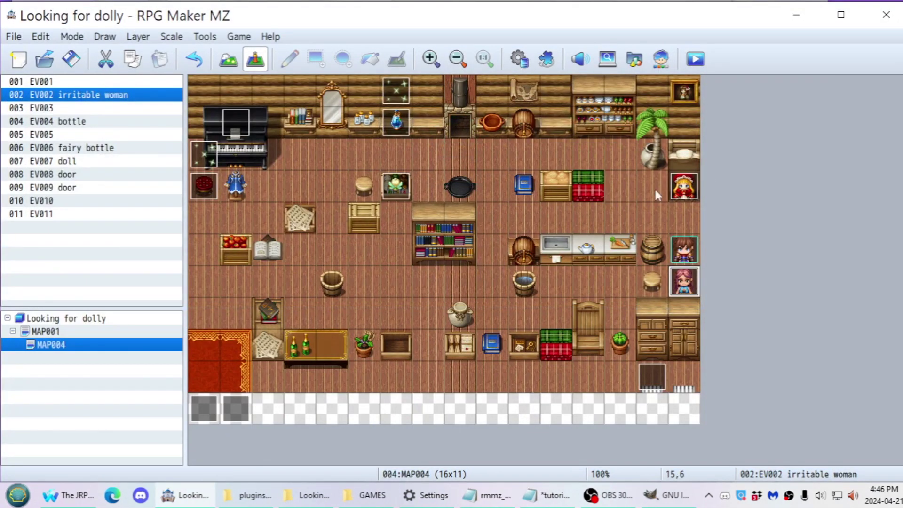
{"action": "key", "text": "alt+Tab"}
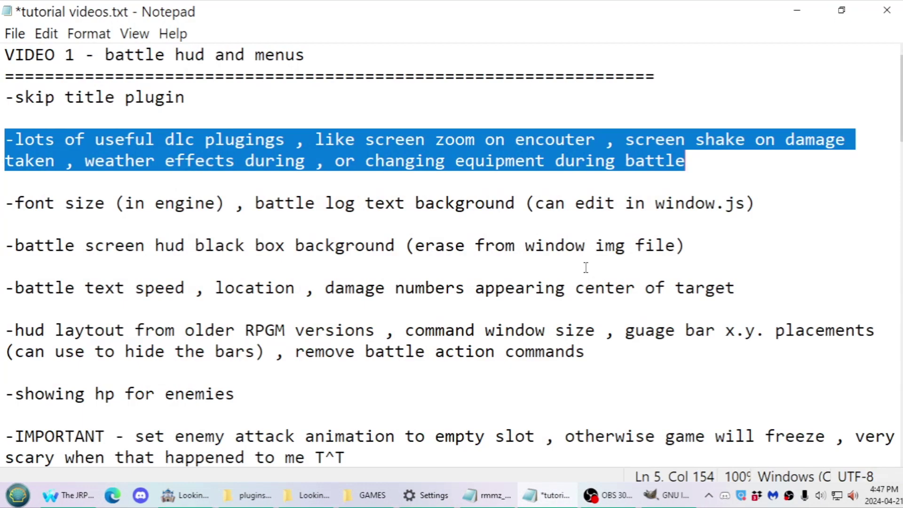
{"action": "left_click_drag", "start_coordinate": [6, 207], "coordinate": [235, 203]}
{"action": "key", "text": "alt+Tab"}
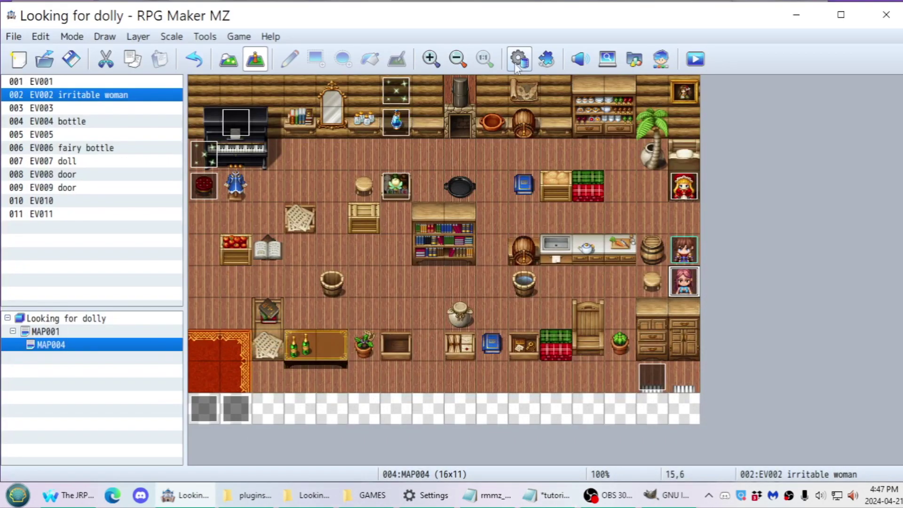
{"action": "left_click", "coordinate": [529, 60]}
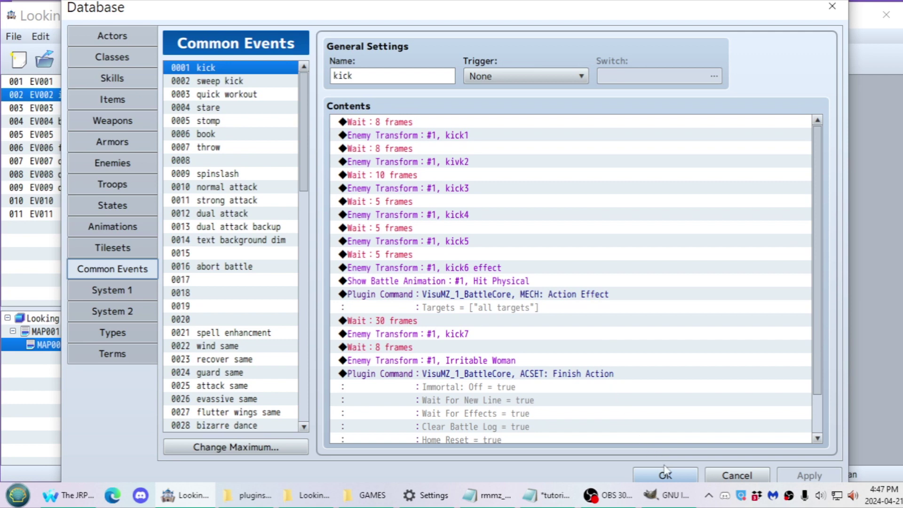
Set Font Size to 40 on Database System 2, apply, and launch a playtest.
{"action": "left_click", "coordinate": [128, 311]}
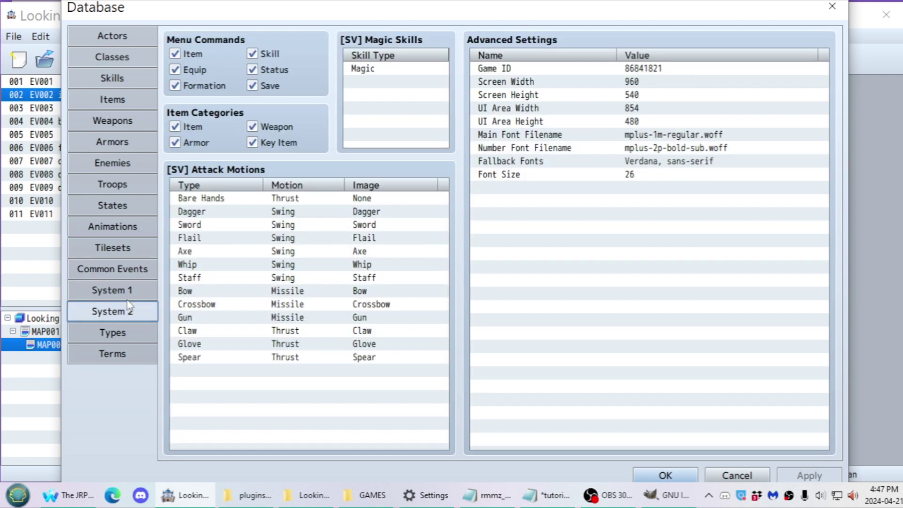
{"action": "left_click", "coordinate": [612, 178]}
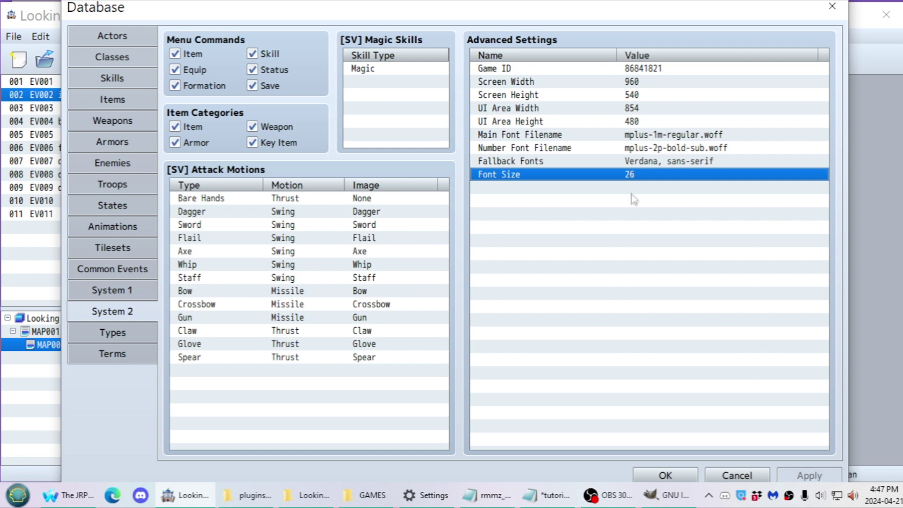
{"action": "double_click", "coordinate": [633, 175]}
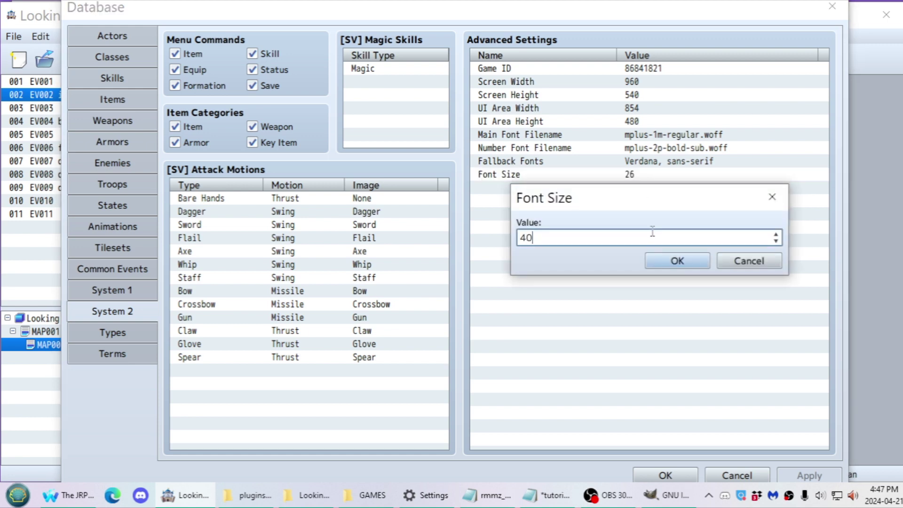
{"action": "left_click", "coordinate": [677, 260]}
{"action": "left_click", "coordinate": [809, 476]}
{"action": "left_click", "coordinate": [665, 476]}
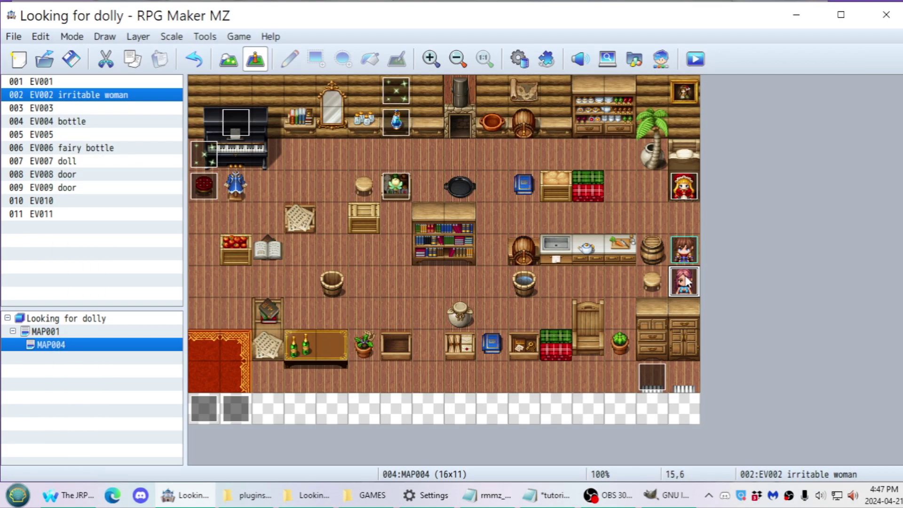
{"action": "left_click", "coordinate": [696, 59]}
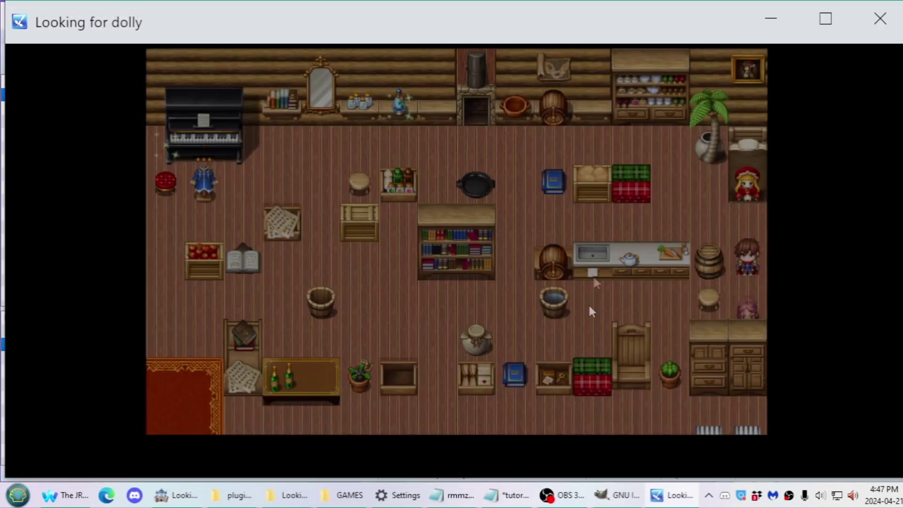
Walk the player into the irritable woman and advance her dialogue into the battle.
{"action": "left_click", "coordinate": [670, 301]}
{"action": "left_click", "coordinate": [708, 175]}
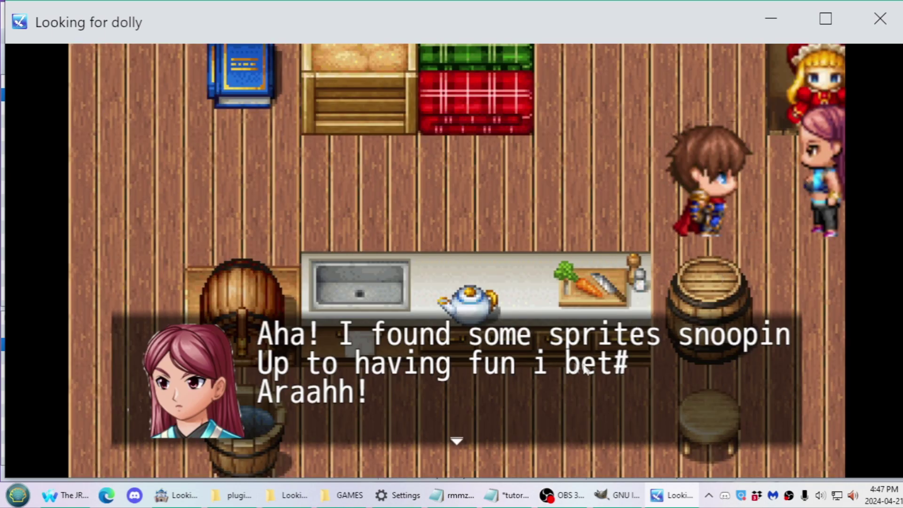
{"action": "left_click", "coordinate": [586, 369]}
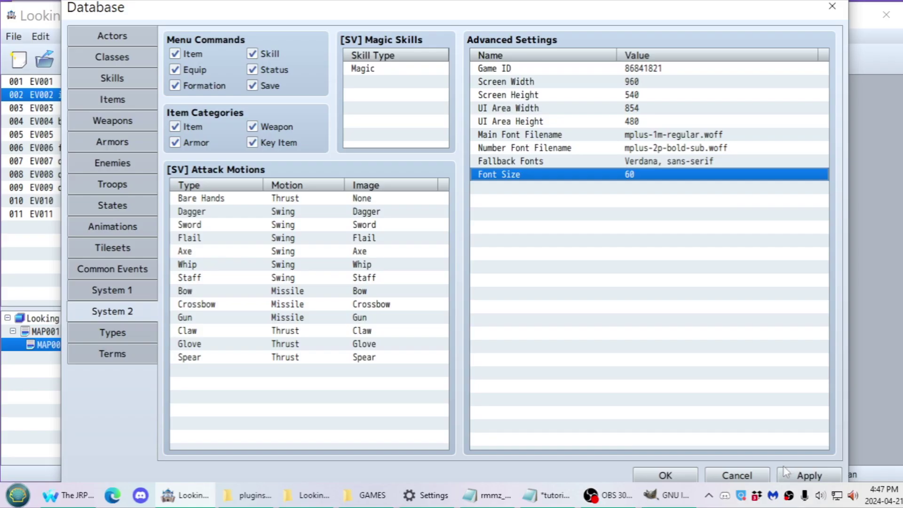
Review the irritable woman event, rerun the playtest, and highlight the battle log background note.
{"action": "left_click", "coordinate": [795, 476]}
{"action": "left_click", "coordinate": [665, 477]}
{"action": "double_click", "coordinate": [683, 282]}
{"action": "left_click", "coordinate": [693, 476]}
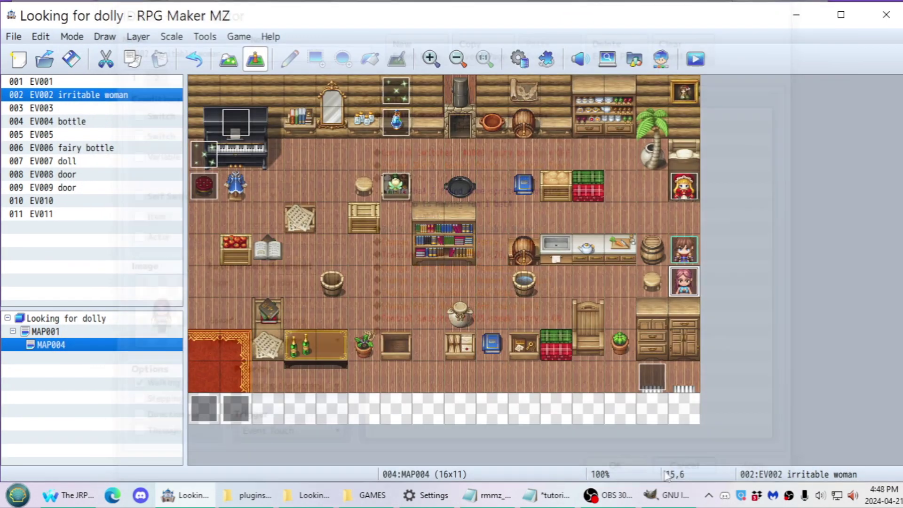
{"action": "left_click", "coordinate": [696, 59]}
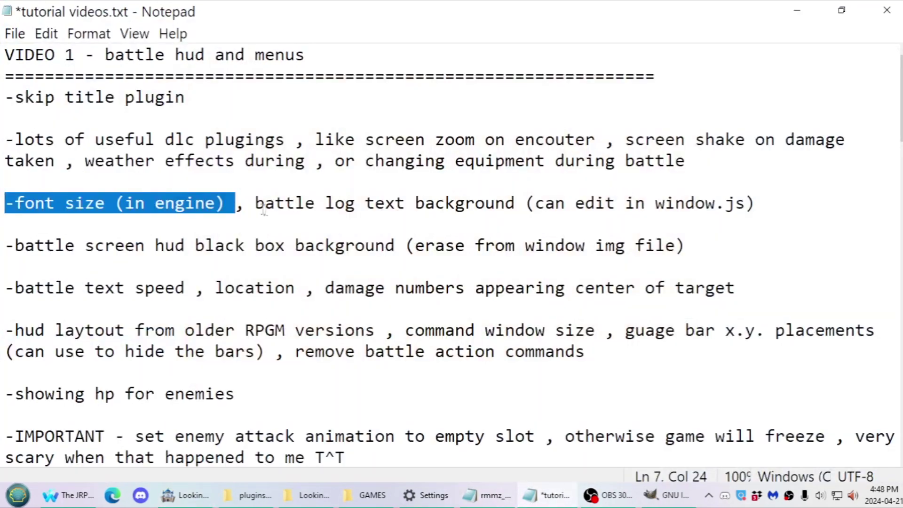
{"action": "left_click_drag", "start_coordinate": [235, 203], "coordinate": [758, 221]}
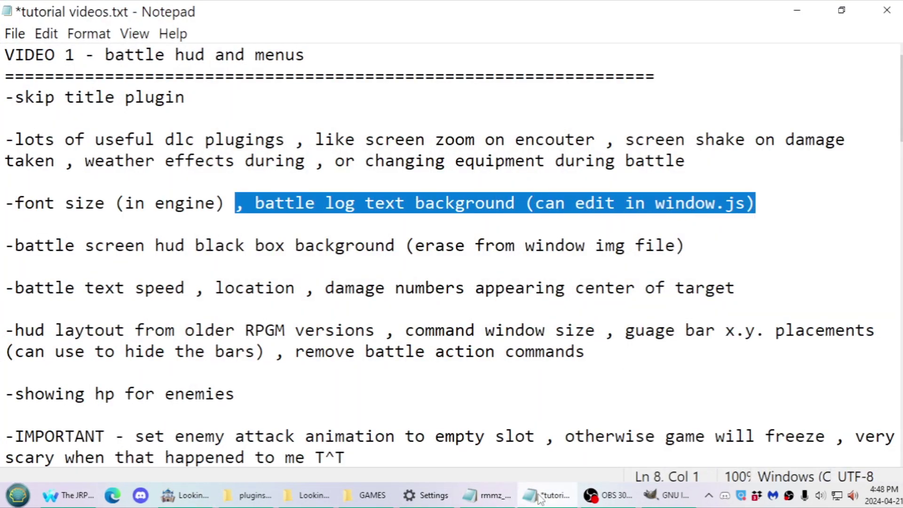
Leave Notepad and bring the Looking for dolly project folder in File Explorer to the front.
{"action": "left_click", "coordinate": [541, 501]}
{"action": "left_click", "coordinate": [547, 59]}
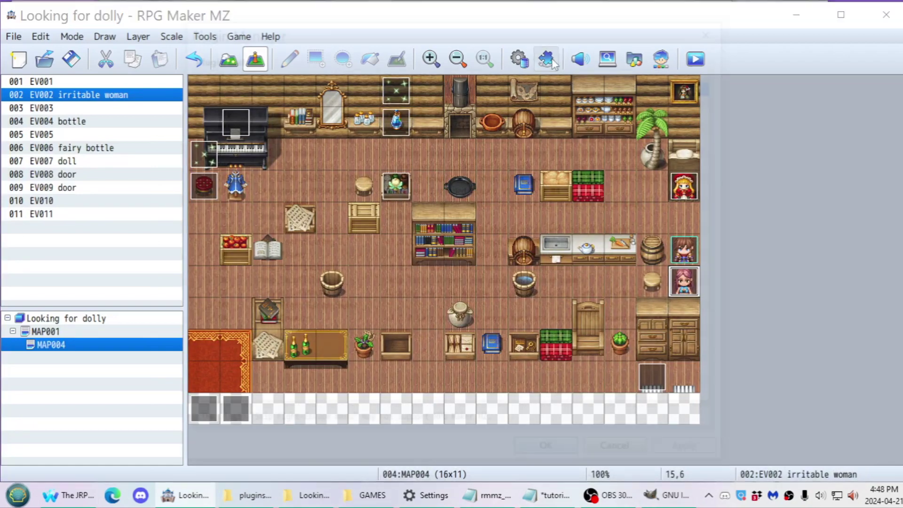
{"action": "key", "text": "alt+Tab"}
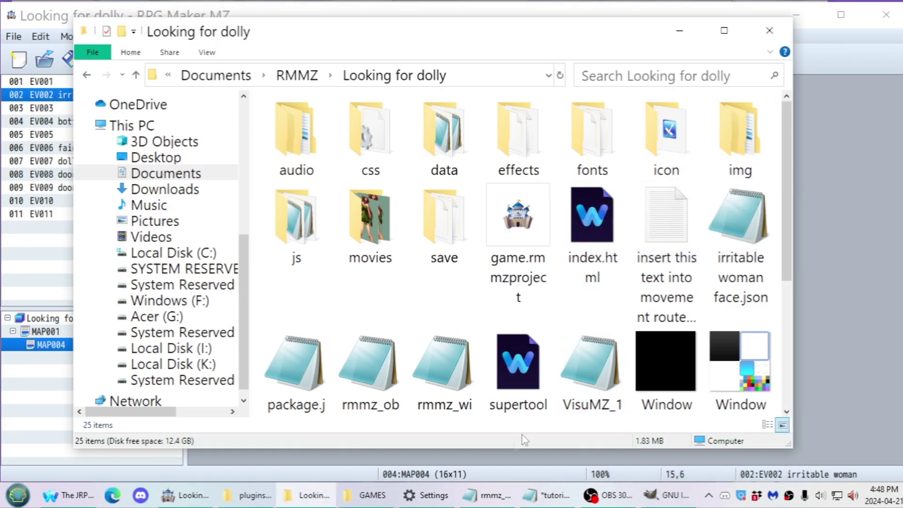
Open rmmz_windows.js from the project's js folder in Notepad.
{"action": "double_click", "coordinate": [313, 215]}
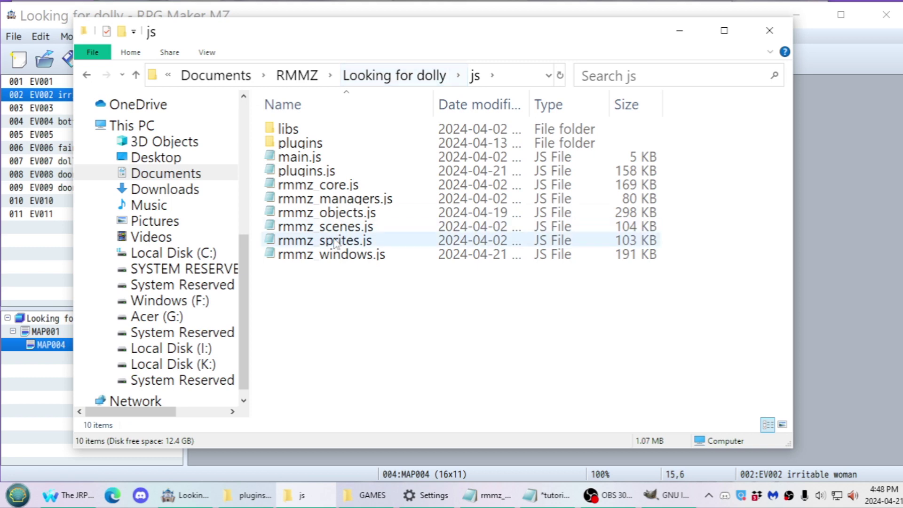
{"action": "left_click", "coordinate": [335, 259]}
{"action": "left_click", "coordinate": [324, 260]}
{"action": "left_click", "coordinate": [397, 257]}
{"action": "double_click", "coordinate": [452, 263]}
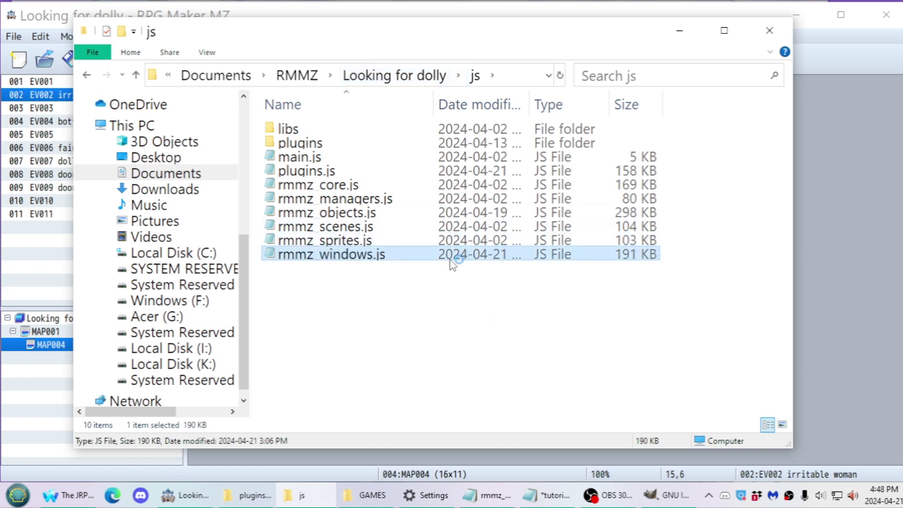
Close the duplicate Notepad copy and start a Find for 'opacity' in rmmz_windows.js.
{"action": "left_click", "coordinate": [858, 18]}
{"action": "left_click", "coordinate": [452, 495]}
{"action": "key", "text": "ctrl+f"}
{"action": "type", "text": "opacity"}
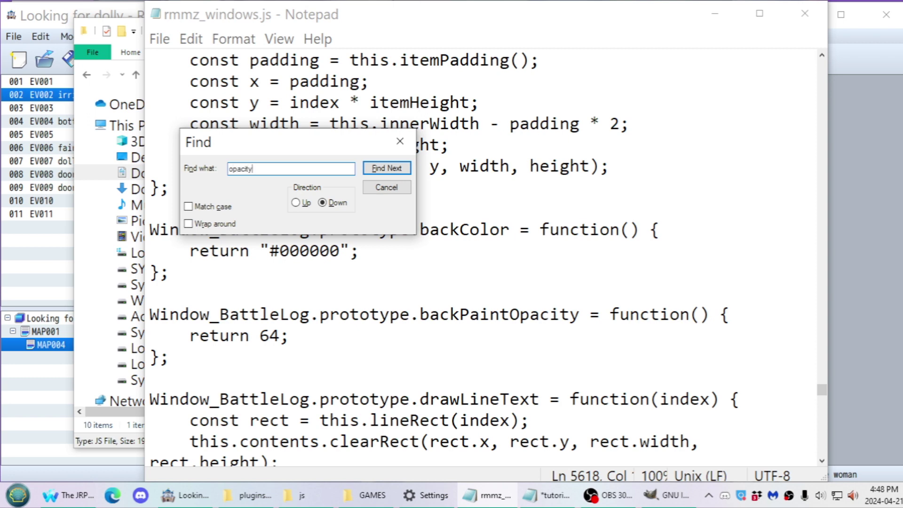
Change Window_BattleLog's backPaintOpacity return value from 64 to 255.
{"action": "left_click_drag", "start_coordinate": [221, 142], "coordinate": [602, 109]}
{"action": "left_click", "coordinate": [258, 338]}
{"action": "left_click_drag", "start_coordinate": [162, 322], "coordinate": [581, 314]}
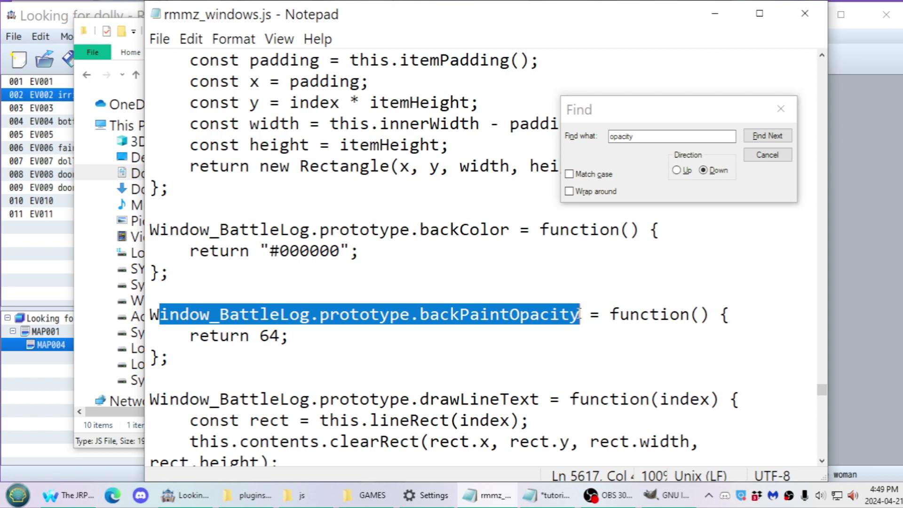
{"action": "left_click", "coordinate": [660, 314]}
{"action": "left_click", "coordinate": [349, 343]}
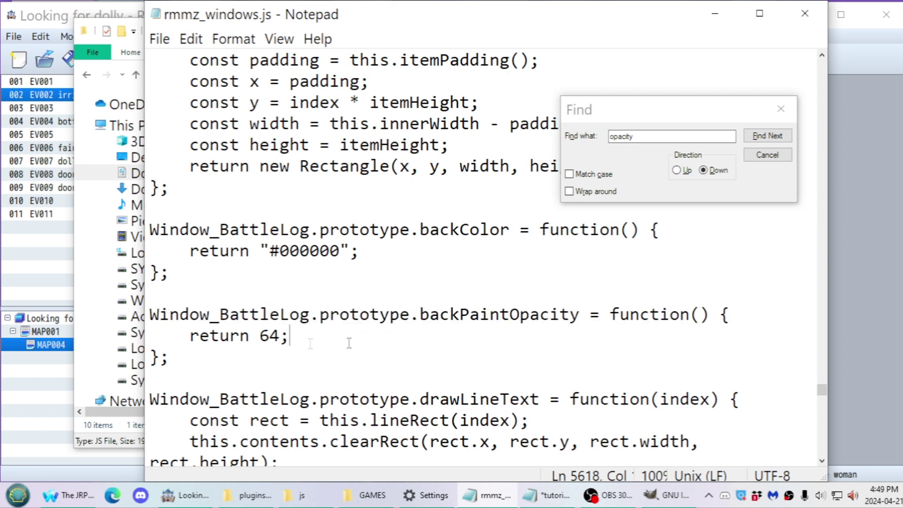
{"action": "double_click", "coordinate": [271, 336]}
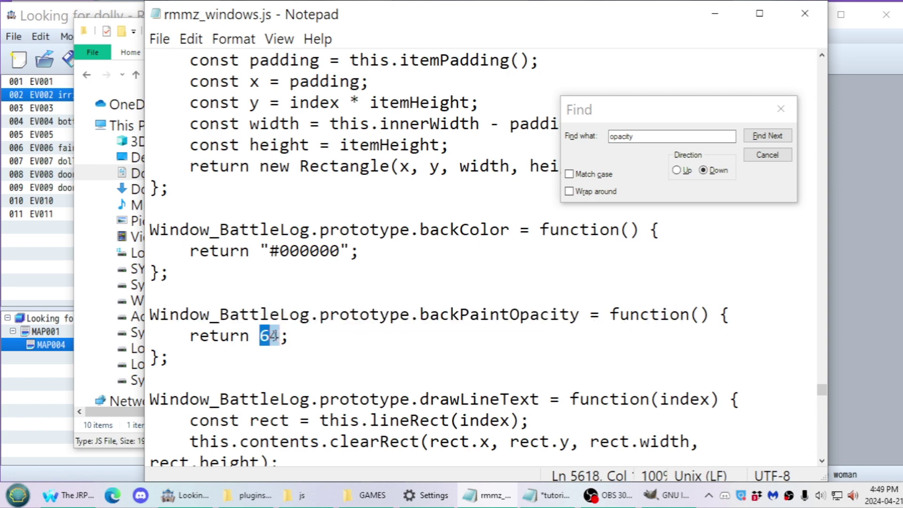
{"action": "left_click_drag", "start_coordinate": [281, 338], "coordinate": [261, 335]}
{"action": "type", "text": "255"}
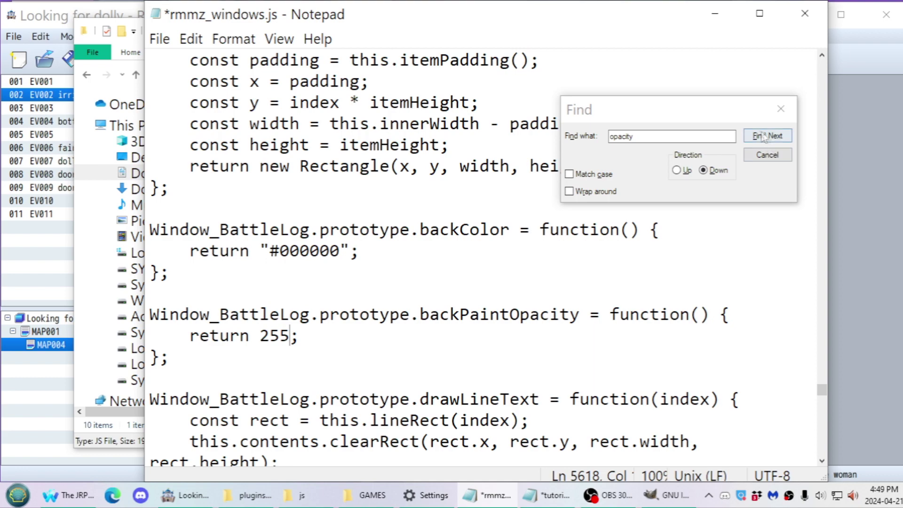
Save rmmz_windows.js and bring RPG Maker MZ back to the front.
{"action": "left_click", "coordinate": [159, 39]}
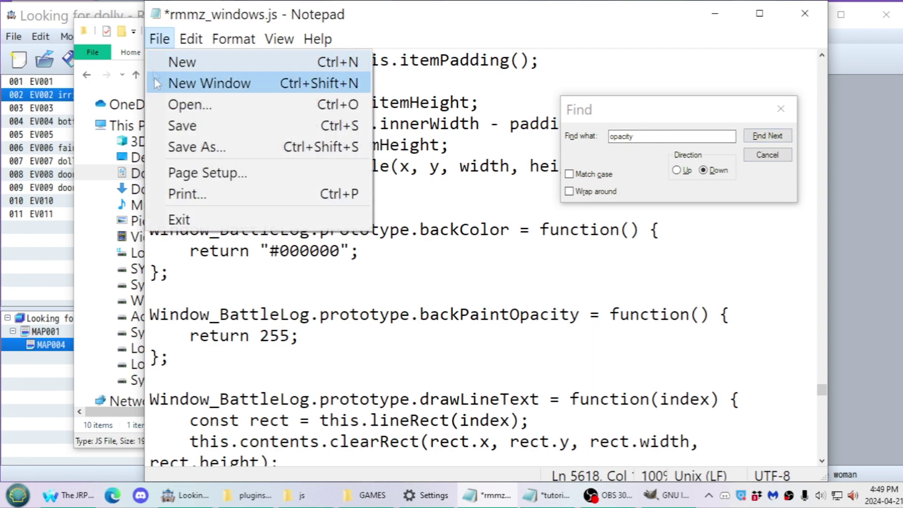
{"action": "left_click", "coordinate": [182, 125]}
{"action": "left_click", "coordinate": [184, 495]}
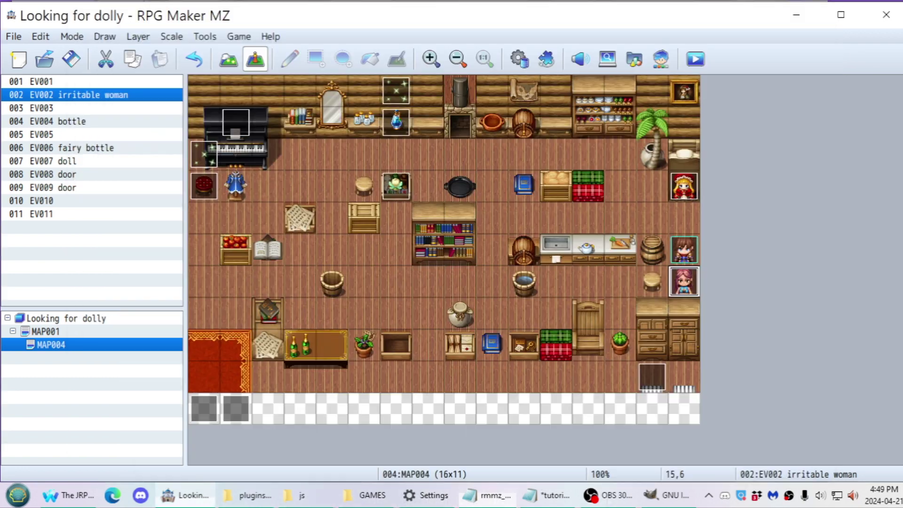
Save and playtest into the Irritable Woman battle, having Reid attack.
{"action": "left_click", "coordinate": [696, 59]}
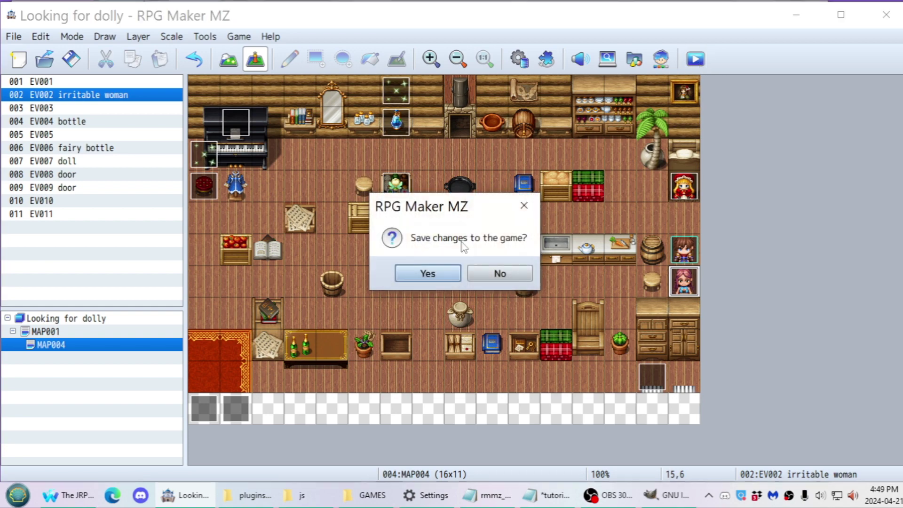
{"action": "left_click", "coordinate": [440, 277]}
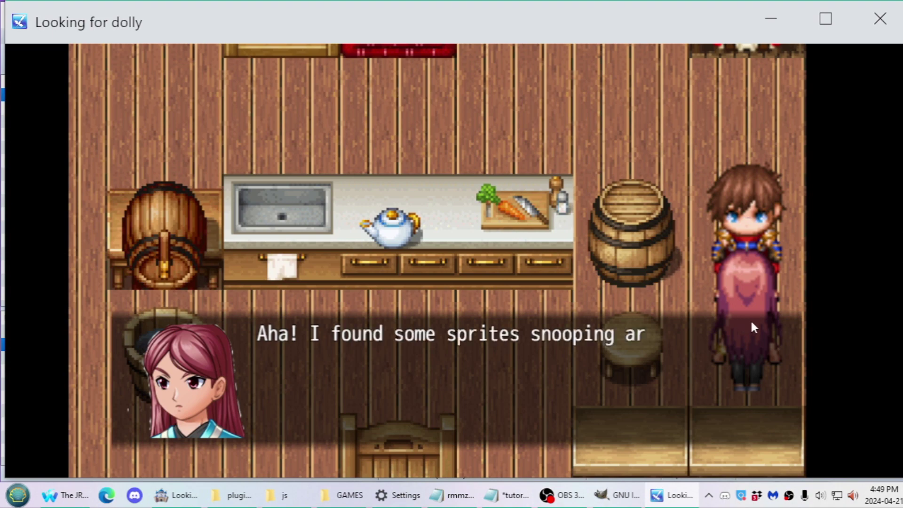
{"action": "key", "text": "Return"}
{"action": "key", "text": "Return"}
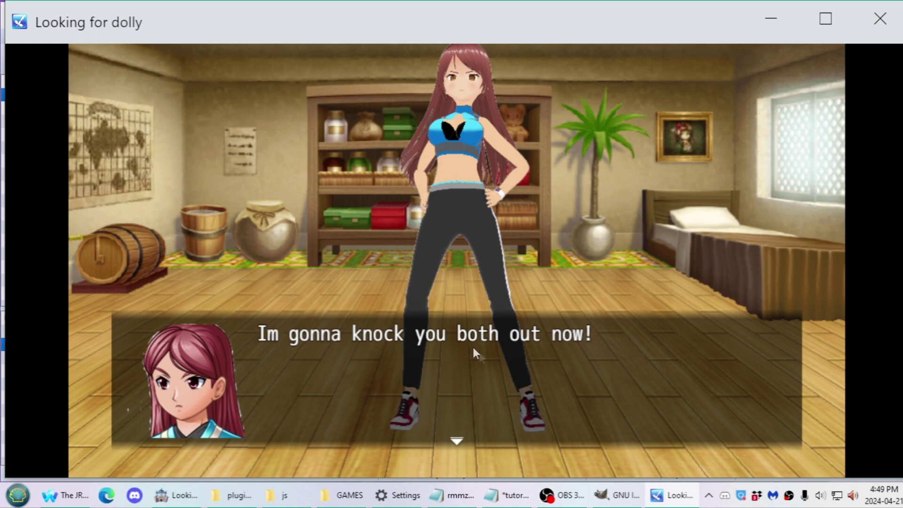
{"action": "key", "text": "Return"}
{"action": "key", "text": "Return"}
{"action": "key", "text": "Return"}
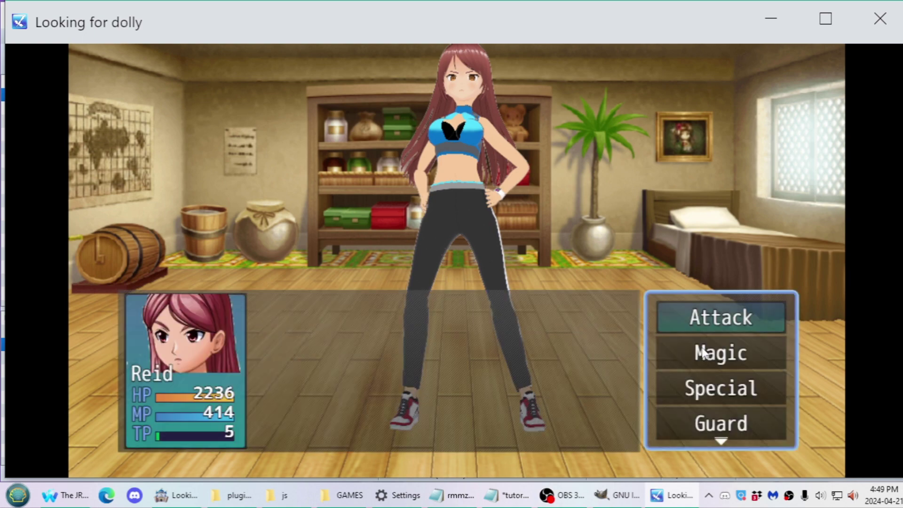
{"action": "left_click", "coordinate": [710, 327]}
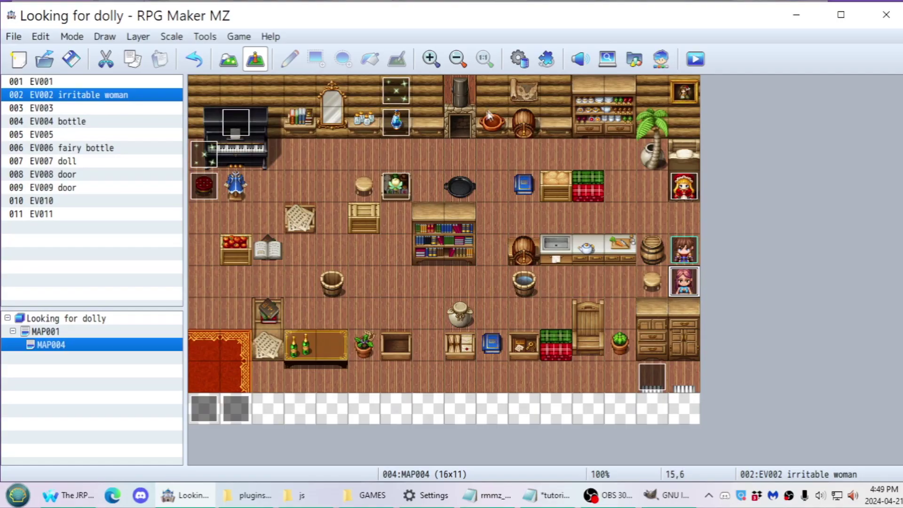
Open the Plugin Manager, select Cae_MenuDisplayOpts, and close it with OK.
{"action": "left_click", "coordinate": [556, 64]}
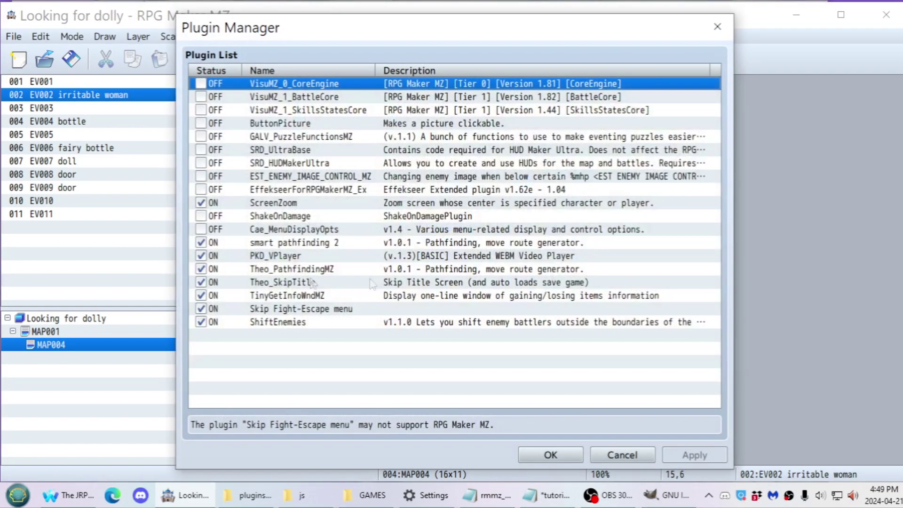
{"action": "left_click", "coordinate": [266, 231]}
{"action": "left_click", "coordinate": [571, 456]}
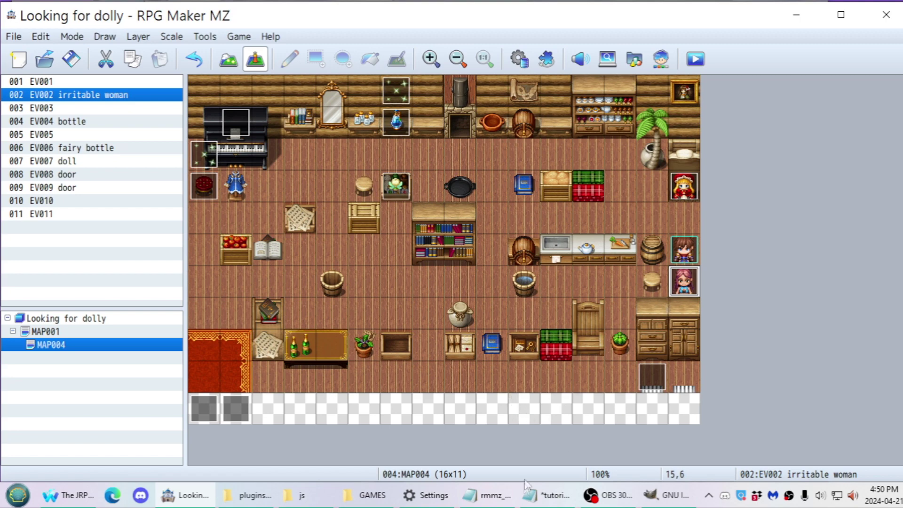
Change backPaintOpacity's return value from 255 to 2 and save rmmz_windows.js.
{"action": "left_click", "coordinate": [488, 494]}
{"action": "left_click_drag", "start_coordinate": [281, 337], "coordinate": [288, 340]}
{"action": "key", "text": "BackSpace"}
{"action": "key", "text": "BackSpace"}
{"action": "key", "text": "BackSpace"}
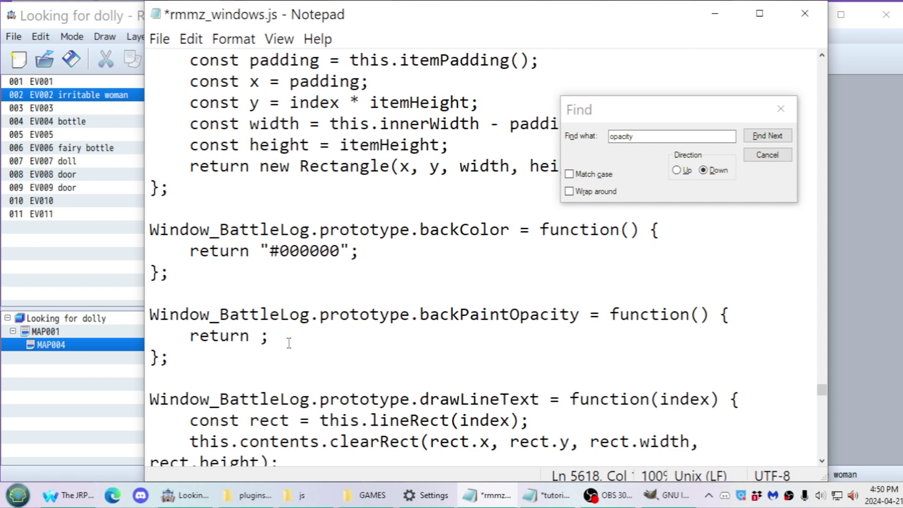
{"action": "key", "text": "alt+f"}
{"action": "key", "text": "Down"}
{"action": "key", "text": "Down"}
{"action": "key", "text": "Down"}
{"action": "key", "text": "Return"}
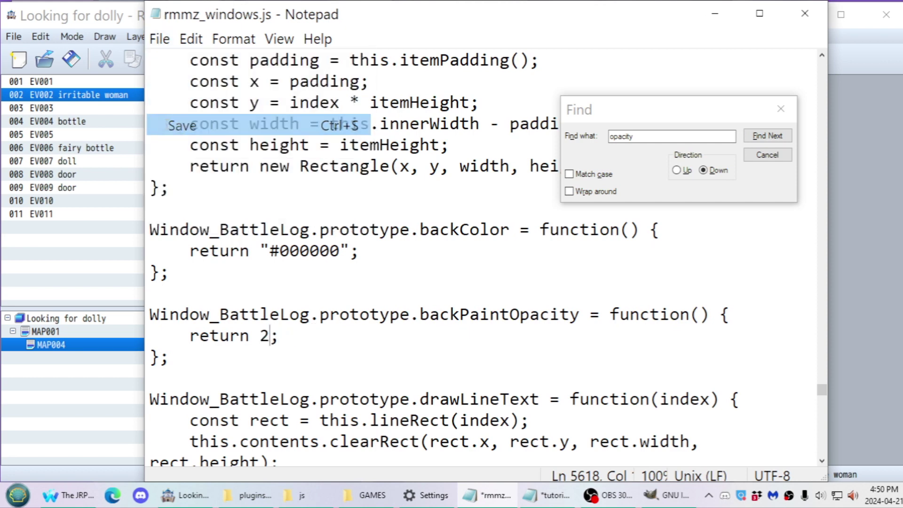
{"action": "key", "text": "Return"}
{"action": "key", "text": "BackSpace"}
Bring the js folder File Explorer window to the front.
{"action": "left_click", "coordinate": [839, 298]}
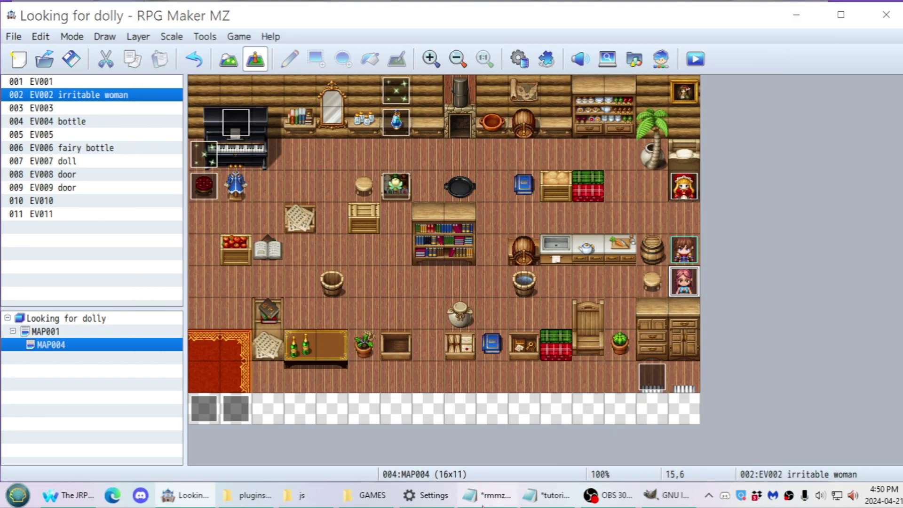
{"action": "left_click", "coordinate": [489, 495]}
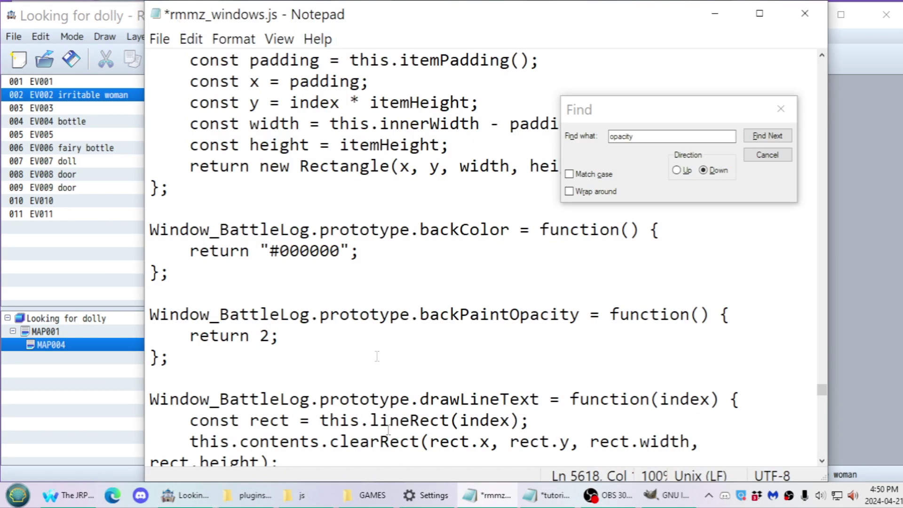
{"action": "left_click", "coordinate": [301, 495]}
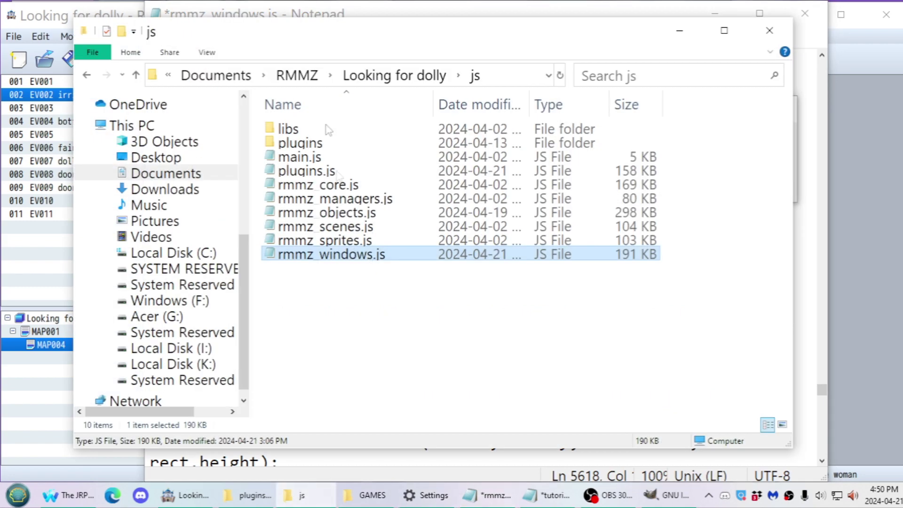
Save the project and playtest, walking the player to the irritable woman.
{"action": "left_click", "coordinate": [843, 383]}
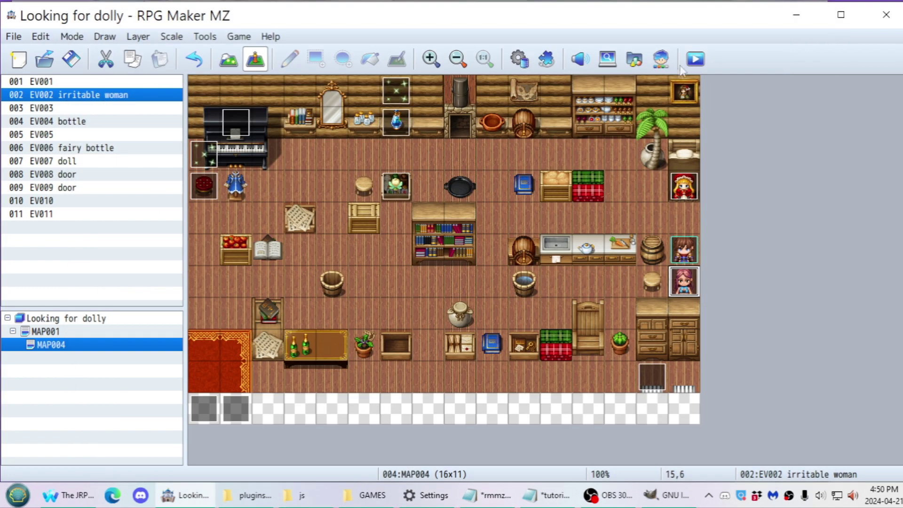
{"action": "left_click", "coordinate": [696, 59]}
{"action": "left_click", "coordinate": [432, 275]}
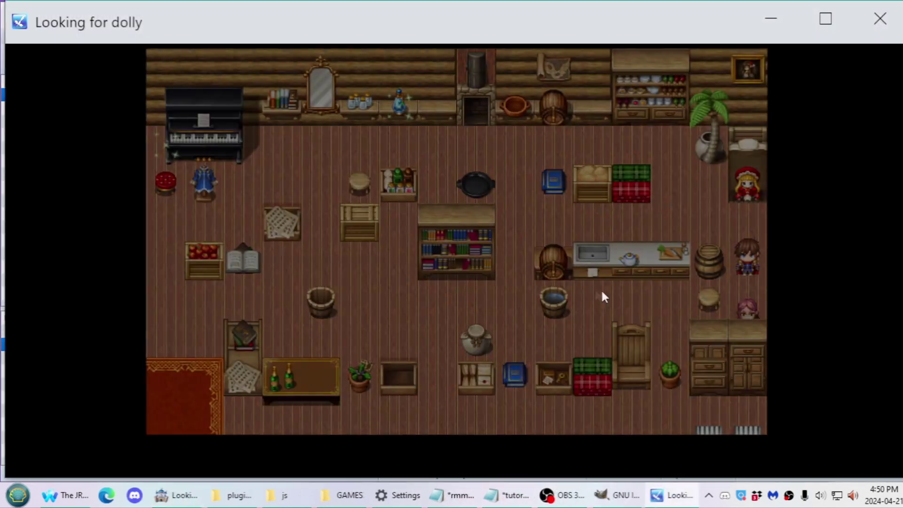
{"action": "left_click", "coordinate": [656, 330]}
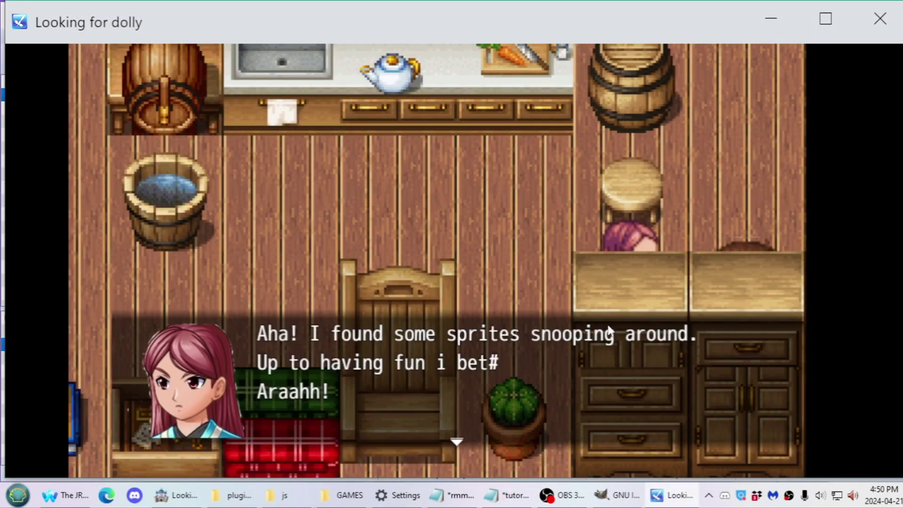
Advance into battle, have Reid attack to check the near-transparent log, then review the HUD note.
{"action": "left_click", "coordinate": [610, 332]}
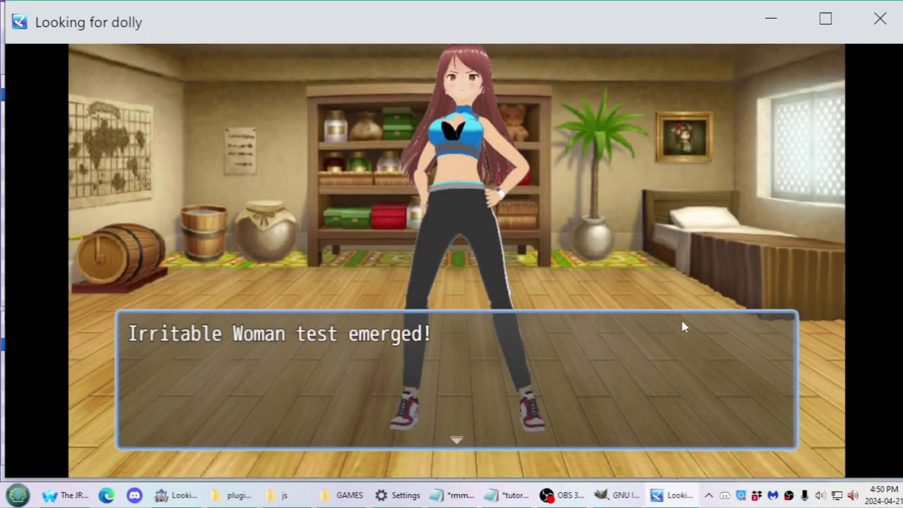
{"action": "left_click", "coordinate": [692, 323]}
{"action": "left_click", "coordinate": [706, 329]}
{"action": "left_click", "coordinate": [711, 330]}
{"action": "left_click", "coordinate": [713, 320]}
{"action": "left_click", "coordinate": [665, 317]}
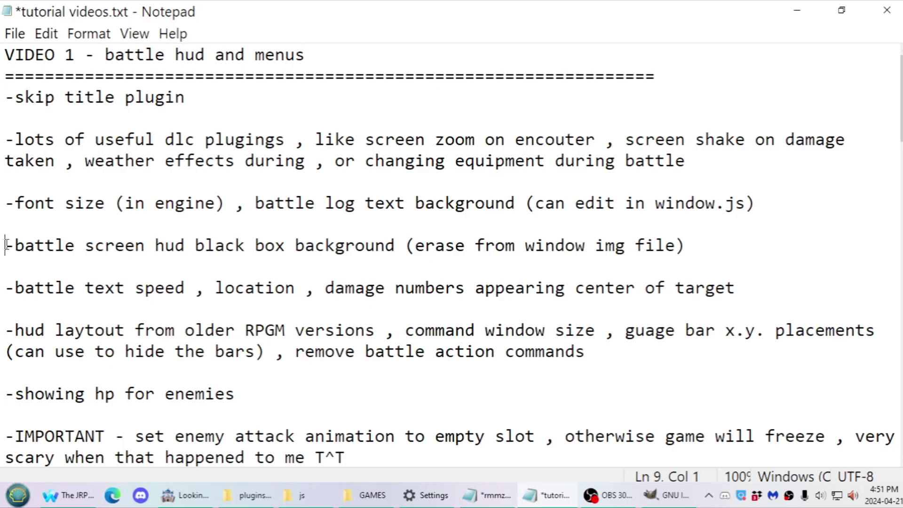
{"action": "left_click_drag", "start_coordinate": [6, 245], "coordinate": [703, 246]}
{"action": "left_click", "coordinate": [707, 249]}
Highlight the note on erasing the battle HUD's black box background from the window image.
{"action": "left_click_drag", "start_coordinate": [3, 248], "coordinate": [688, 247]}
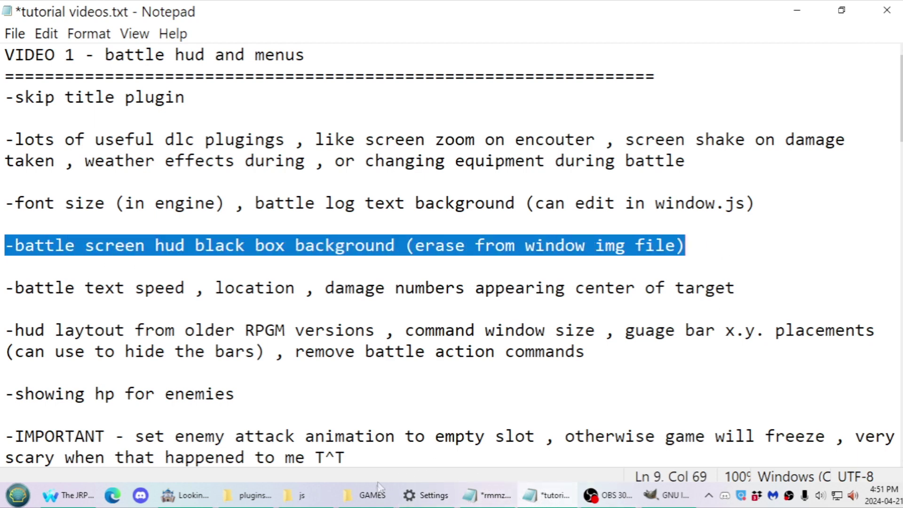
{"action": "left_click", "coordinate": [245, 502]}
Navigate from the js folder to img\system and open the 192×192 Window.png in GIMP.
{"action": "left_click", "coordinate": [245, 503]}
{"action": "left_click", "coordinate": [298, 502]}
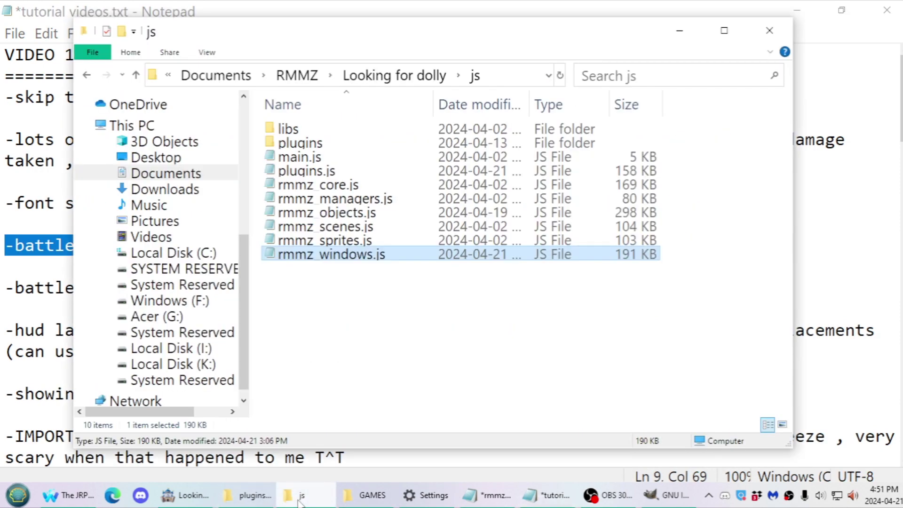
{"action": "left_click", "coordinate": [298, 503]}
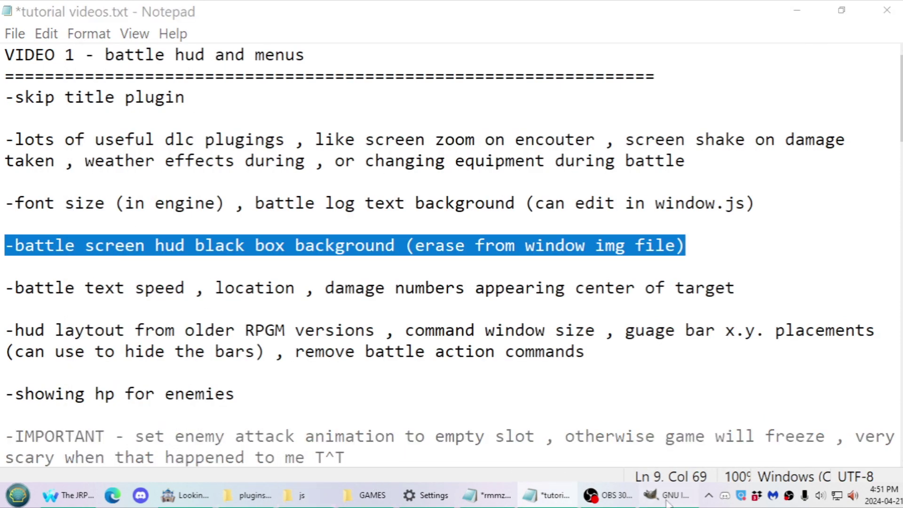
{"action": "left_click", "coordinate": [301, 498]}
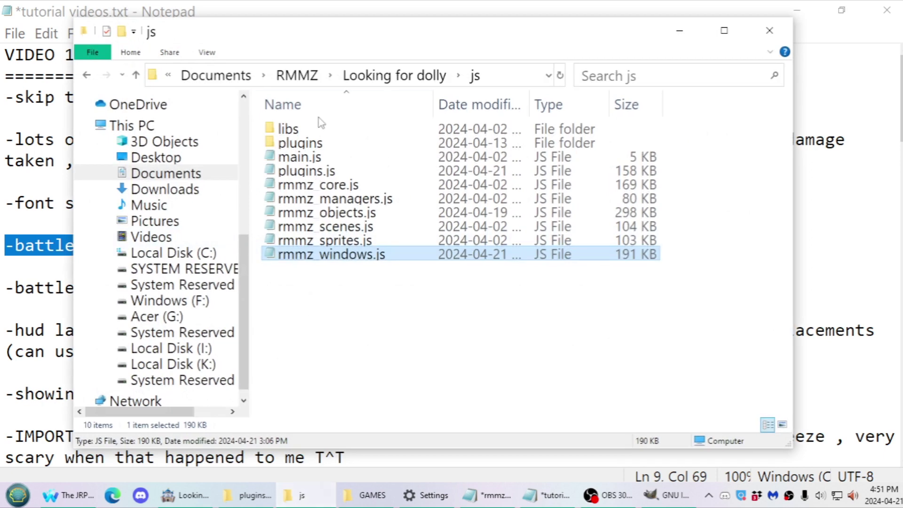
{"action": "left_click", "coordinate": [384, 82]}
{"action": "double_click", "coordinate": [738, 136]}
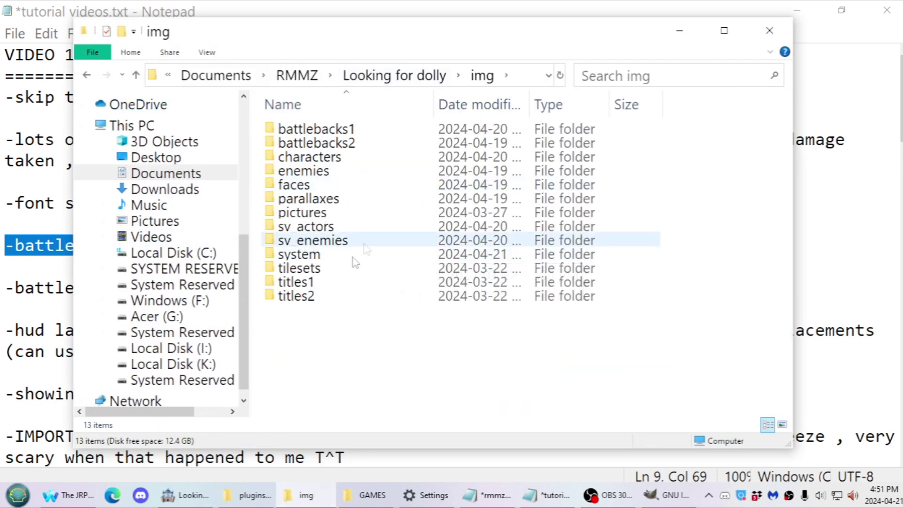
{"action": "double_click", "coordinate": [300, 254]}
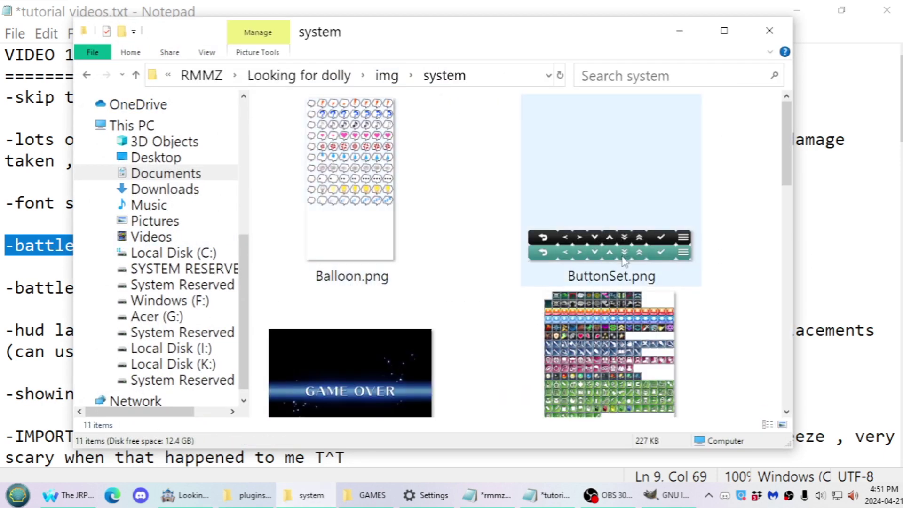
{"action": "left_click_drag", "start_coordinate": [791, 146], "coordinate": [787, 376]}
{"action": "left_click", "coordinate": [377, 330]}
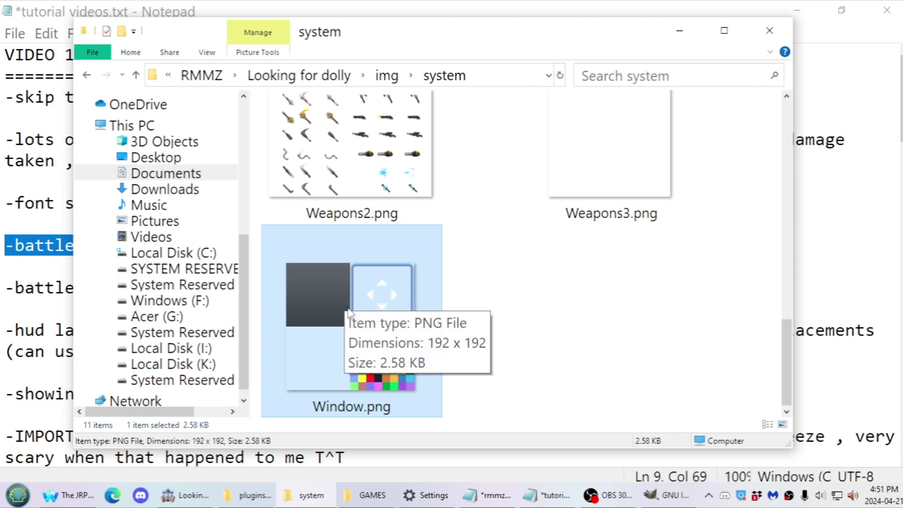
{"action": "left_click", "coordinate": [171, 35]}
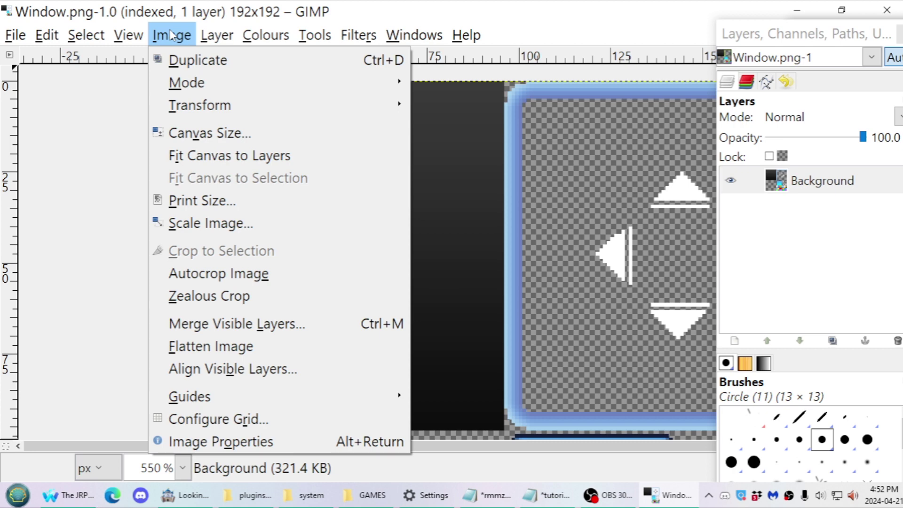
Convert Window.png from indexed to RGB mode and zoom in to inspect it.
{"action": "mouse_move", "coordinate": [198, 90]}
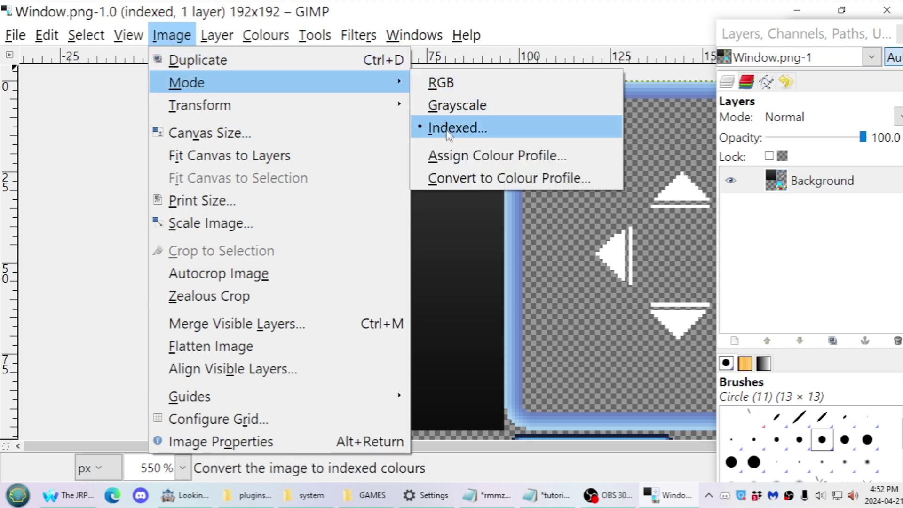
{"action": "left_click", "coordinate": [449, 89]}
{"action": "middle_click_drag", "start_coordinate": [443, 177], "coordinate": [427, 1]}
{"action": "scroll", "coordinate": [417, 162], "scroll_direction": "down", "scroll_amount": 3}
{"action": "scroll", "coordinate": [413, 159], "scroll_direction": "up", "scroll_amount": 1, "text": "ctrl"}
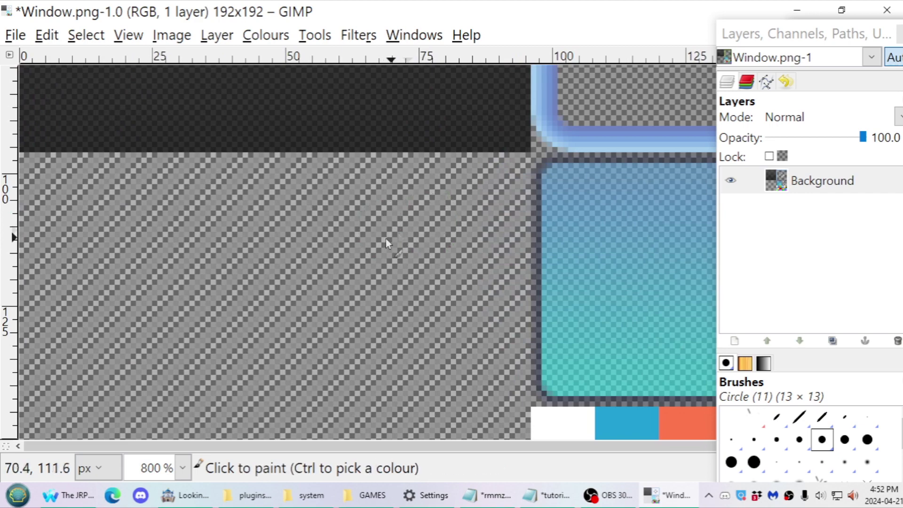
{"action": "scroll", "coordinate": [377, 244], "scroll_direction": "down", "scroll_amount": 2, "text": "ctrl"}
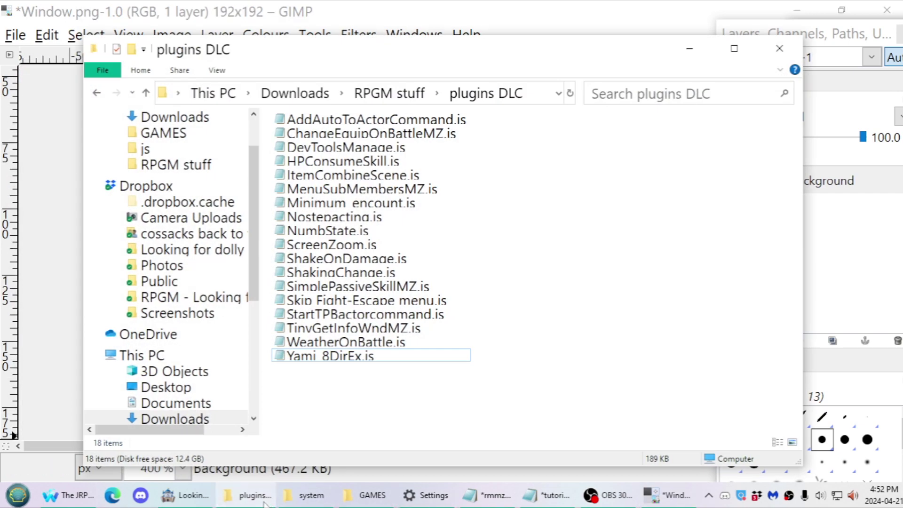
{"action": "left_click", "coordinate": [306, 495]}
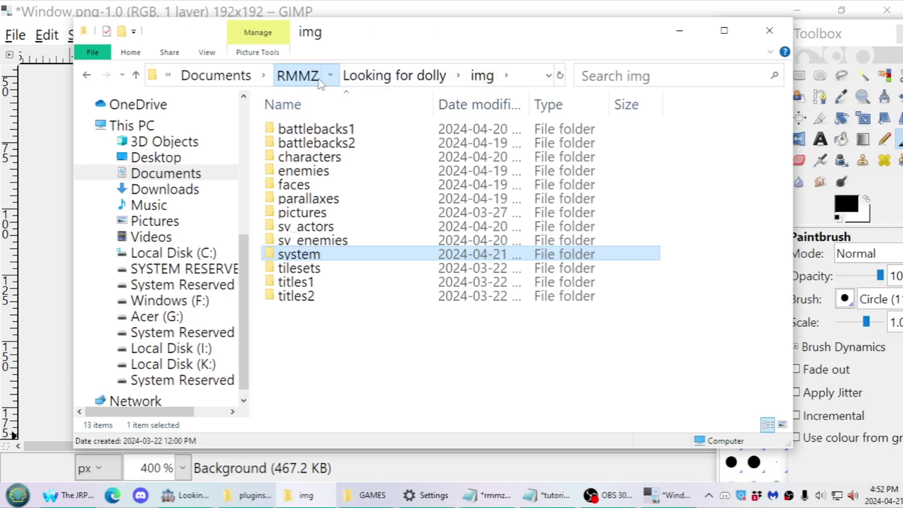
View the Looking for dolly folder's Window.png up close in Windows Photos, then close it.
{"action": "left_click", "coordinate": [297, 75]}
{"action": "double_click", "coordinate": [352, 144]}
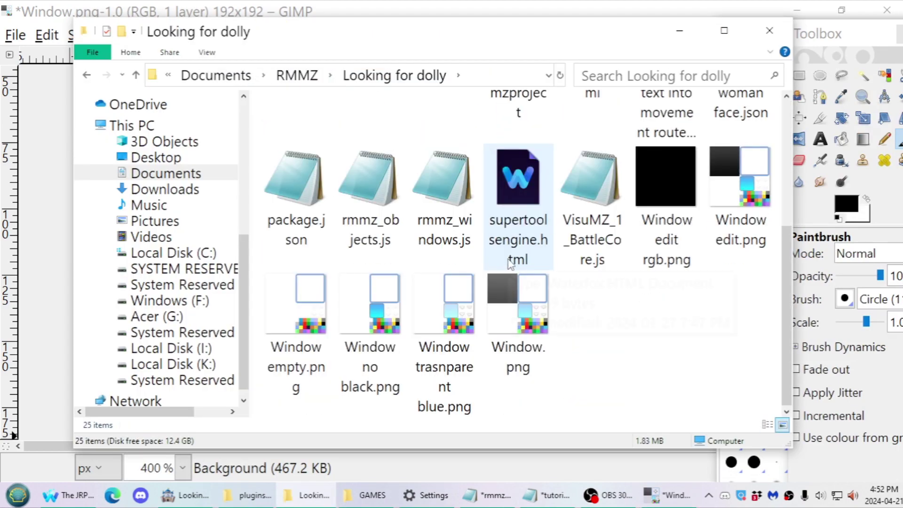
{"action": "double_click", "coordinate": [501, 322]}
{"action": "scroll", "coordinate": [405, 286], "scroll_direction": "up", "scroll_amount": 8}
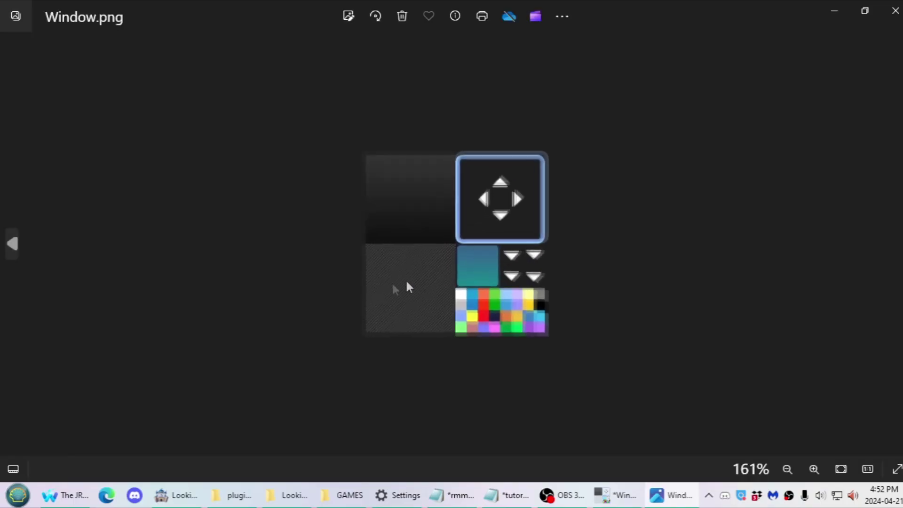
{"action": "scroll", "coordinate": [435, 272], "scroll_direction": "up", "scroll_amount": 3}
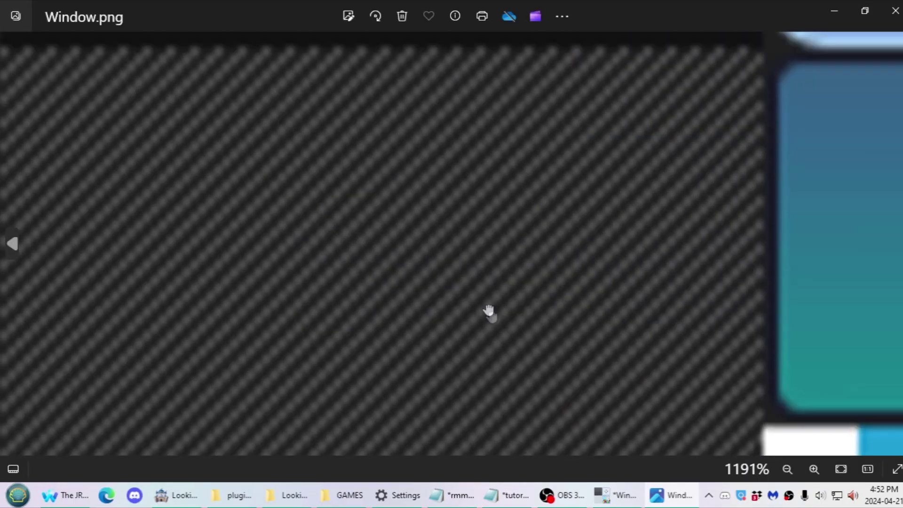
{"action": "scroll", "coordinate": [488, 310], "scroll_direction": "down", "scroll_amount": 3}
{"action": "scroll", "coordinate": [458, 286], "scroll_direction": "down", "scroll_amount": 3}
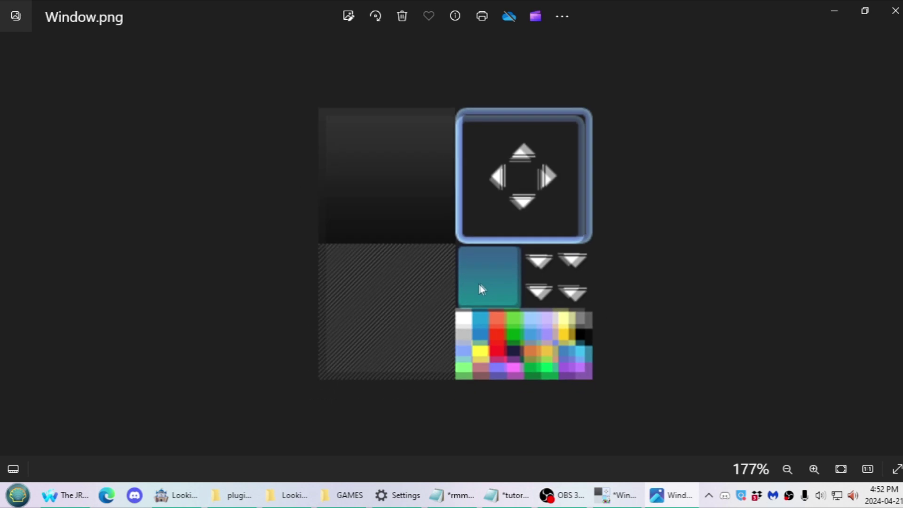
{"action": "left_click", "coordinate": [895, 11]}
{"action": "left_click", "coordinate": [667, 498]}
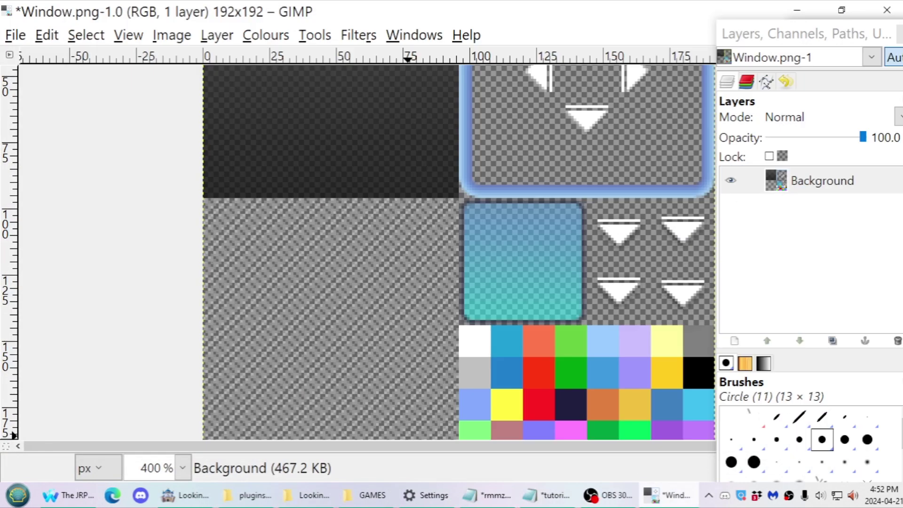
Cut the lower-left quadrant of Window.png to transparency using a rectangle selection.
{"action": "scroll", "coordinate": [412, 318], "scroll_direction": "up", "scroll_amount": 1, "text": "ctrl"}
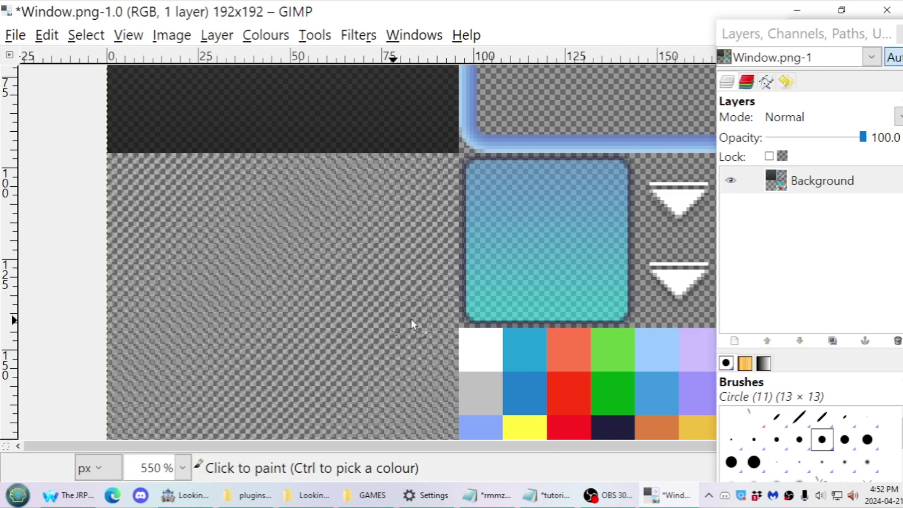
{"action": "scroll", "coordinate": [419, 270], "scroll_direction": "down", "scroll_amount": 2}
{"action": "scroll", "coordinate": [423, 261], "scroll_direction": "down", "scroll_amount": 1, "text": "ctrl"}
{"action": "left_click_drag", "start_coordinate": [809, 34], "coordinate": [706, 23]}
{"action": "left_click", "coordinate": [850, 38]}
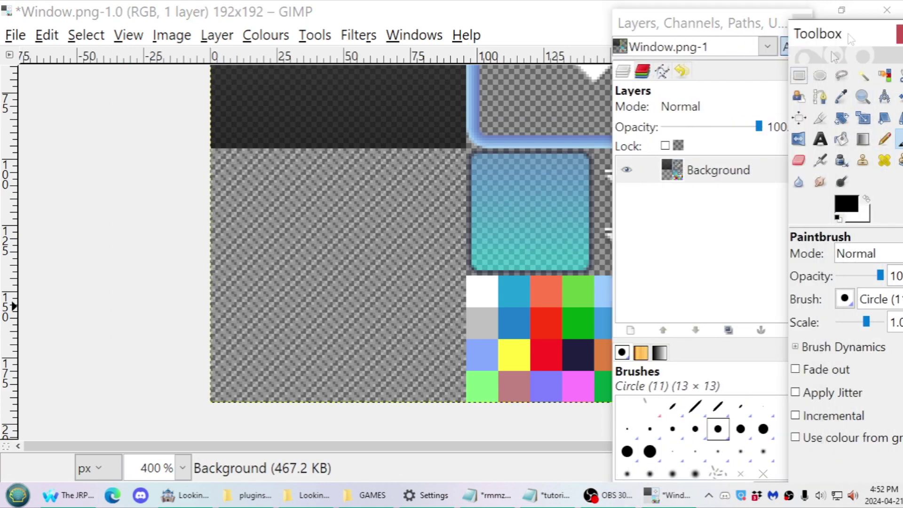
{"action": "left_click", "coordinate": [799, 75]}
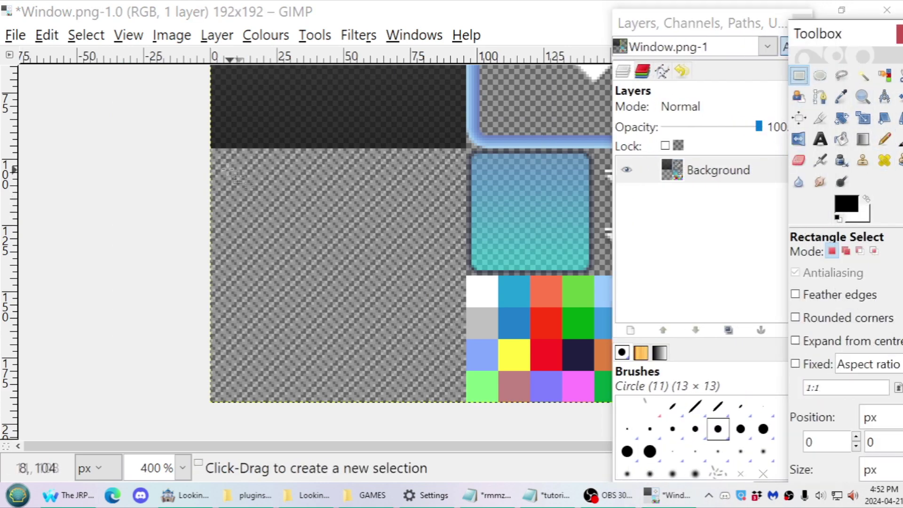
{"action": "left_click_drag", "start_coordinate": [200, 147], "coordinate": [467, 429]}
{"action": "key", "text": "ctrl+x"}
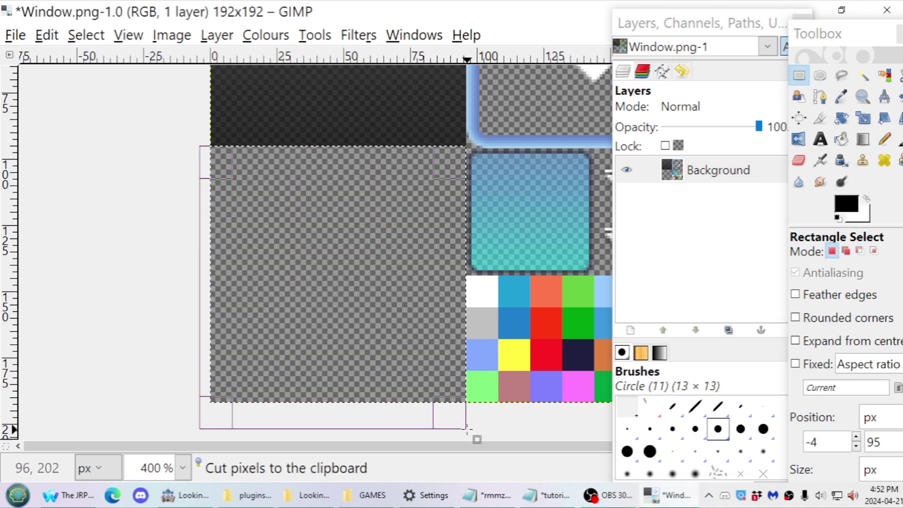
Export the image as PNG, overwriting Window.png in the system folder.
{"action": "scroll", "coordinate": [511, 296], "scroll_direction": "up", "scroll_amount": 2}
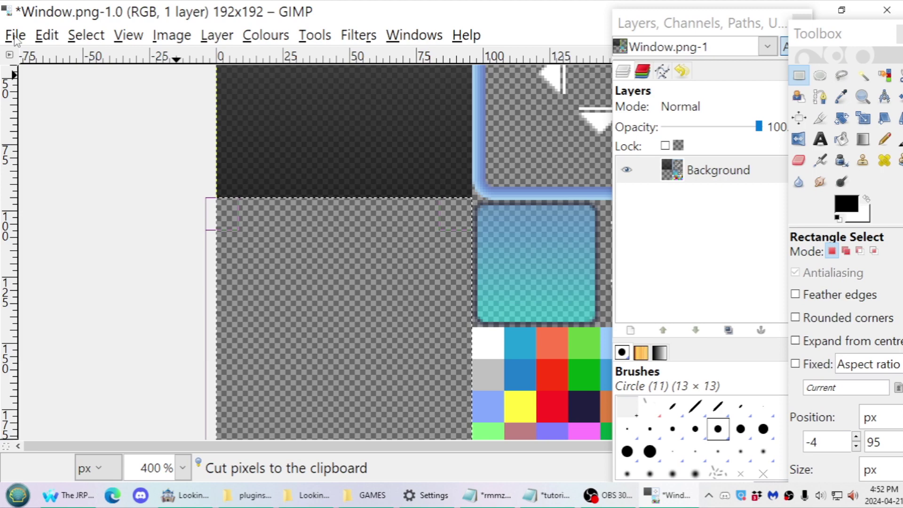
{"action": "left_click", "coordinate": [15, 35]}
{"action": "left_click", "coordinate": [185, 246]}
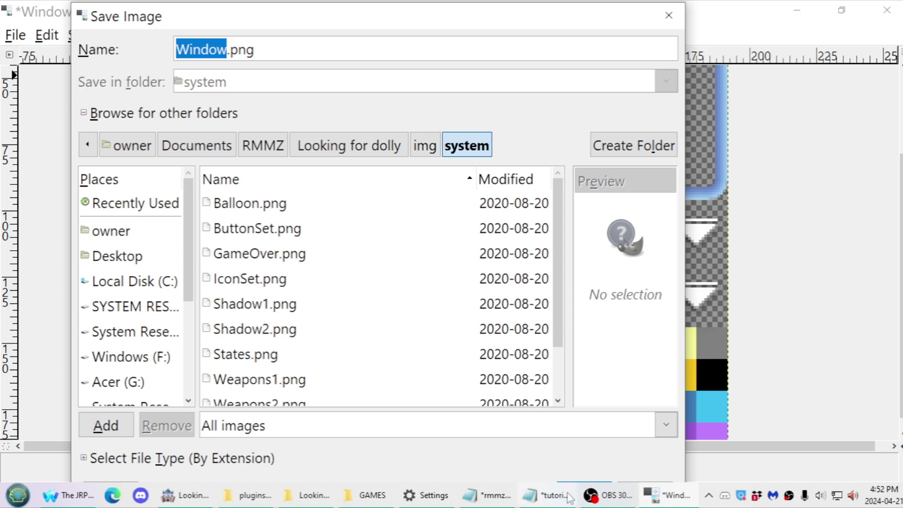
{"action": "left_click", "coordinate": [574, 485]}
{"action": "key", "text": "Return"}
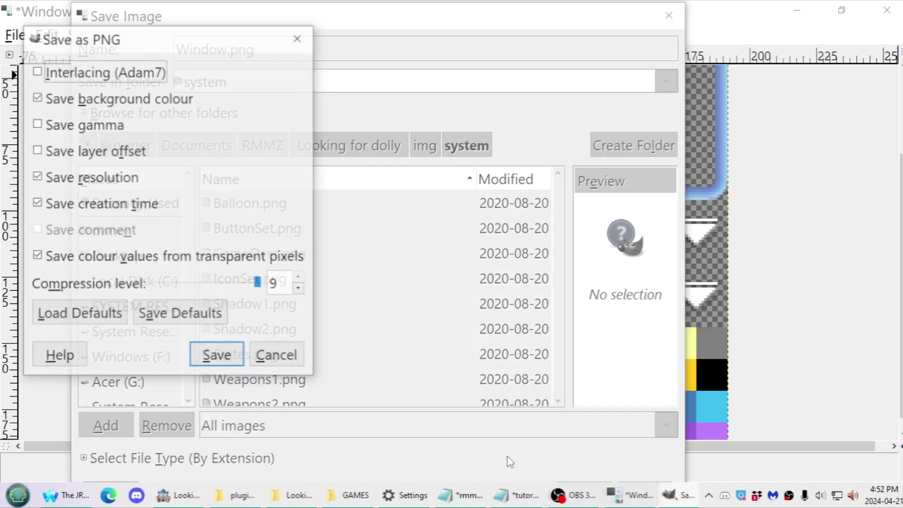
{"action": "key", "text": "Return"}
{"action": "left_click", "coordinate": [181, 495]}
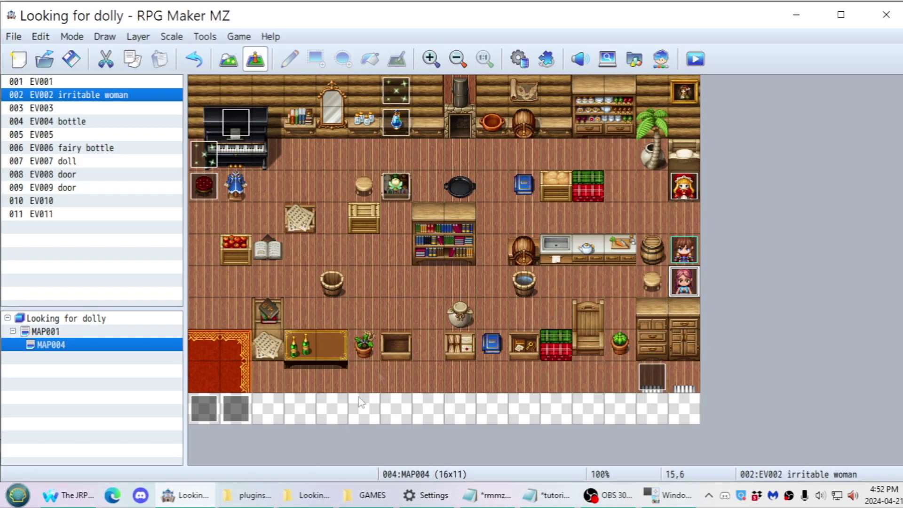
Start a playtest and walk the player past the bookshelf to the sprites.
{"action": "key", "text": "ctrl+r"}
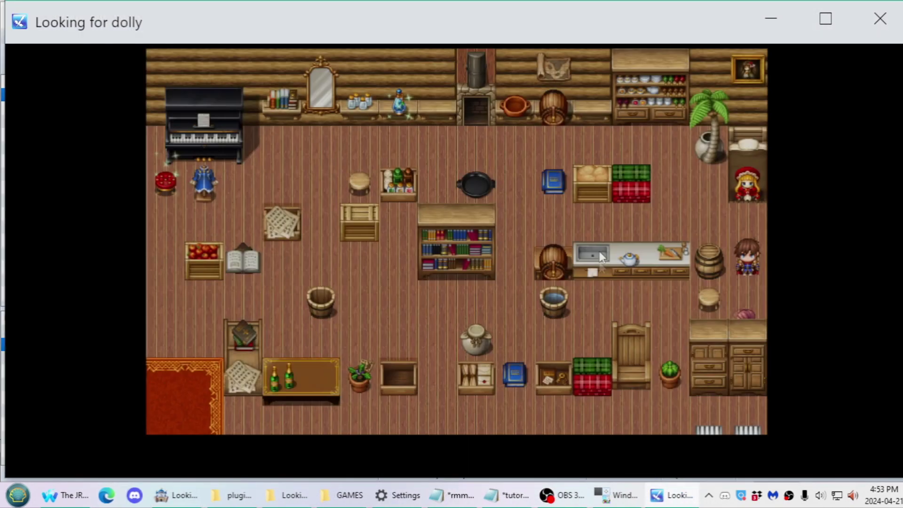
{"action": "left_click", "coordinate": [673, 295]}
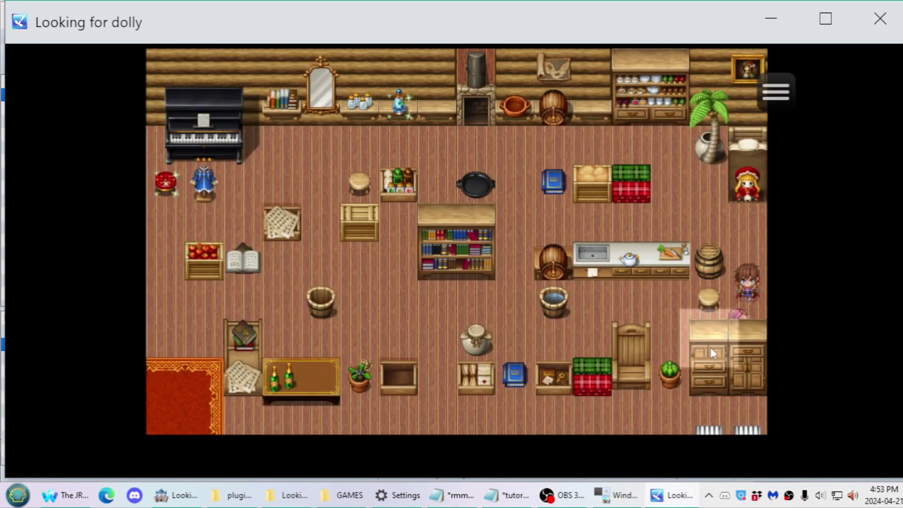
{"action": "left_click", "coordinate": [516, 247]}
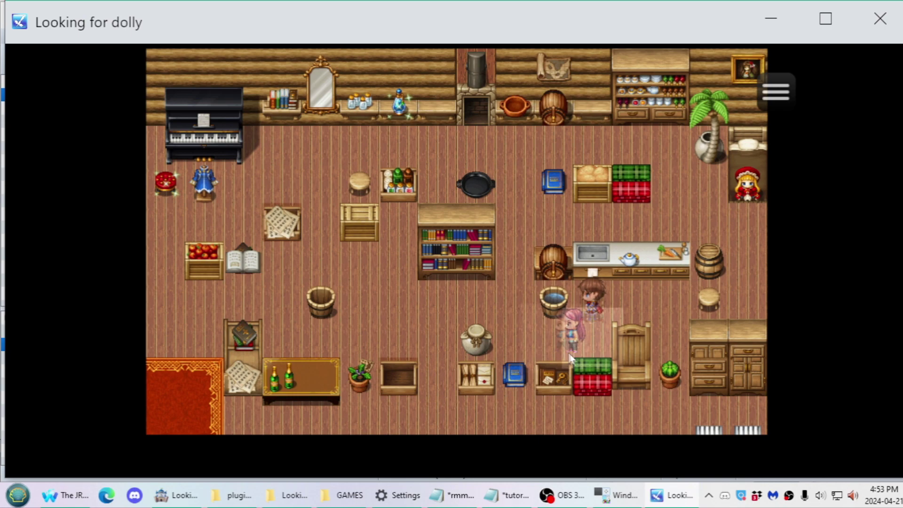
{"action": "left_click", "coordinate": [512, 190]}
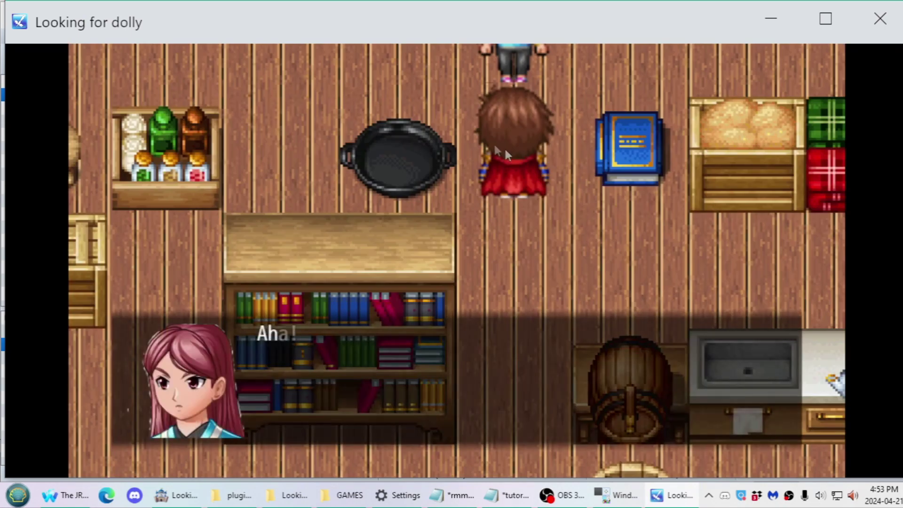
Click through the encounter dialogue into battle, then close the game window.
{"action": "left_click", "coordinate": [593, 336]}
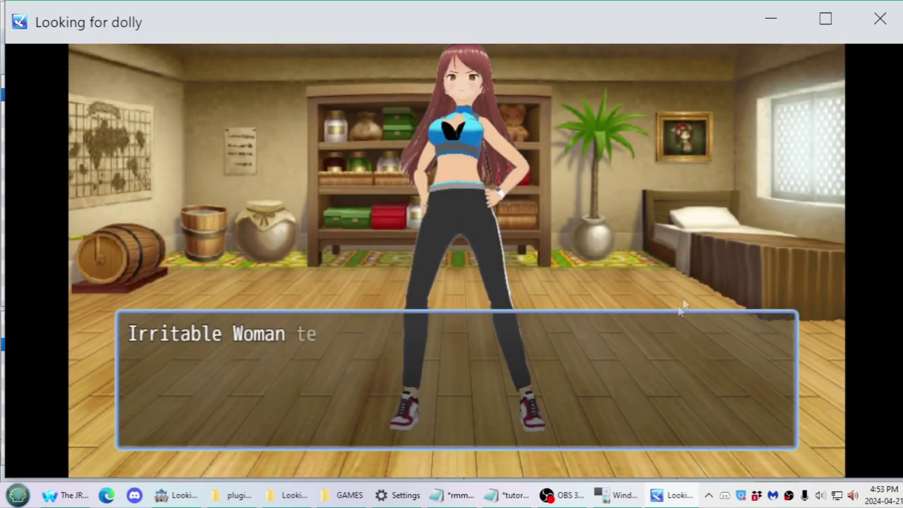
{"action": "left_click", "coordinate": [569, 357]}
{"action": "left_click", "coordinate": [576, 359]}
{"action": "left_click", "coordinate": [579, 357]}
{"action": "left_click", "coordinate": [579, 360]}
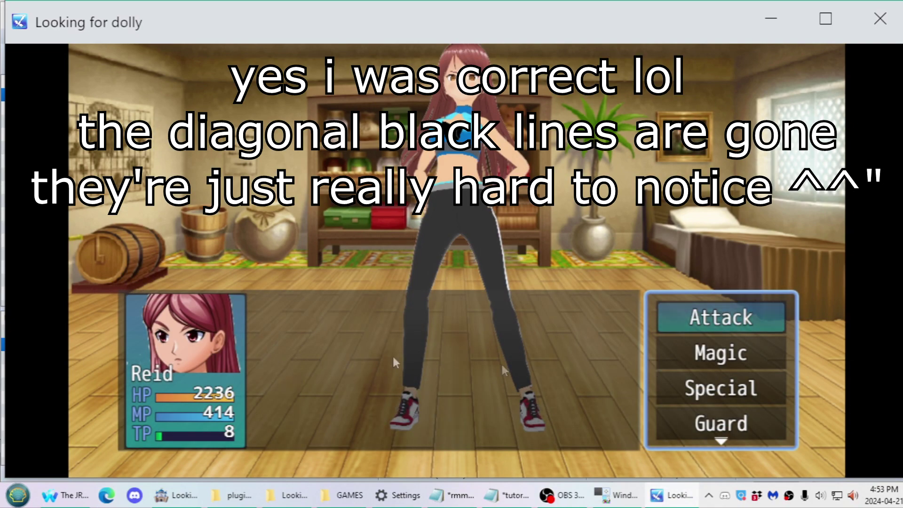
{"action": "left_click", "coordinate": [881, 19]}
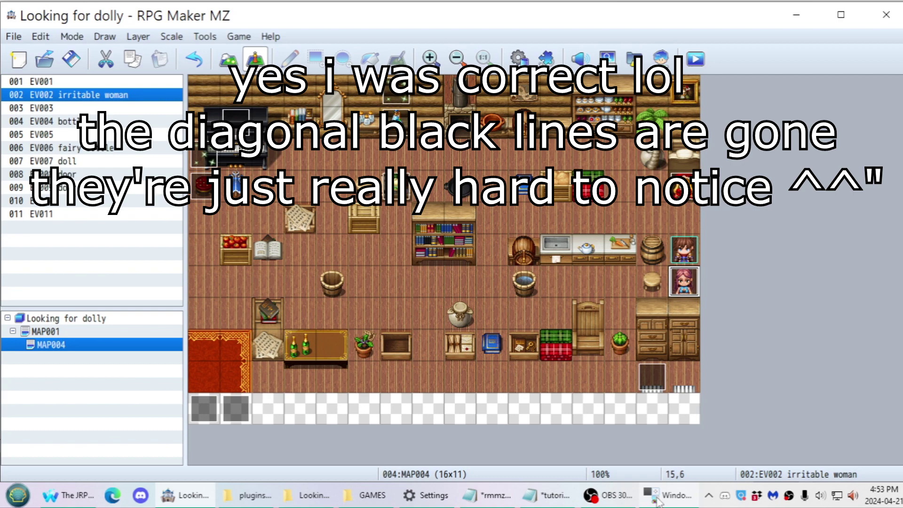
Select the dark translucent background at the top-left of Window.png and cut it to transparency.
{"action": "mouse_move", "coordinate": [658, 502]}
{"action": "left_click", "coordinate": [668, 443]}
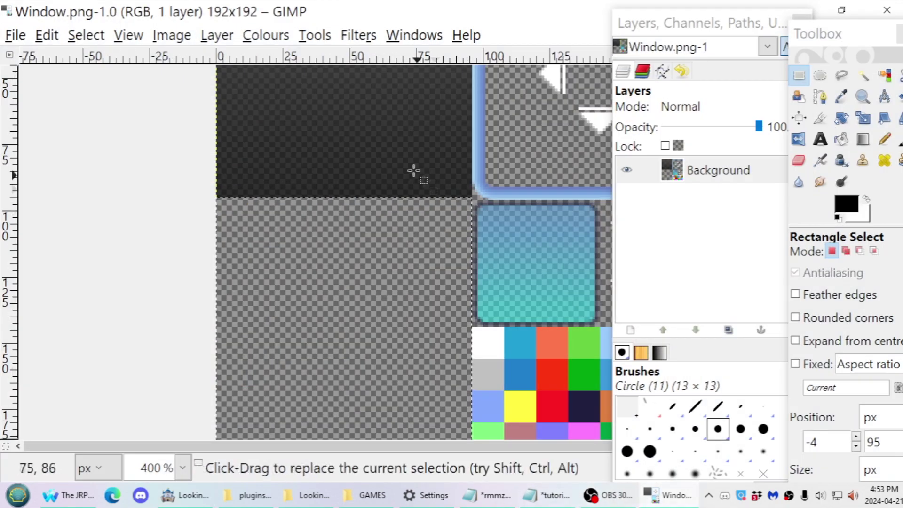
{"action": "scroll", "coordinate": [413, 236], "scroll_direction": "up", "scroll_amount": 3}
{"action": "left_click_drag", "start_coordinate": [396, 397], "coordinate": [183, 93]}
{"action": "left_click_drag", "start_coordinate": [397, 234], "coordinate": [465, 229]}
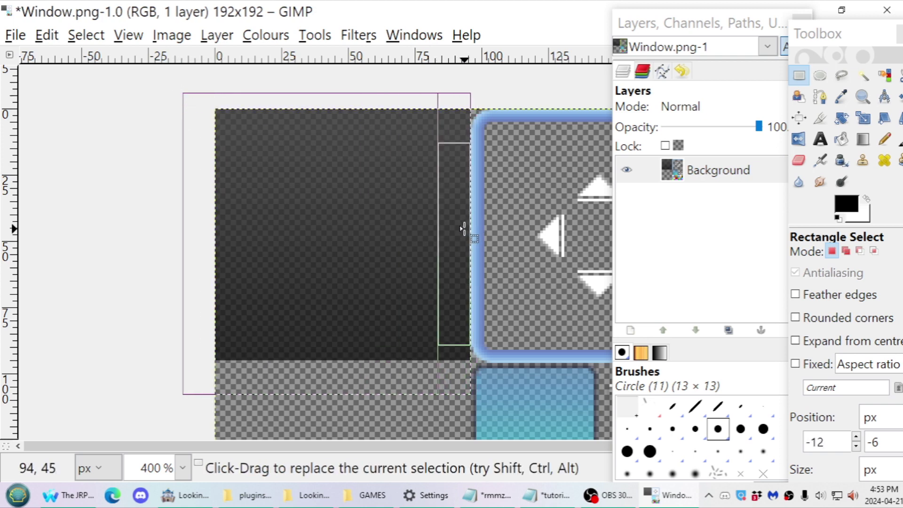
{"action": "key", "text": "ctrl+x"}
Save the edited image over Window.png.
{"action": "left_click", "coordinate": [15, 35]}
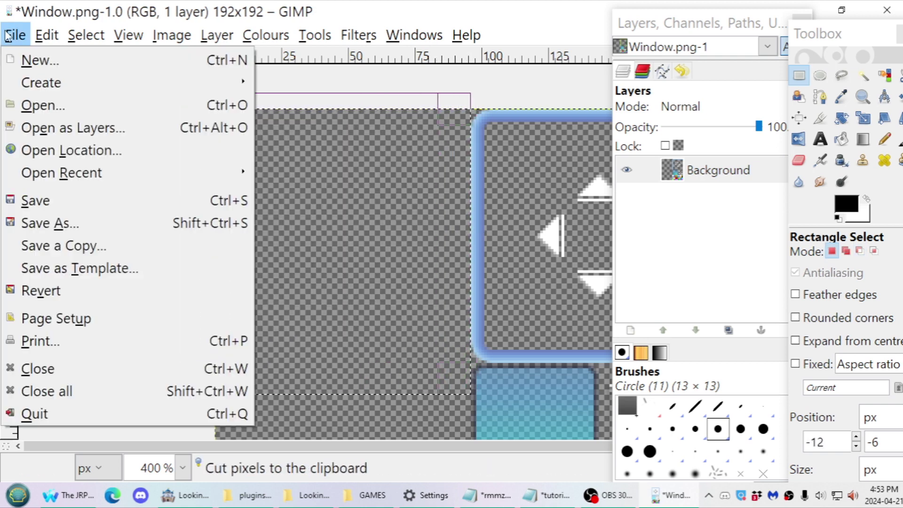
{"action": "left_click", "coordinate": [70, 243]}
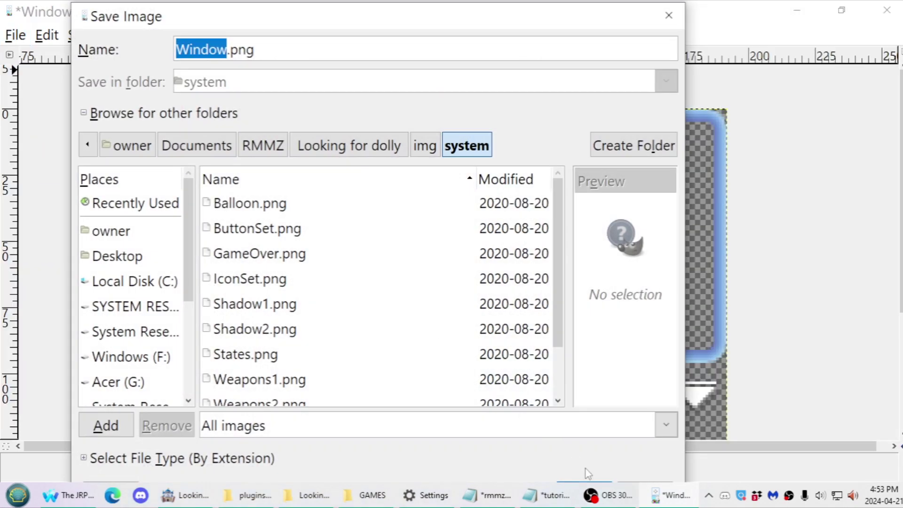
{"action": "key", "text": "Return"}
{"action": "key", "text": "Return"}
{"action": "key", "text": "Return"}
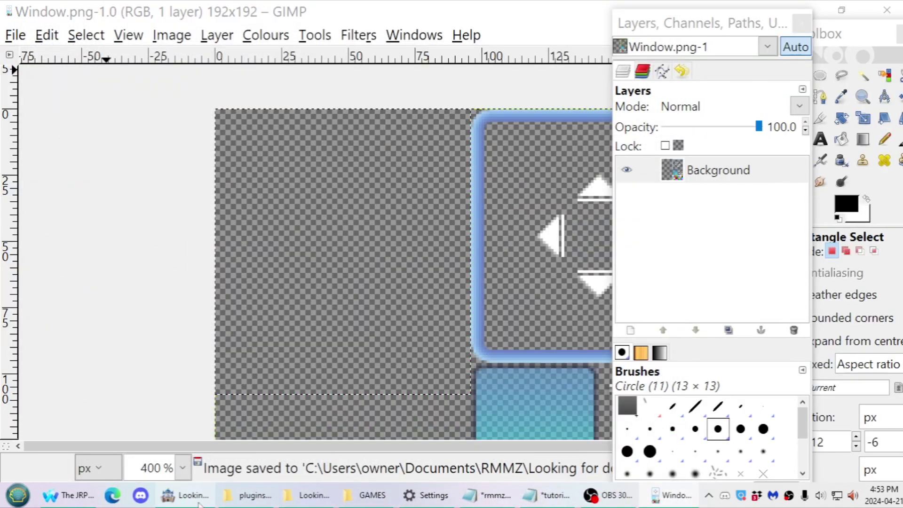
{"action": "left_click", "coordinate": [199, 503]}
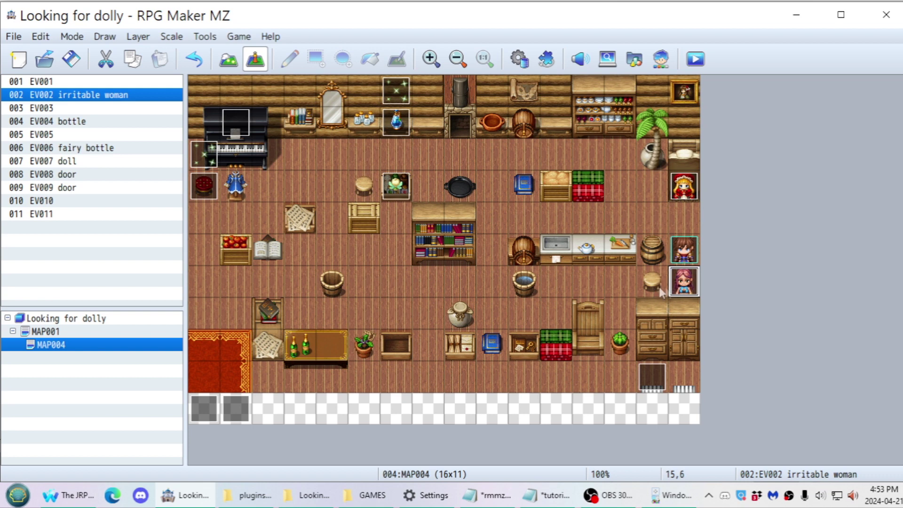
Move the irritable woman event to tile 13,9 and the player start to 12,9.
{"action": "left_click_drag", "start_coordinate": [652, 369], "coordinate": [676, 381]}
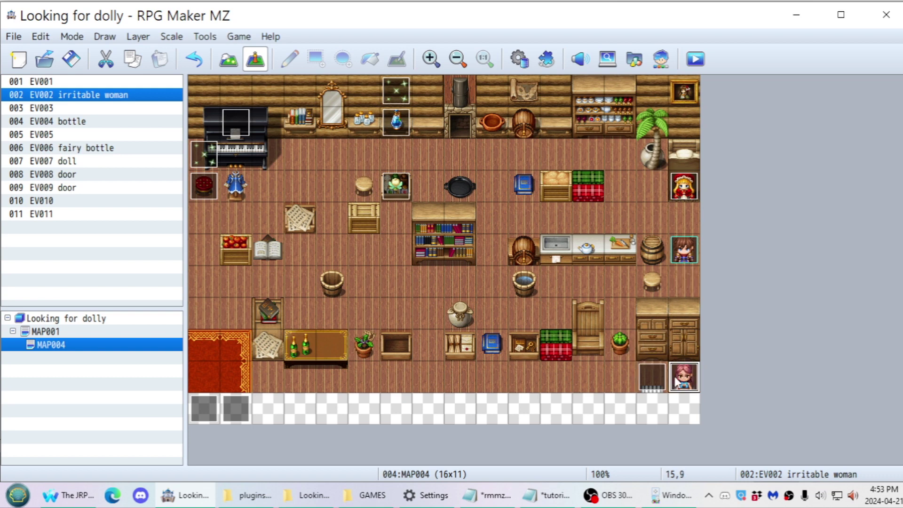
{"action": "left_click_drag", "start_coordinate": [619, 382], "coordinate": [620, 379]}
{"action": "left_click_drag", "start_coordinate": [684, 250], "coordinate": [588, 376]}
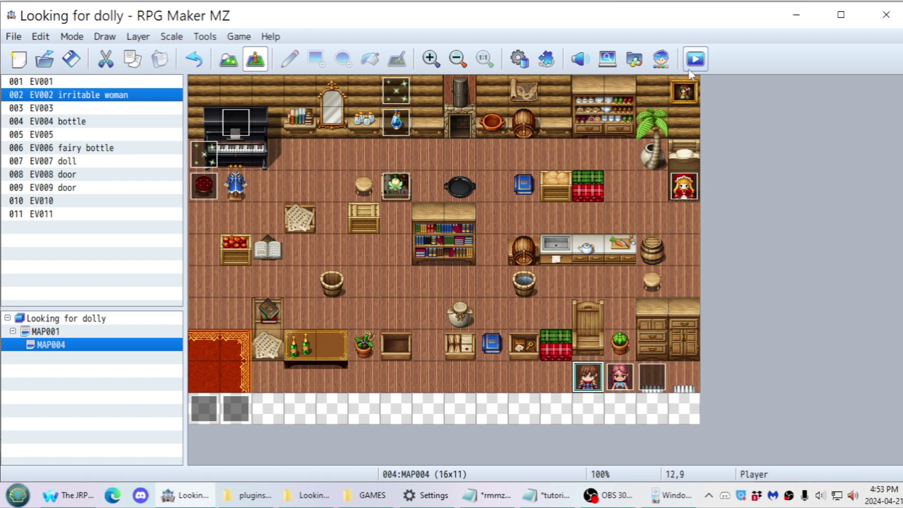
Playtest through the encounter dialogue into battle, then close the game window.
{"action": "key", "text": "ctrl+r"}
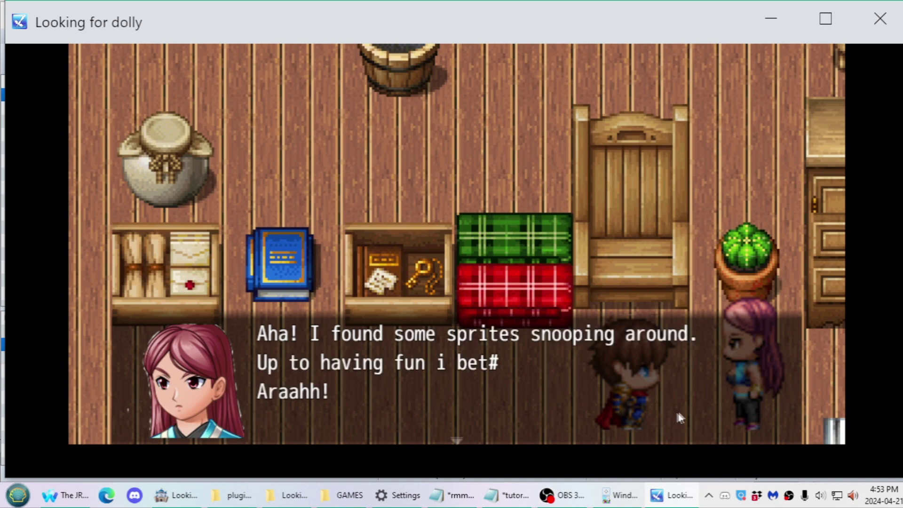
{"action": "key", "text": "Return"}
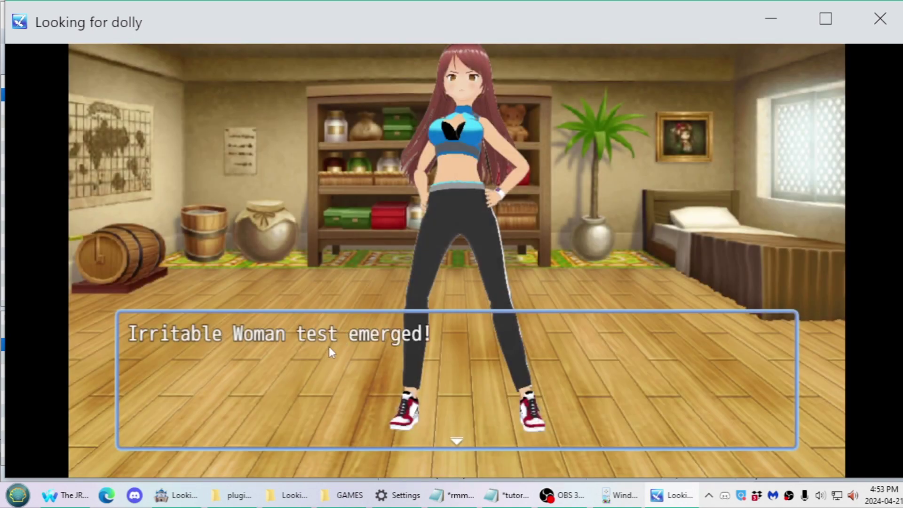
{"action": "key", "text": "Return"}
{"action": "key", "text": "Return"}
{"action": "key", "text": "Return"}
{"action": "key", "text": "Return"}
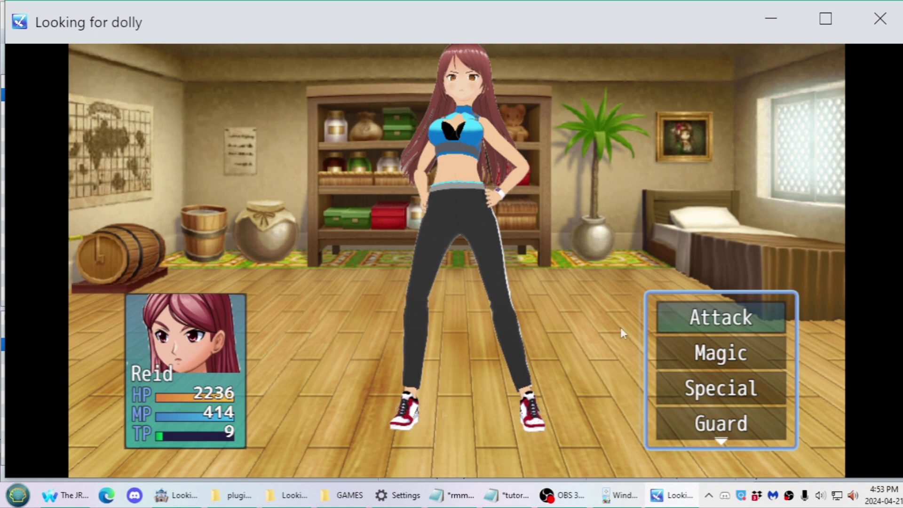
{"action": "left_click", "coordinate": [880, 18]}
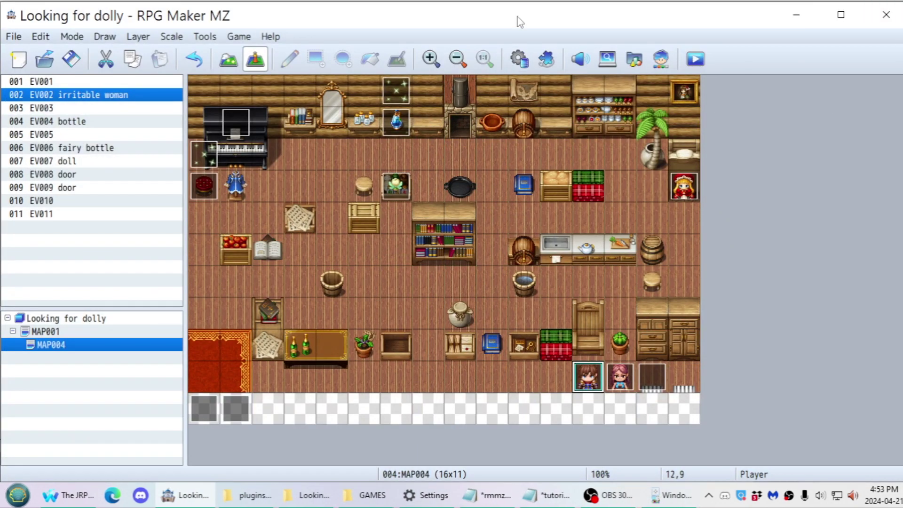
{"action": "left_click", "coordinate": [682, 494]}
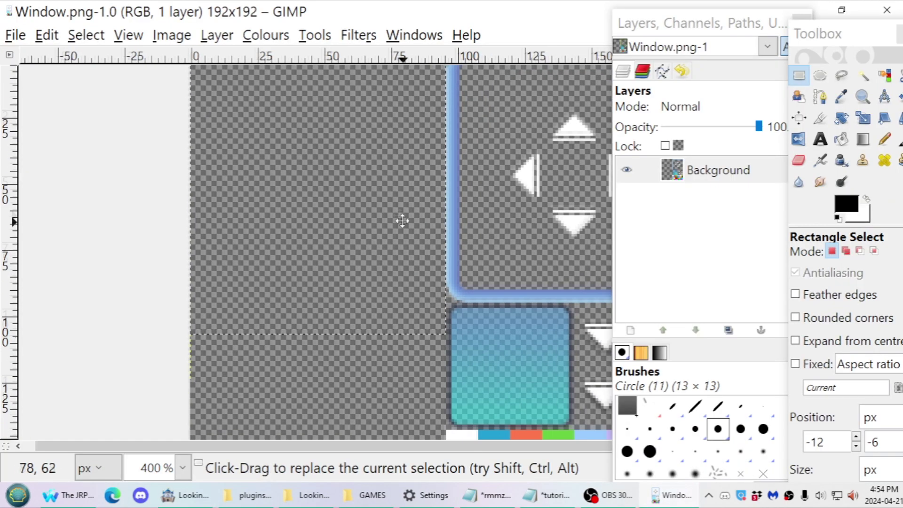
Zoom in on the blue panel and tune the Eraser to about 55.6 opacity after a test spot.
{"action": "middle_click_drag", "start_coordinate": [403, 221], "coordinate": [359, 147]}
{"action": "middle_click_drag", "start_coordinate": [359, 246], "coordinate": [356, 238]}
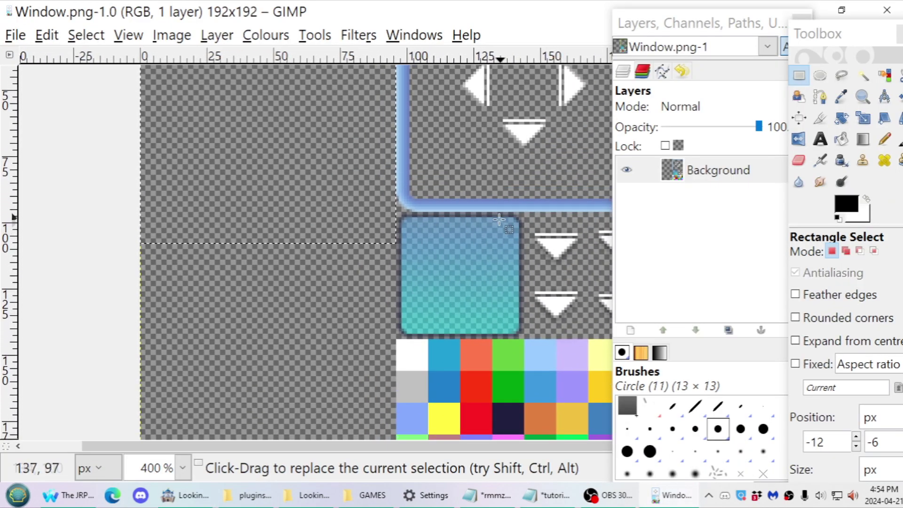
{"action": "left_click", "coordinate": [799, 160]}
{"action": "left_click_drag", "start_coordinate": [865, 281], "coordinate": [850, 282]}
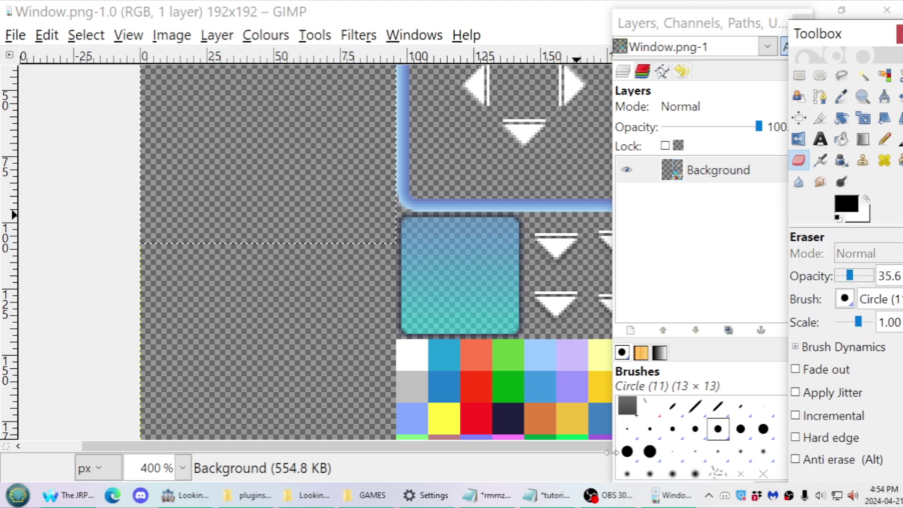
{"action": "scroll", "coordinate": [445, 241], "scroll_direction": "up", "scroll_amount": 2, "text": "ctrl"}
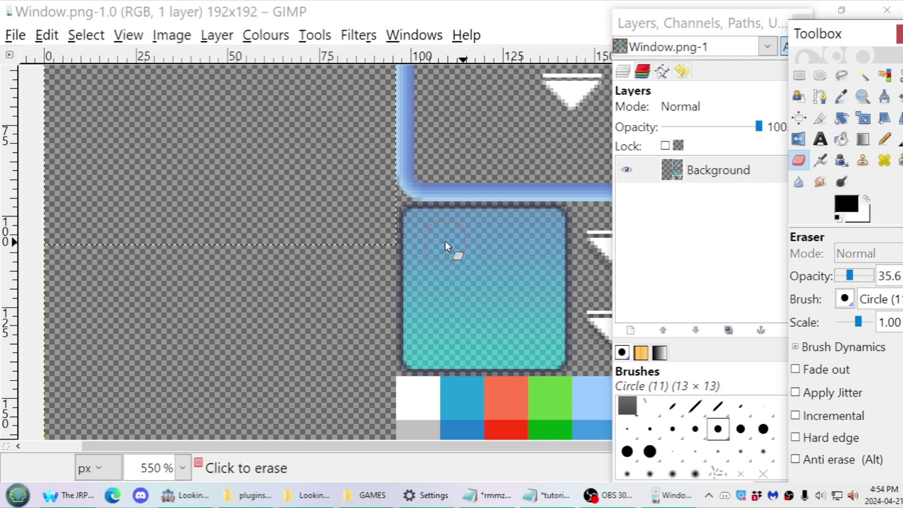
{"action": "middle_click_drag", "start_coordinate": [445, 247], "coordinate": [376, 226]}
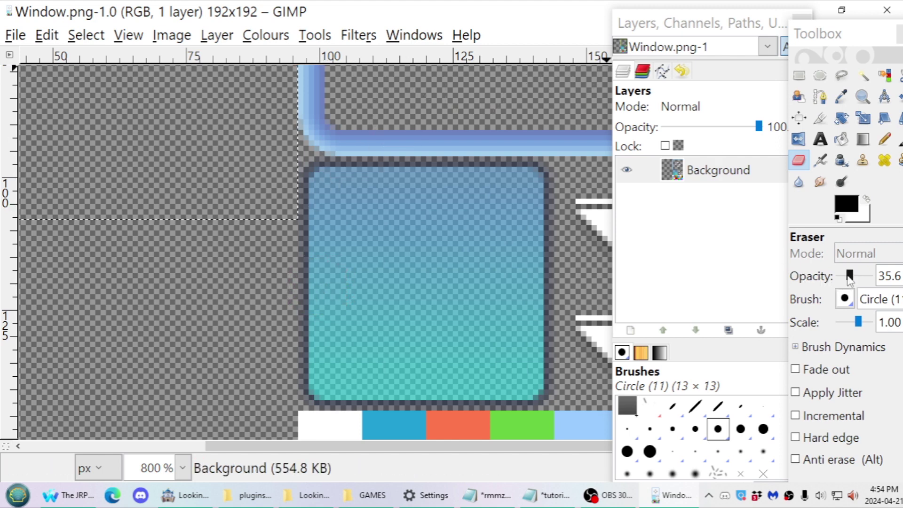
{"action": "left_click_drag", "start_coordinate": [849, 278], "coordinate": [848, 279]}
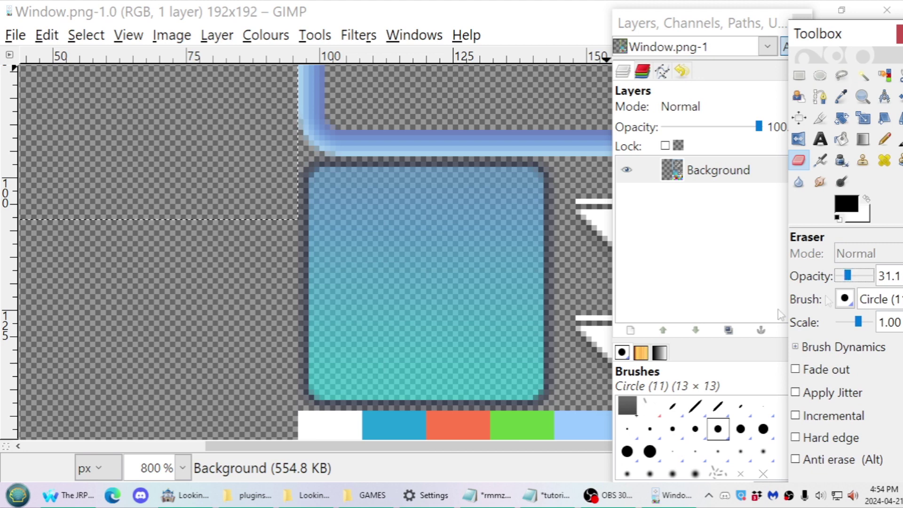
{"action": "left_click", "coordinate": [322, 217]}
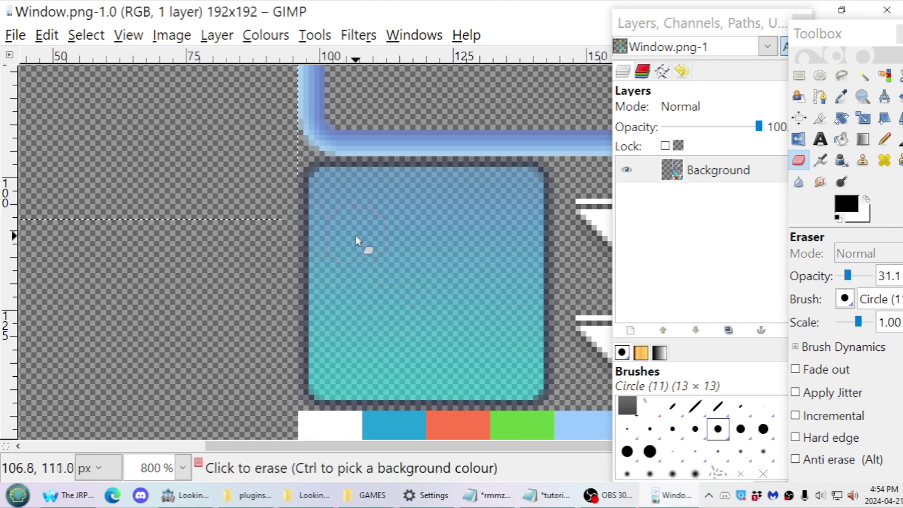
{"action": "left_click", "coordinate": [472, 271]}
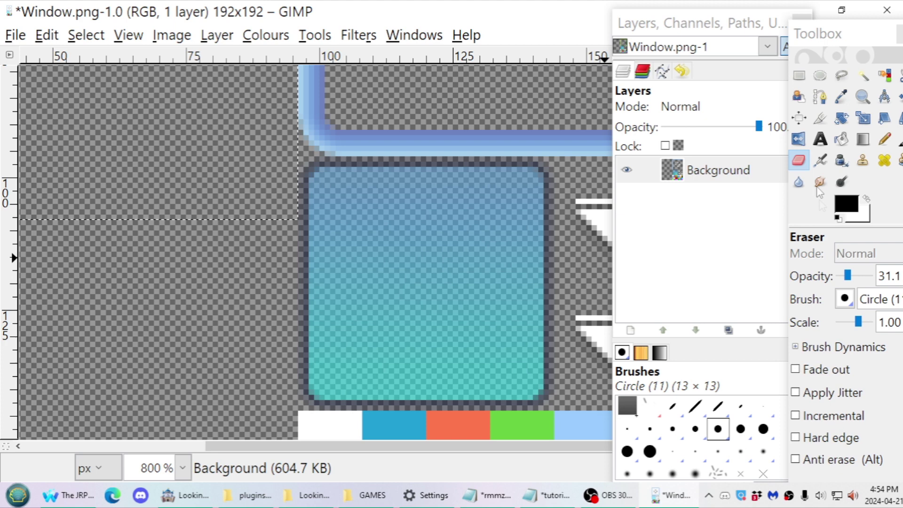
{"action": "left_click_drag", "start_coordinate": [854, 279], "coordinate": [862, 279]}
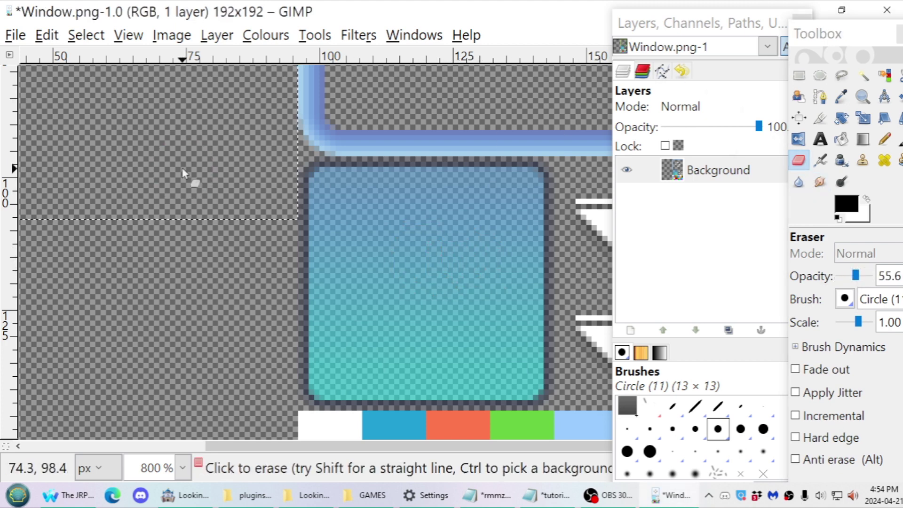
Clear the selection and erase the middle, right side and top-left of the blue panel.
{"action": "left_click", "coordinate": [799, 75]}
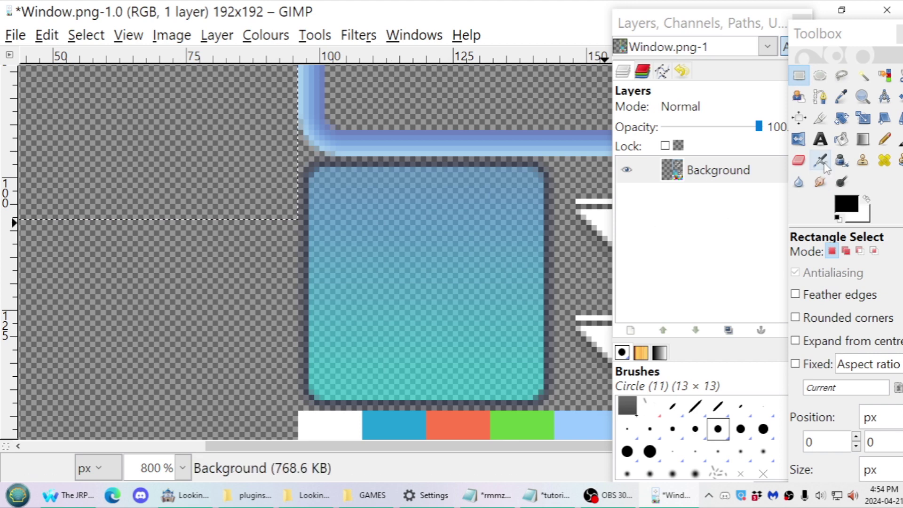
{"action": "left_click", "coordinate": [798, 160]}
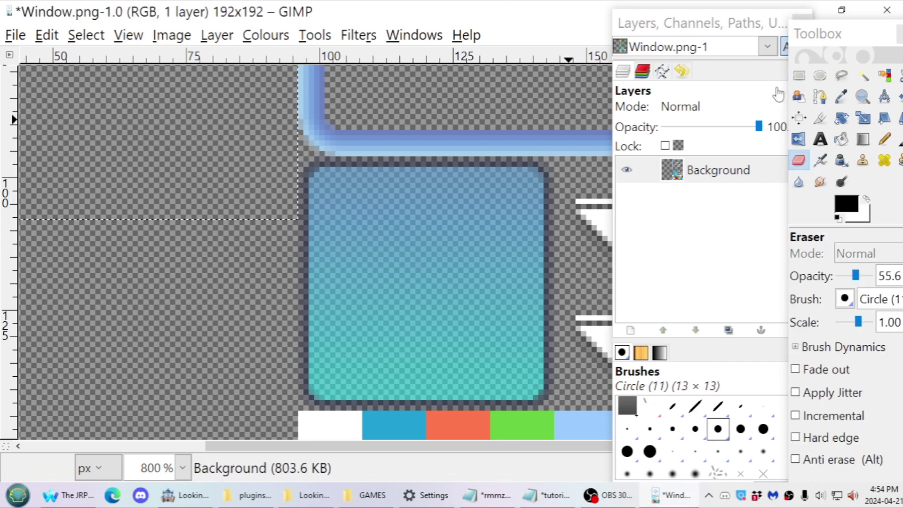
{"action": "left_click", "coordinate": [799, 76]}
{"action": "left_click", "coordinate": [178, 141]}
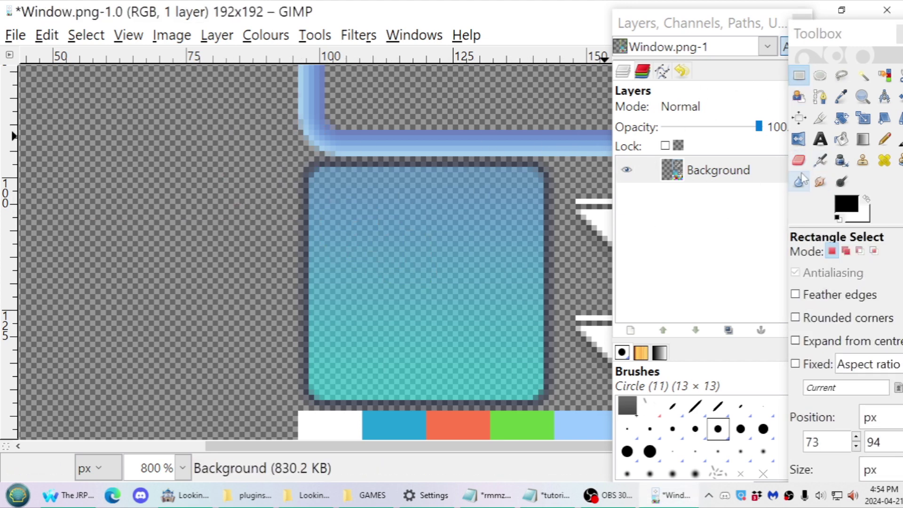
{"action": "left_click", "coordinate": [799, 160]}
{"action": "mouse_move", "coordinate": [432, 267]}
{"action": "left_mouse_down"}
{"action": "mouse_move", "coordinate": [412, 249]}
{"action": "mouse_move", "coordinate": [444, 235]}
{"action": "mouse_move", "coordinate": [497, 245]}
{"action": "mouse_move", "coordinate": [475, 261]}
{"action": "mouse_move", "coordinate": [323, 252]}
{"action": "mouse_move", "coordinate": [336, 277]}
{"action": "mouse_move", "coordinate": [550, 292]}
{"action": "mouse_move", "coordinate": [303, 316]}
{"action": "mouse_move", "coordinate": [379, 338]}
{"action": "mouse_move", "coordinate": [535, 346]}
{"action": "mouse_move", "coordinate": [522, 362]}
{"action": "mouse_move", "coordinate": [286, 372]}
{"action": "mouse_move", "coordinate": [368, 374]}
{"action": "left_mouse_up"}
{"action": "mouse_move", "coordinate": [524, 377]}
{"action": "left_mouse_down"}
{"action": "mouse_move", "coordinate": [542, 320]}
{"action": "mouse_move", "coordinate": [521, 247]}
{"action": "left_mouse_up"}
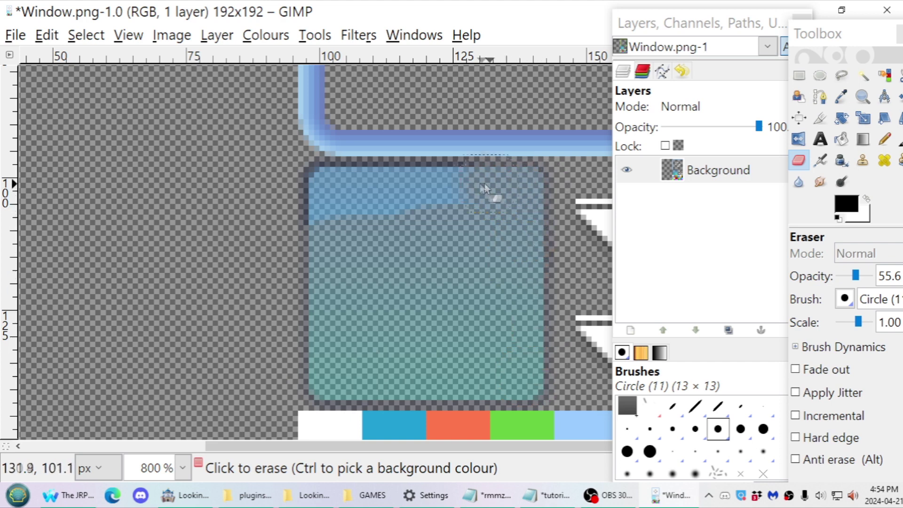
{"action": "mouse_move", "coordinate": [419, 192]}
{"action": "left_mouse_down"}
{"action": "mouse_move", "coordinate": [324, 195]}
{"action": "mouse_move", "coordinate": [310, 207]}
{"action": "mouse_move", "coordinate": [346, 348]}
{"action": "left_mouse_up"}
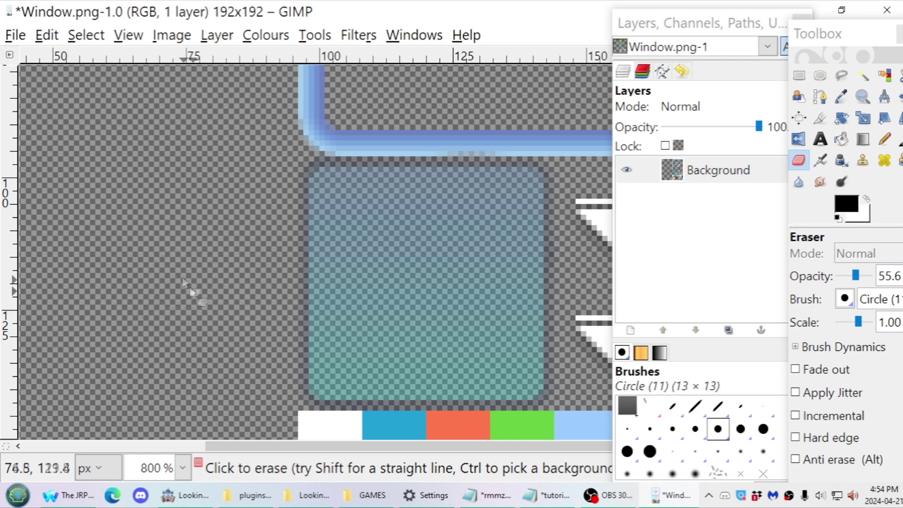
Save the image back over Window.png as PNG.
{"action": "scroll", "coordinate": [240, 190], "scroll_direction": "down", "scroll_amount": 3, "text": "ctrl"}
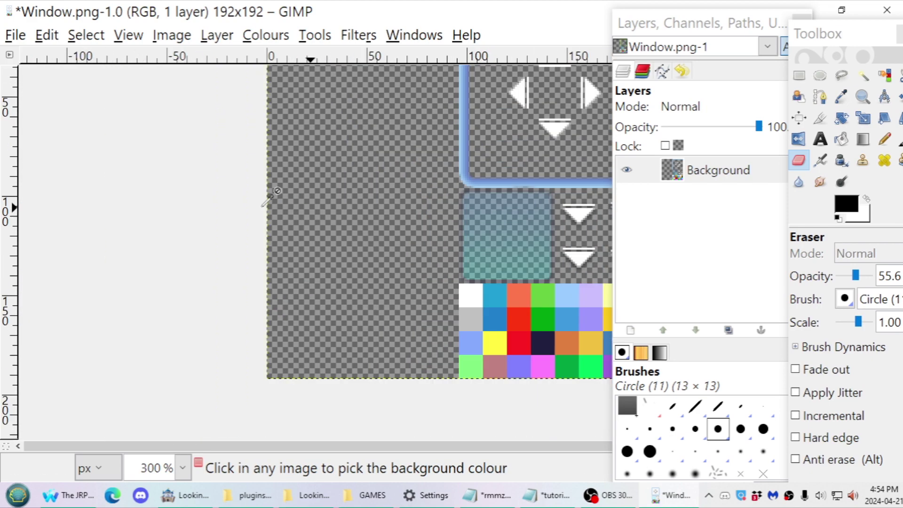
{"action": "left_click", "coordinate": [15, 35]}
{"action": "left_click", "coordinate": [58, 222]}
{"action": "key", "text": "Return"}
{"action": "key", "text": "Return"}
{"action": "key", "text": "Return"}
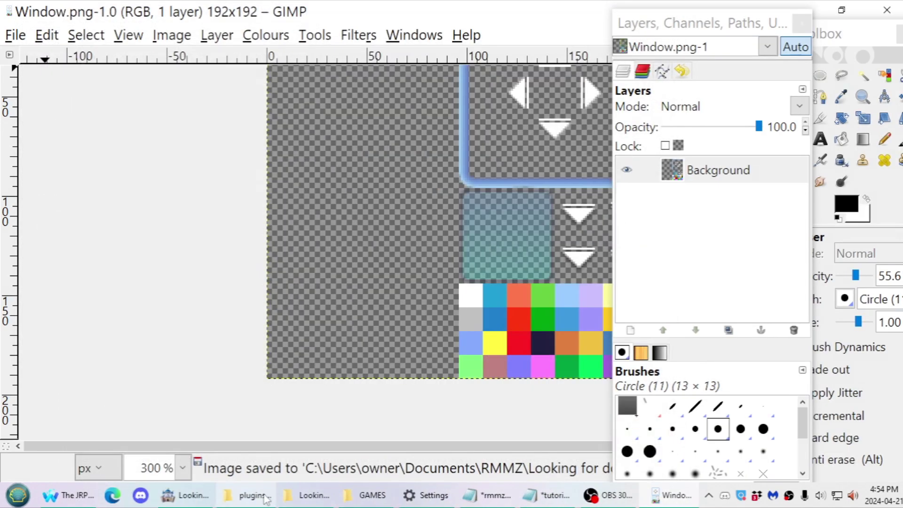
{"action": "left_click", "coordinate": [185, 495]}
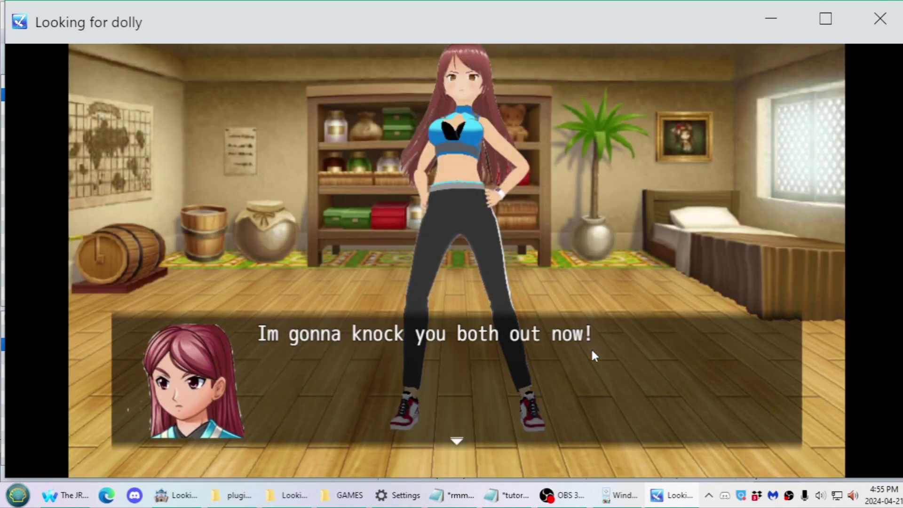
Advance the battle to Reid's commands, close the game, and select the battle text speed note.
{"action": "left_click", "coordinate": [591, 348]}
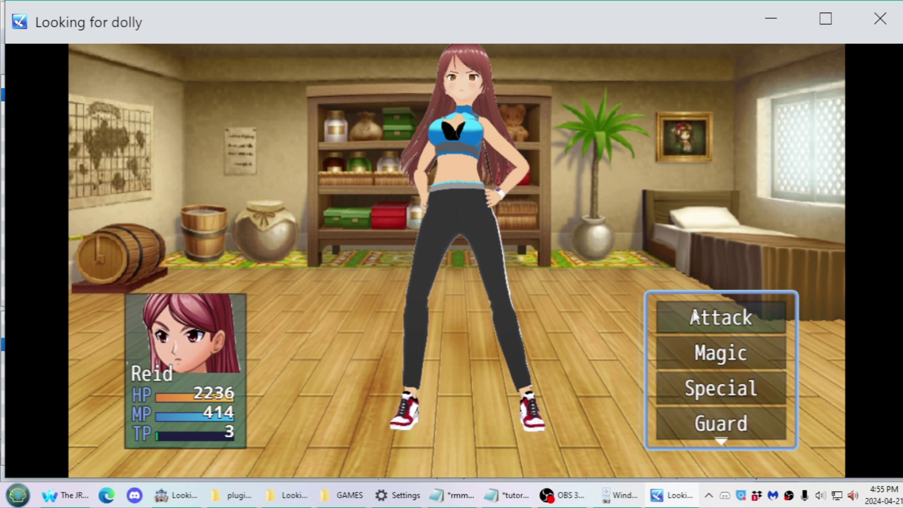
{"action": "left_click", "coordinate": [881, 23]}
{"action": "left_click_drag", "start_coordinate": [6, 288], "coordinate": [717, 303]}
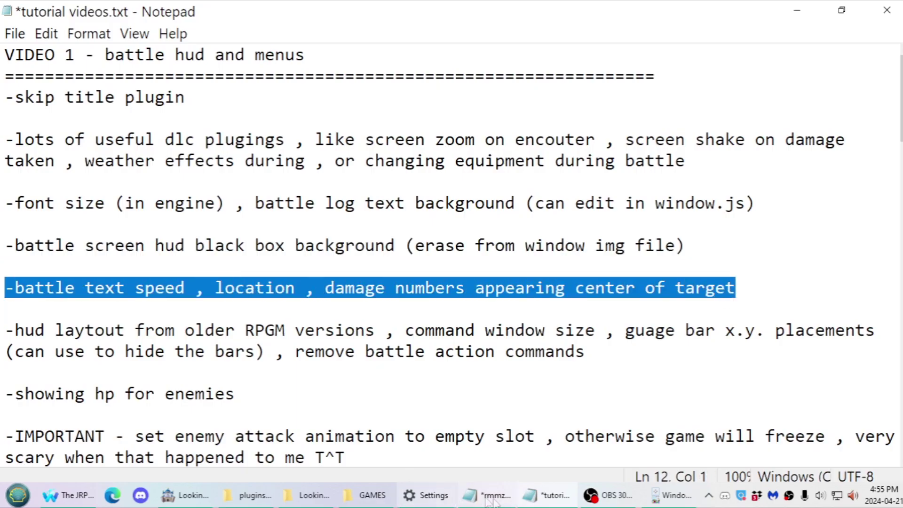
Enable ShakeOnDamage and VisuMZ_1_BattleCore in the Plugin Manager and apply the changes.
{"action": "left_click", "coordinate": [185, 495]}
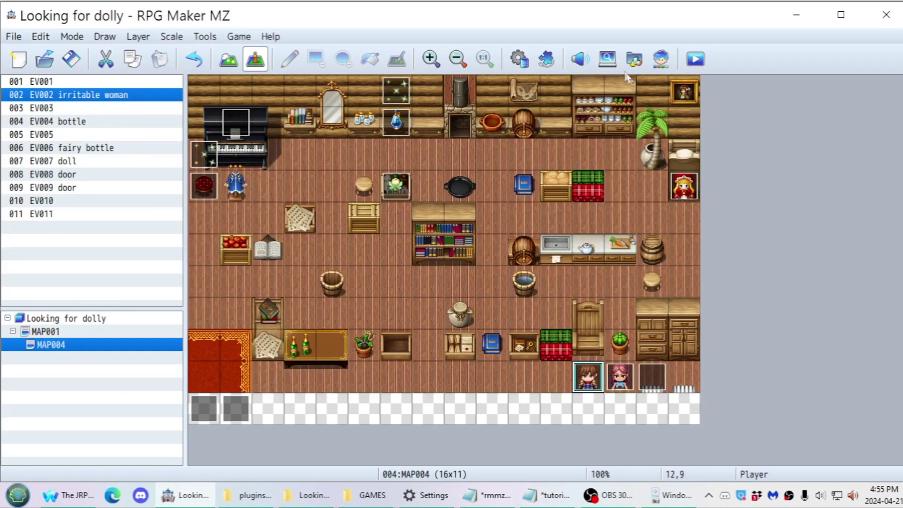
{"action": "left_click", "coordinate": [546, 59]}
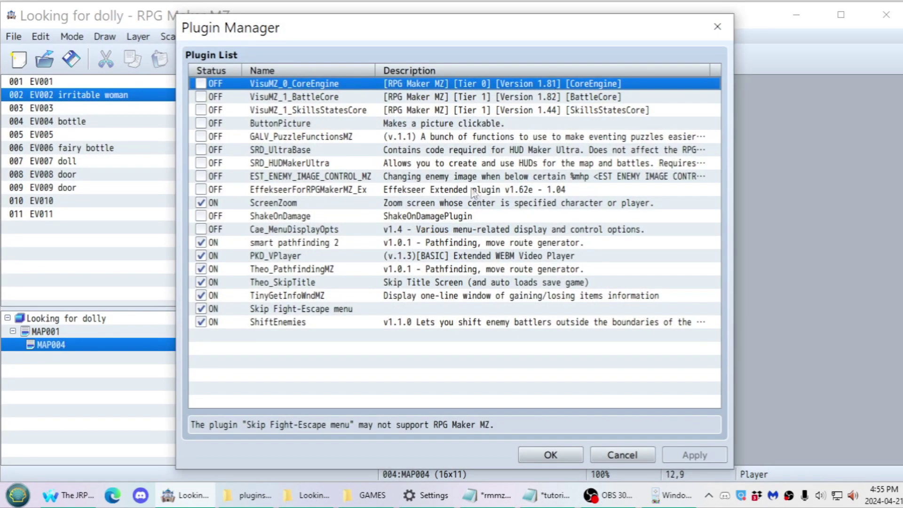
{"action": "left_click", "coordinate": [201, 216]}
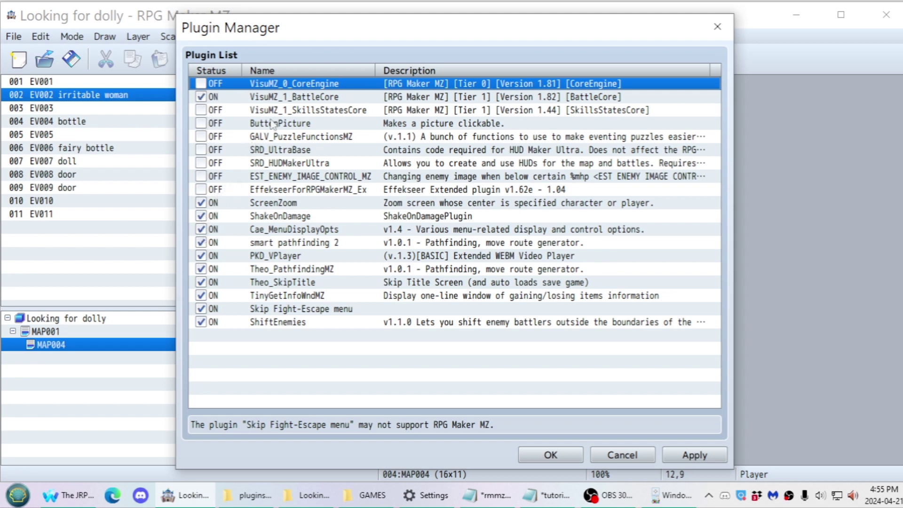
{"action": "left_click", "coordinate": [292, 98]}
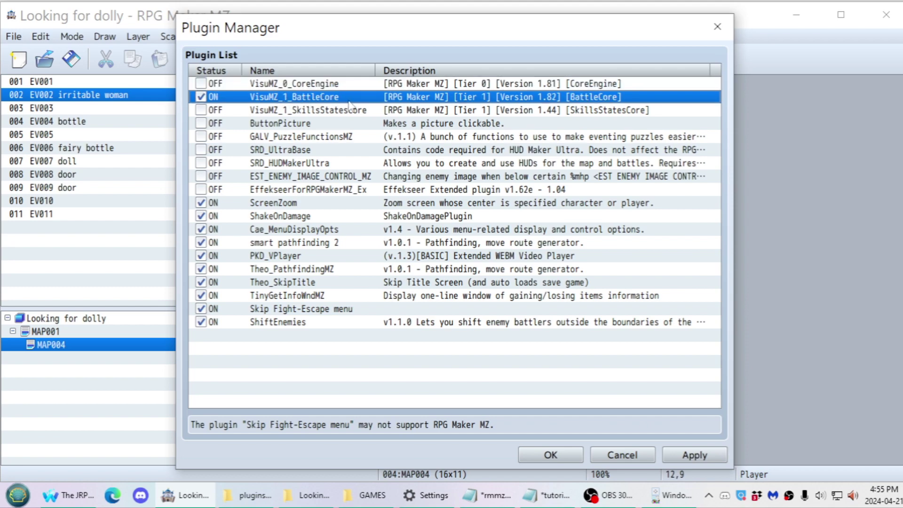
{"action": "left_click", "coordinate": [577, 458]}
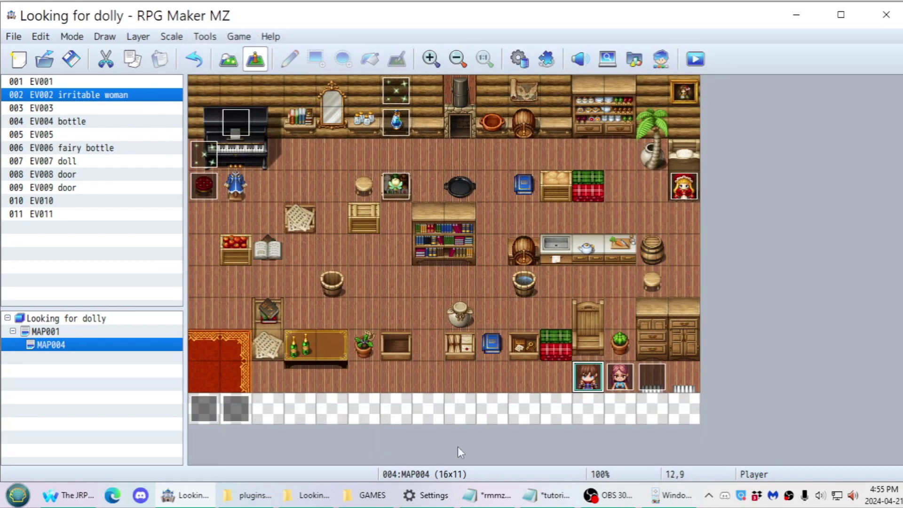
{"action": "left_click", "coordinate": [530, 64]}
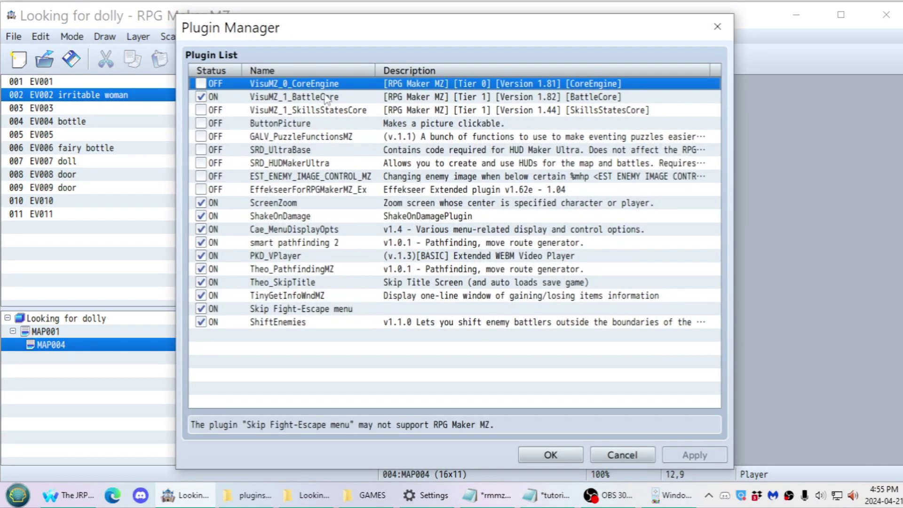
Open VisuMZ_1_BattleCore's Battle Log Settings and set Message Wait to 50.
{"action": "double_click", "coordinate": [325, 97]}
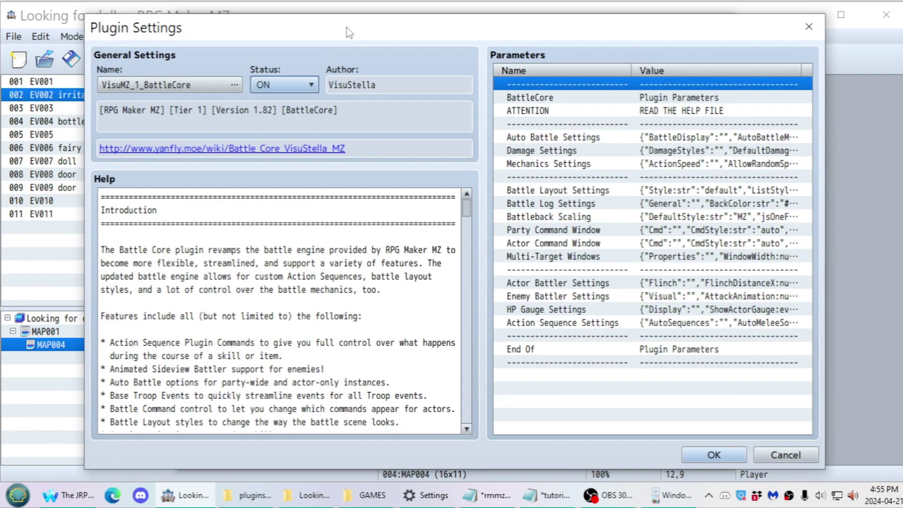
{"action": "left_click_drag", "start_coordinate": [359, 29], "coordinate": [354, 25]}
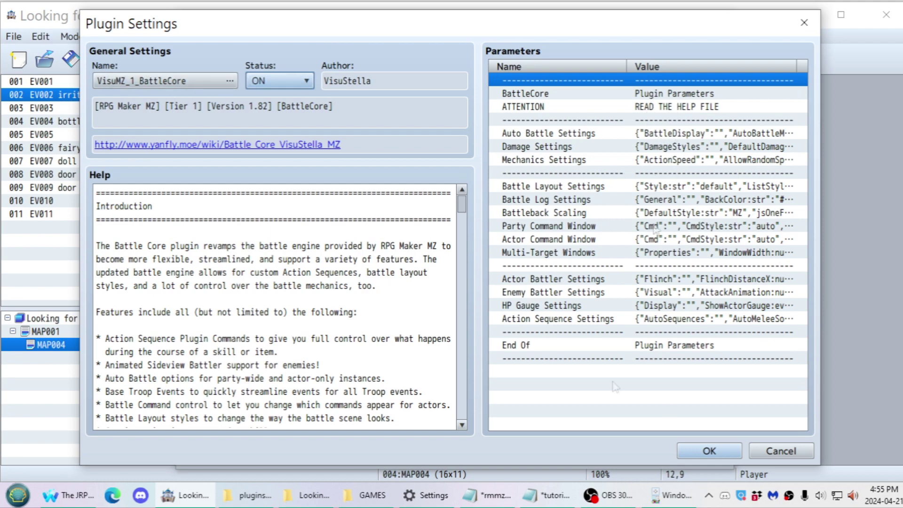
{"action": "left_click", "coordinate": [540, 503]}
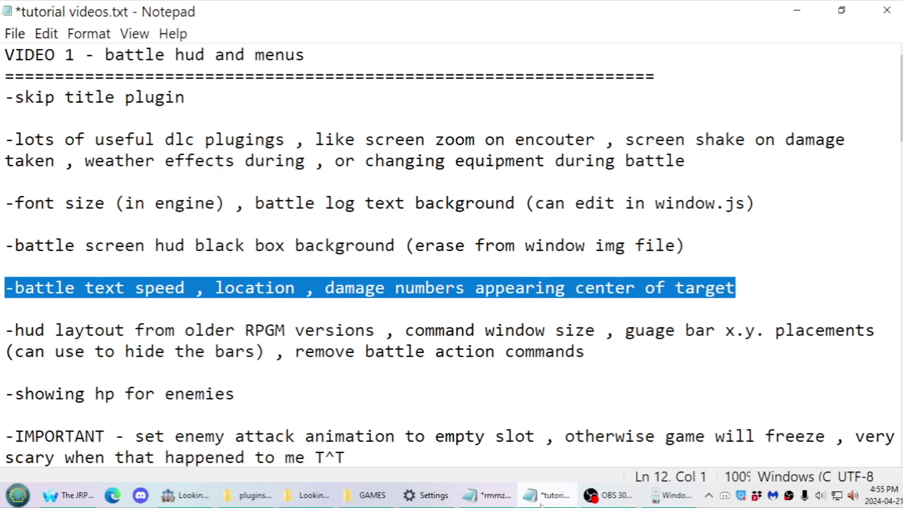
{"action": "left_click", "coordinate": [545, 496]}
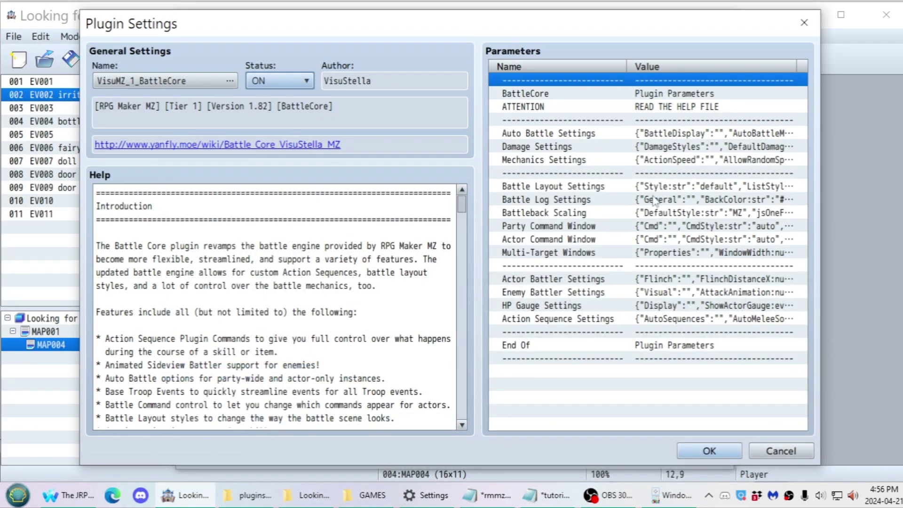
{"action": "left_click", "coordinate": [656, 201]}
{"action": "double_click", "coordinate": [655, 201]}
{"action": "left_click", "coordinate": [455, 219]}
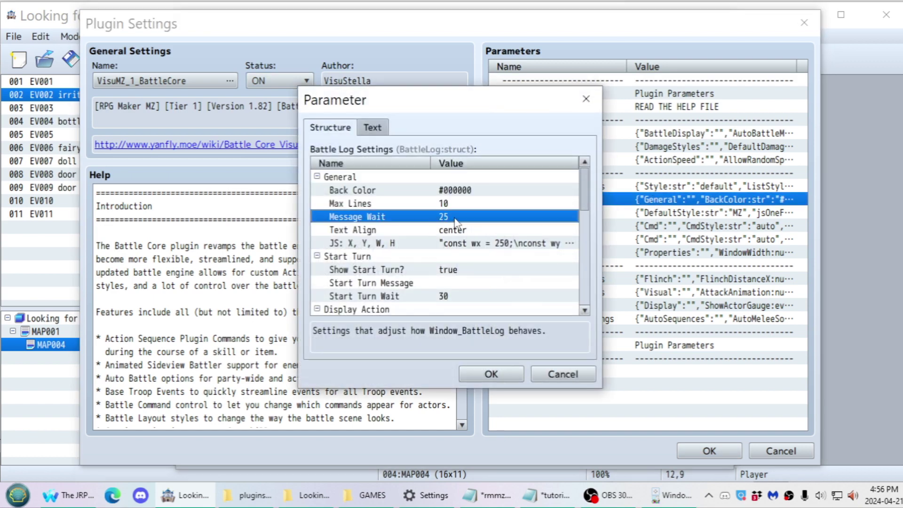
{"action": "double_click", "coordinate": [455, 219]}
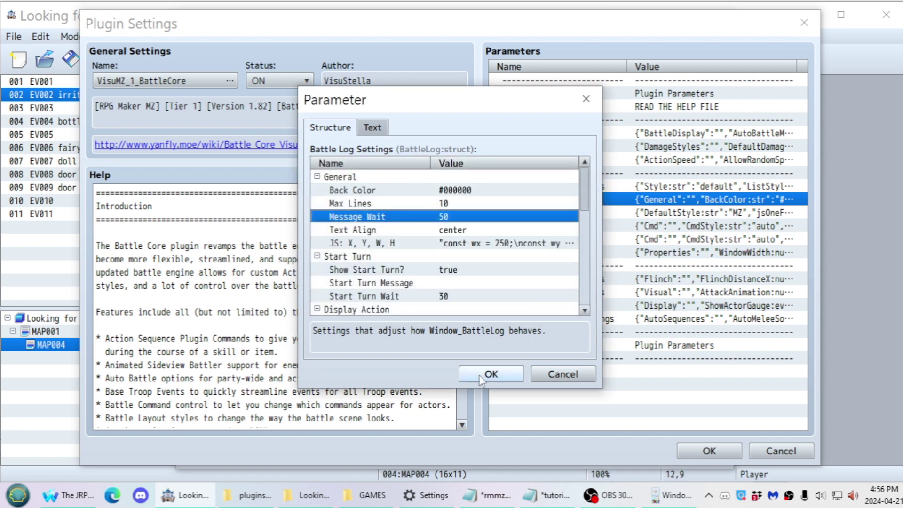
{"action": "scroll", "coordinate": [451, 219], "scroll_direction": "down", "scroll_amount": 1}
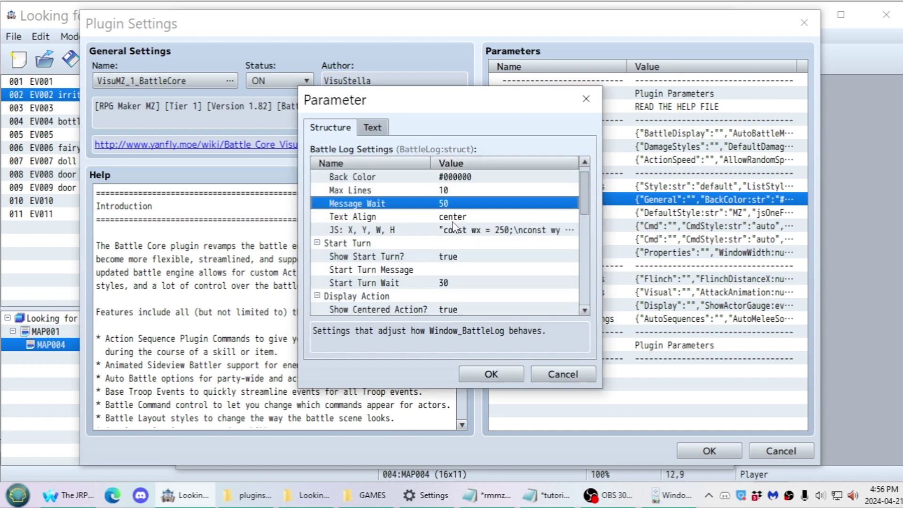
Set the battle log Text Align to left.
{"action": "double_click", "coordinate": [452, 218]}
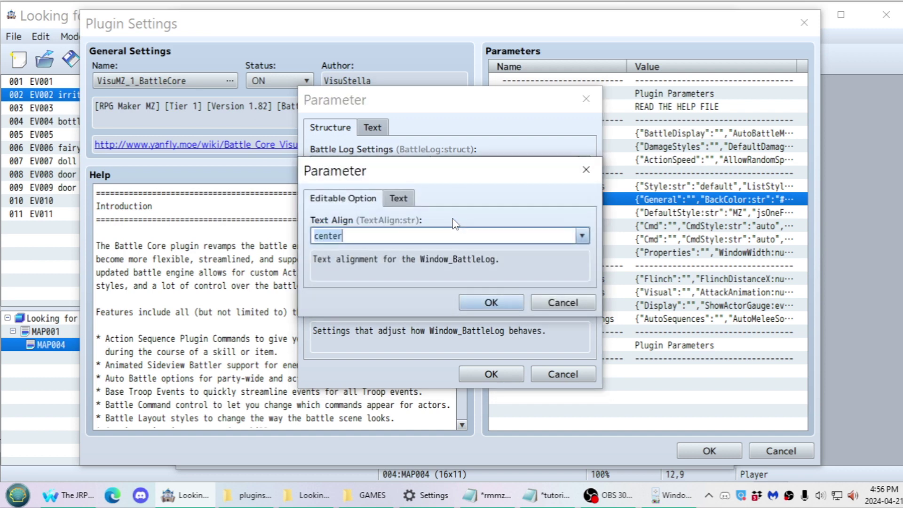
{"action": "left_click", "coordinate": [437, 239]}
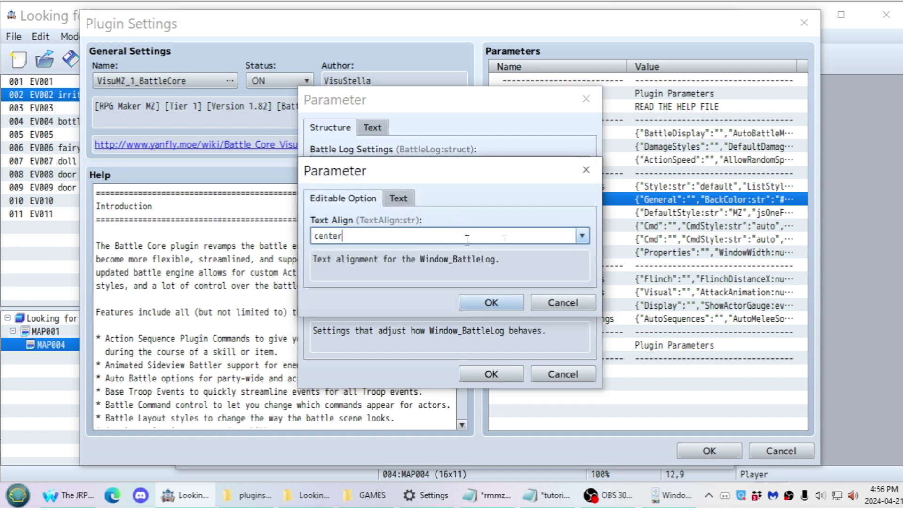
{"action": "left_click", "coordinate": [582, 236]}
{"action": "left_click", "coordinate": [396, 250]}
{"action": "left_click", "coordinate": [514, 307]}
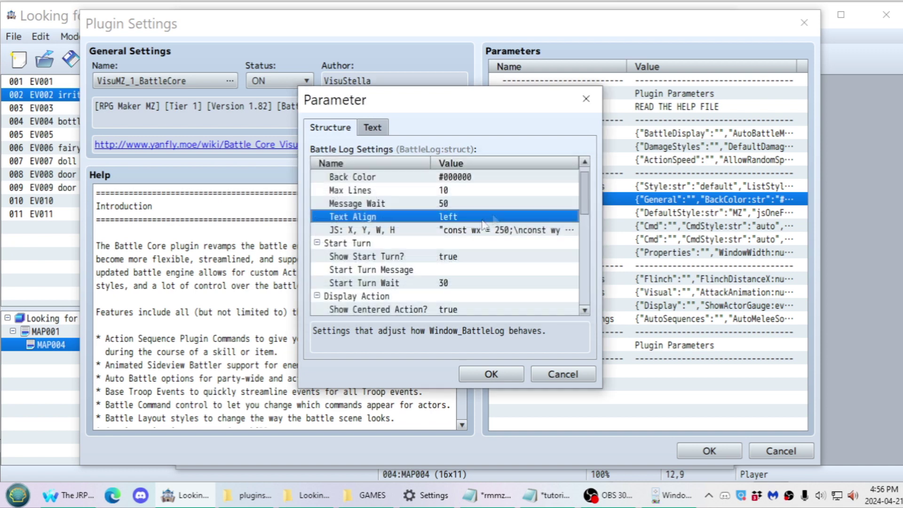
Review the battle log JS: X, Y, W, H code (wx = 250) and confirm the BattleCore settings.
{"action": "double_click", "coordinate": [462, 232]}
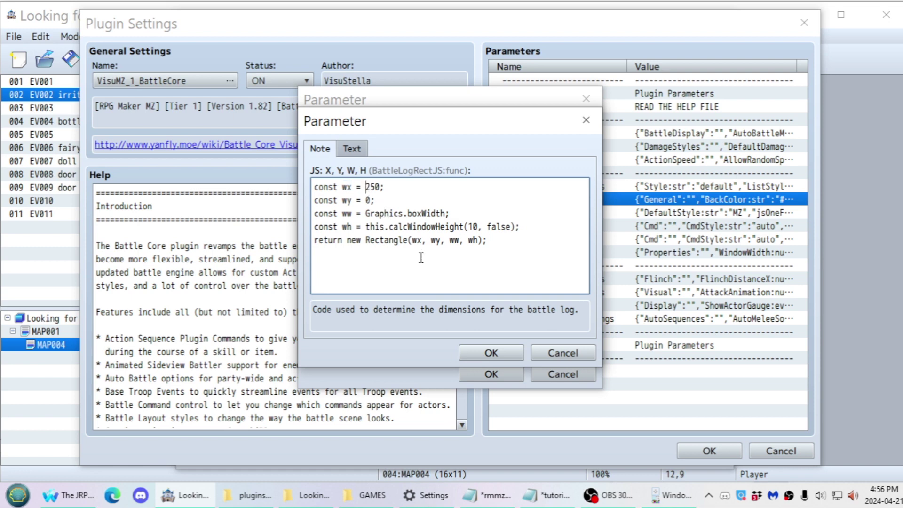
{"action": "left_click", "coordinate": [481, 354]}
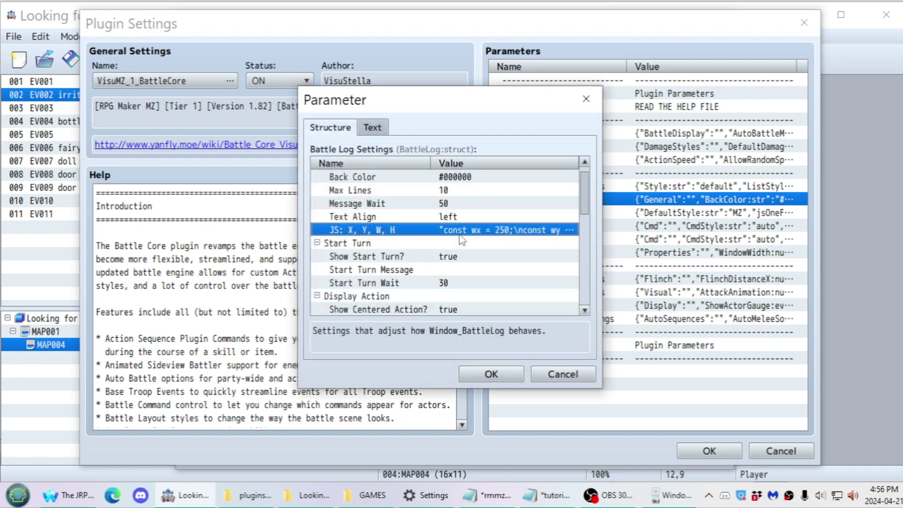
{"action": "left_click", "coordinate": [450, 219]}
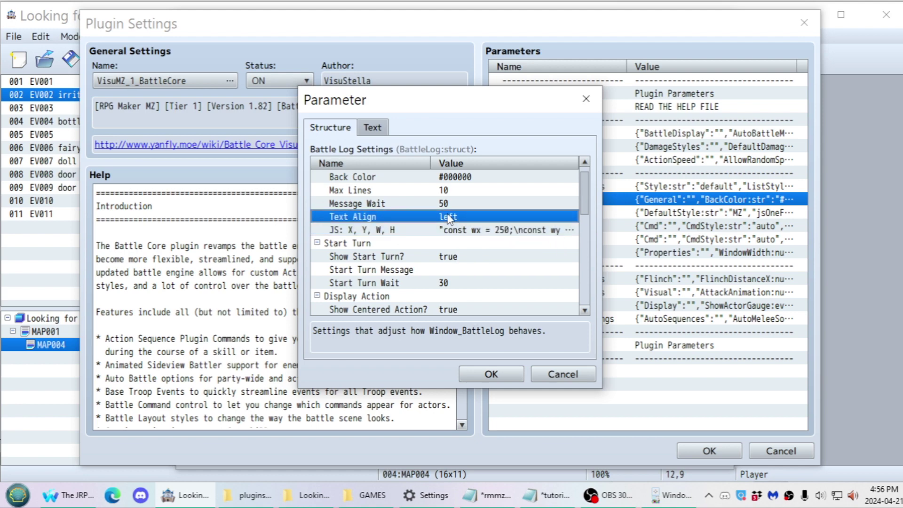
{"action": "left_click", "coordinate": [492, 233]}
{"action": "left_click", "coordinate": [491, 374]}
{"action": "left_click", "coordinate": [717, 455]}
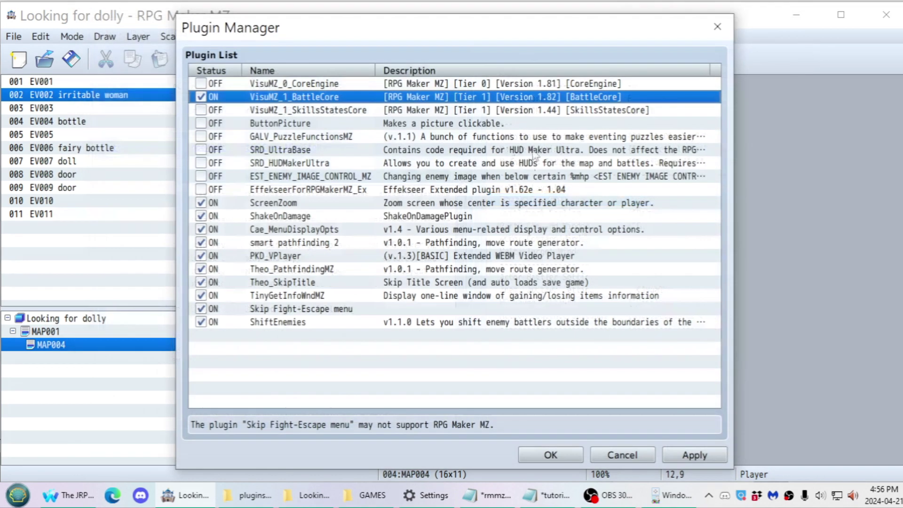
Save plugins, playtest a battle showing 'Try to dodge it!', then reopen BattleCore's settings.
{"action": "left_click", "coordinate": [551, 455]}
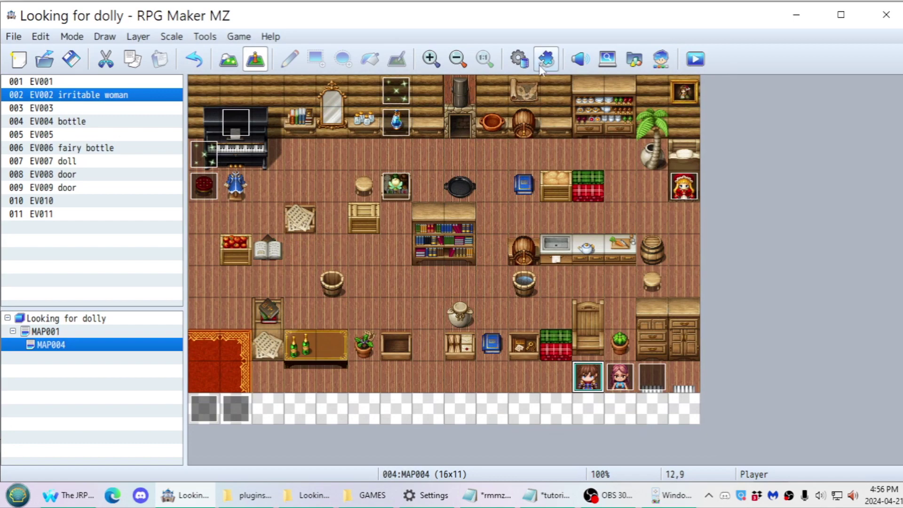
{"action": "left_click", "coordinate": [695, 59]}
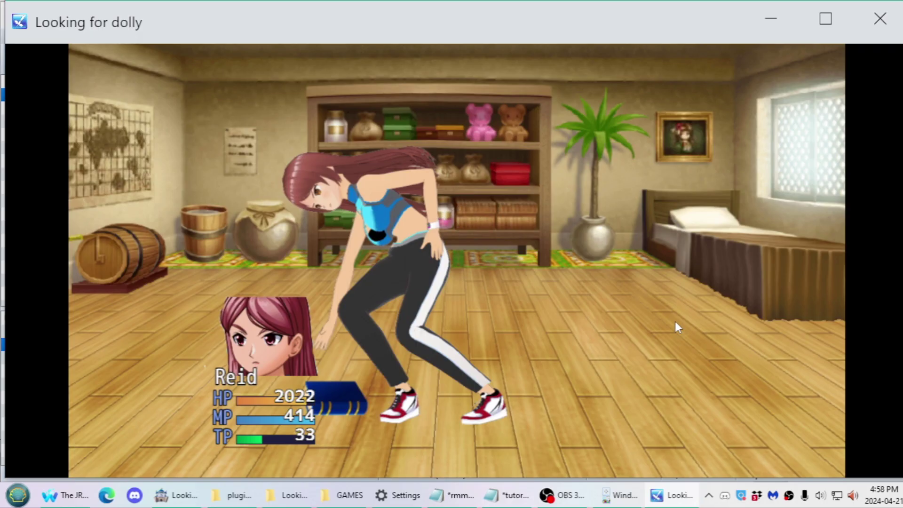
{"action": "left_click", "coordinate": [880, 19]}
{"action": "left_click", "coordinate": [546, 59]}
{"action": "double_click", "coordinate": [345, 97]}
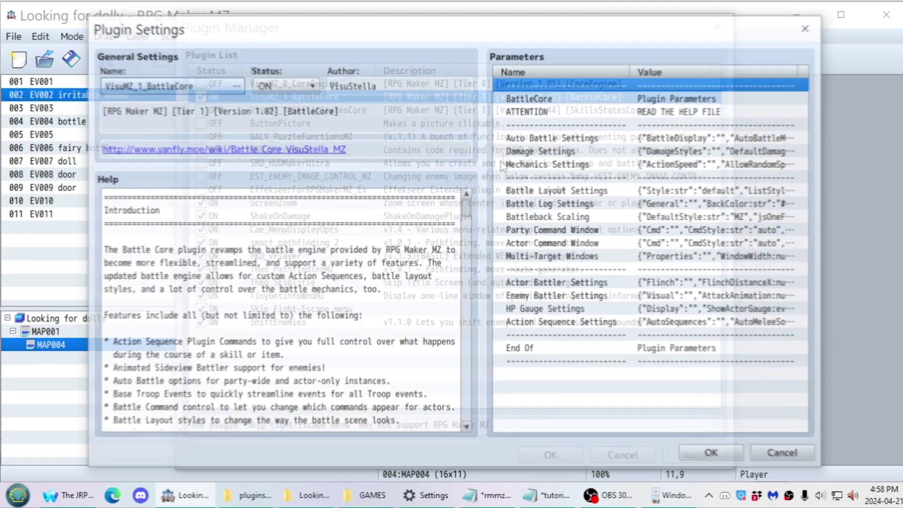
Change BattleCore's battle log Text Align to right and save the plugin settings.
{"action": "double_click", "coordinate": [652, 203]}
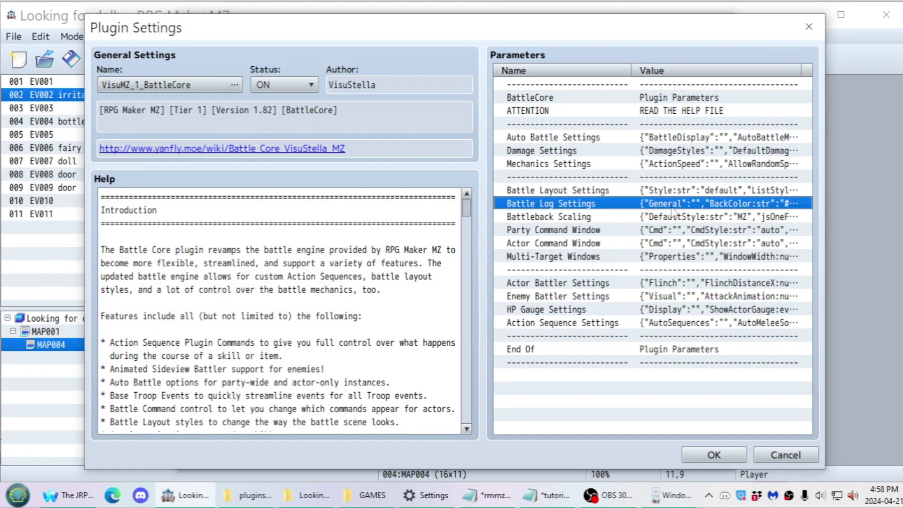
{"action": "double_click", "coordinate": [508, 234]}
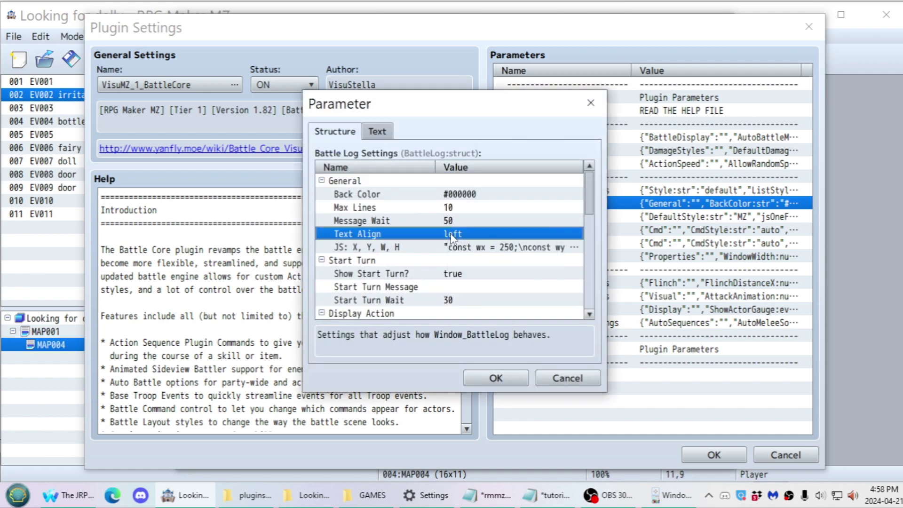
{"action": "left_click", "coordinate": [587, 239]}
{"action": "left_click", "coordinate": [514, 287]}
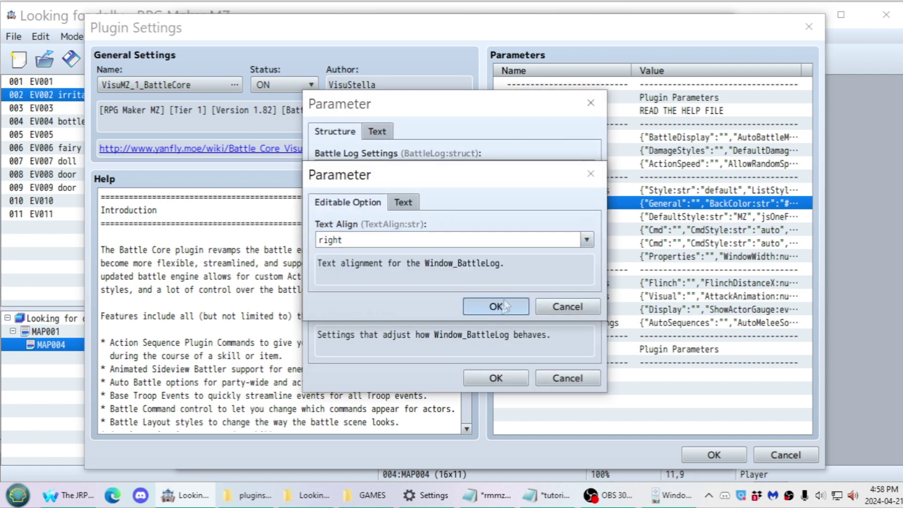
{"action": "left_click", "coordinate": [500, 307]}
{"action": "left_click", "coordinate": [500, 378]}
{"action": "left_click", "coordinate": [714, 454]}
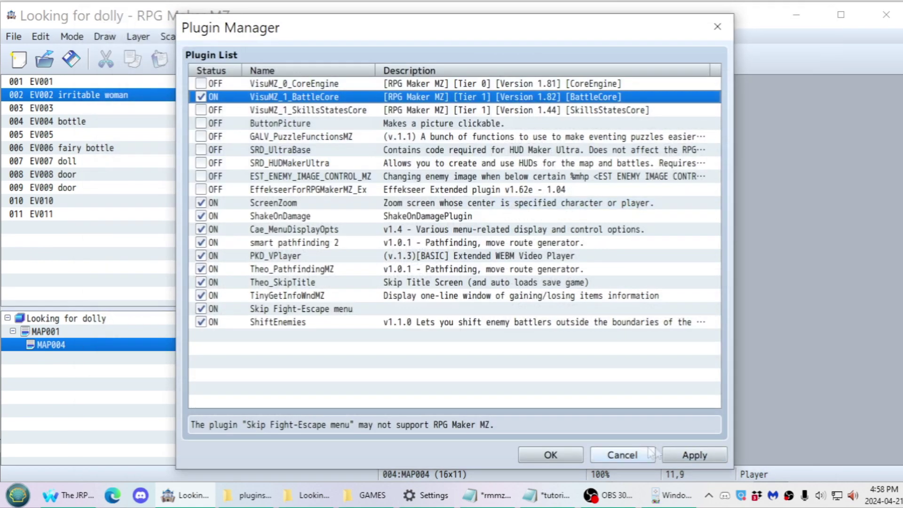
{"action": "left_click", "coordinate": [550, 455]}
{"action": "left_click", "coordinate": [695, 59]}
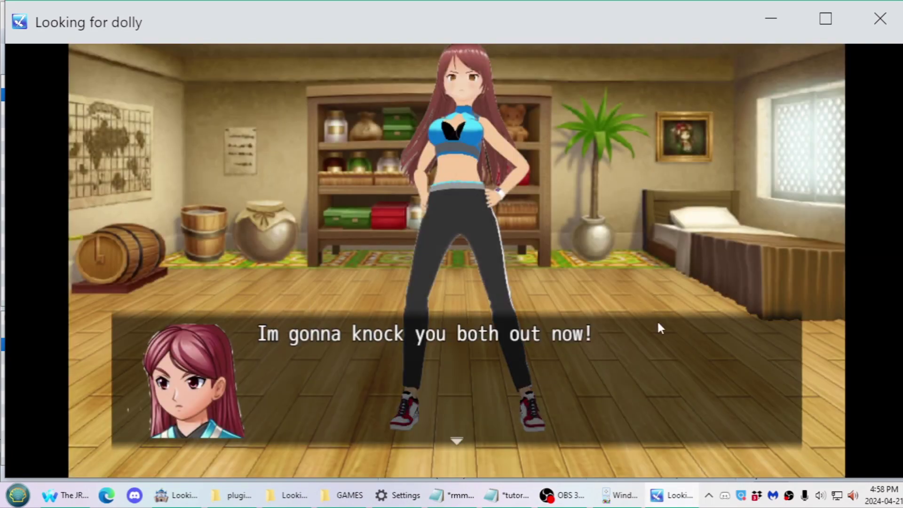
Attack in a playtest battle to check the right-aligned log, then reopen BattleCore's settings.
{"action": "left_click", "coordinate": [673, 324]}
{"action": "left_click", "coordinate": [688, 324]}
{"action": "left_click", "coordinate": [691, 327]}
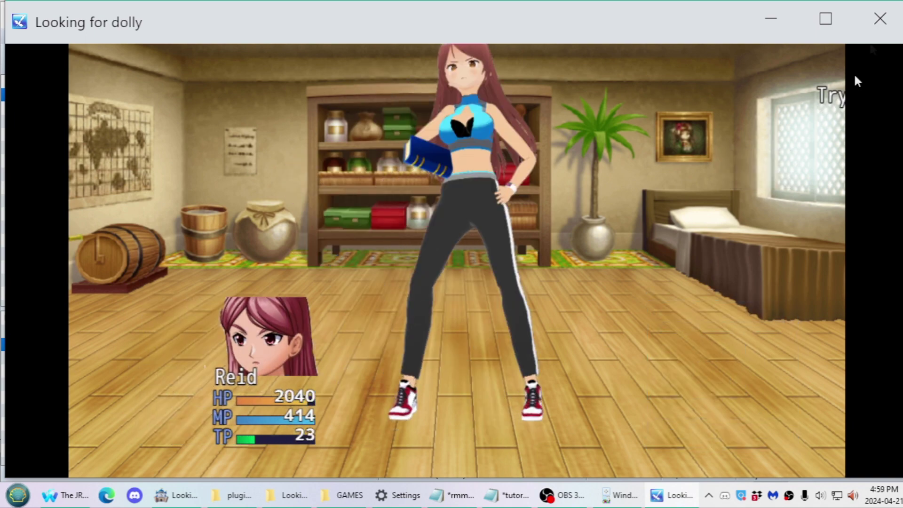
{"action": "left_click", "coordinate": [881, 19]}
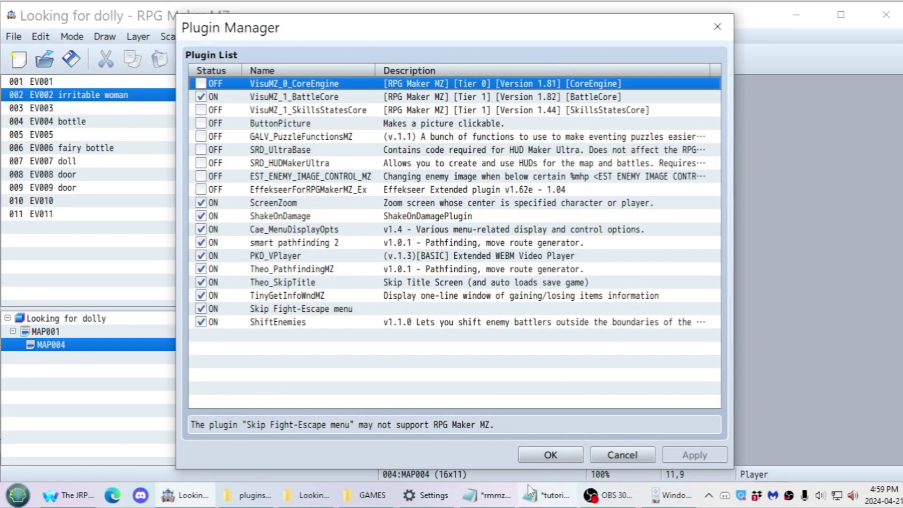
{"action": "left_click", "coordinate": [546, 495]}
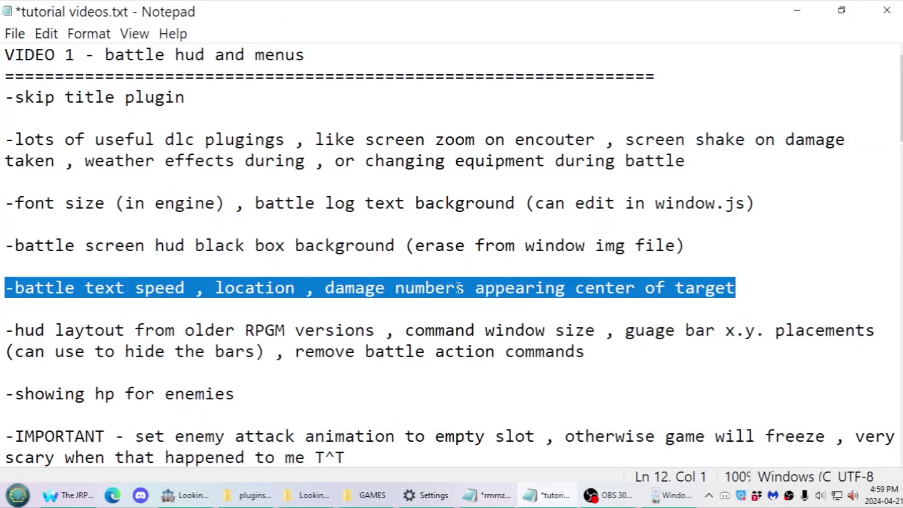
{"action": "left_click", "coordinate": [546, 495]}
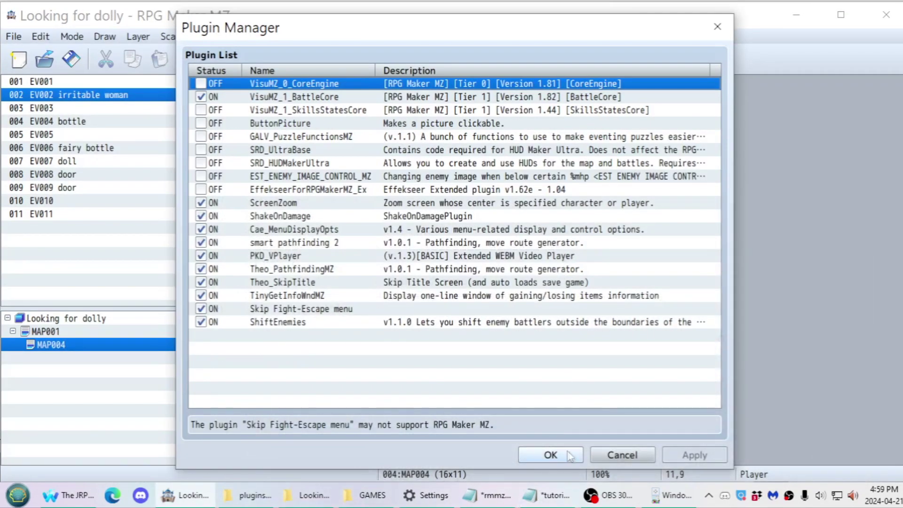
{"action": "double_click", "coordinate": [417, 99]}
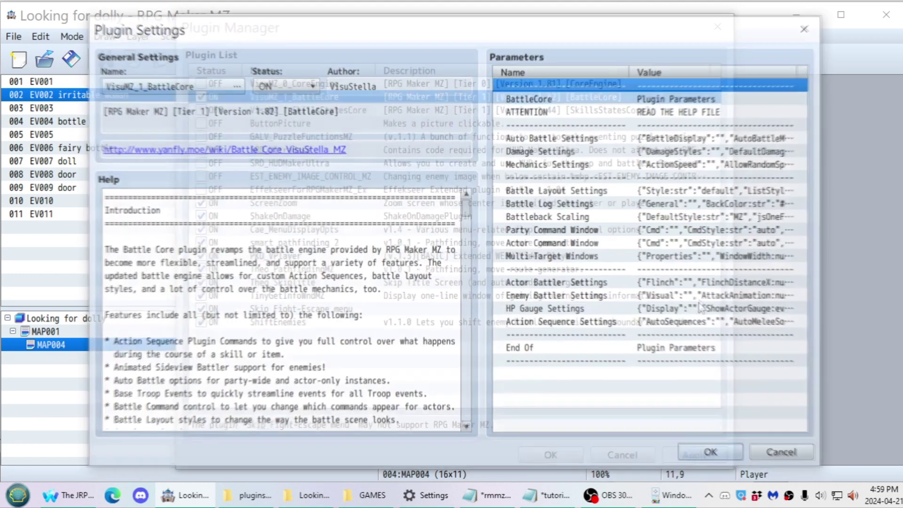
Review the BattleCore Enemy Battler Settings parameters without changing them.
{"action": "double_click", "coordinate": [657, 298]}
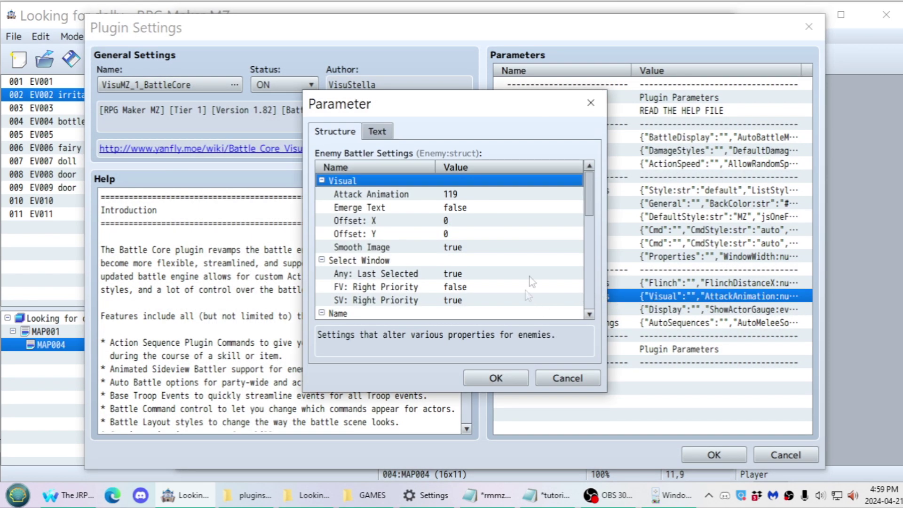
{"action": "scroll", "coordinate": [588, 199], "scroll_direction": "down", "scroll_amount": 1}
{"action": "scroll", "coordinate": [588, 198], "scroll_direction": "up", "scroll_amount": 1}
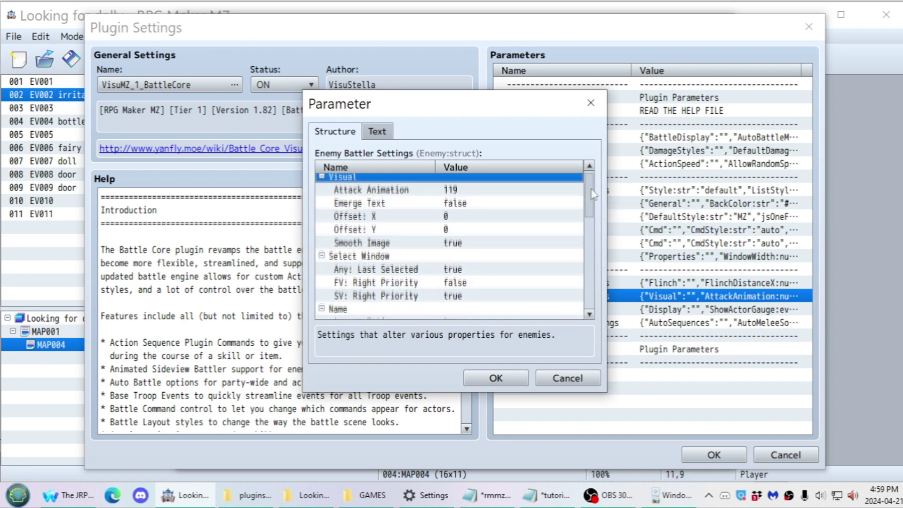
{"action": "left_click_drag", "start_coordinate": [591, 182], "coordinate": [591, 221]}
{"action": "key", "text": "Escape"}
Review the HP Gauge Settings, including the Battle Test Bypass and Enemies options, and confirm them.
{"action": "left_click", "coordinate": [650, 311]}
{"action": "double_click", "coordinate": [649, 310]}
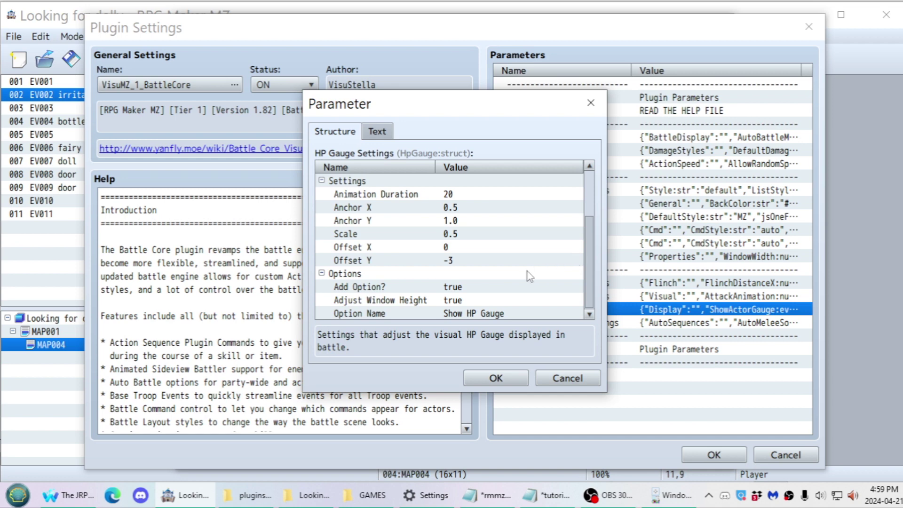
{"action": "scroll", "coordinate": [477, 304], "scroll_direction": "up", "scroll_amount": 2}
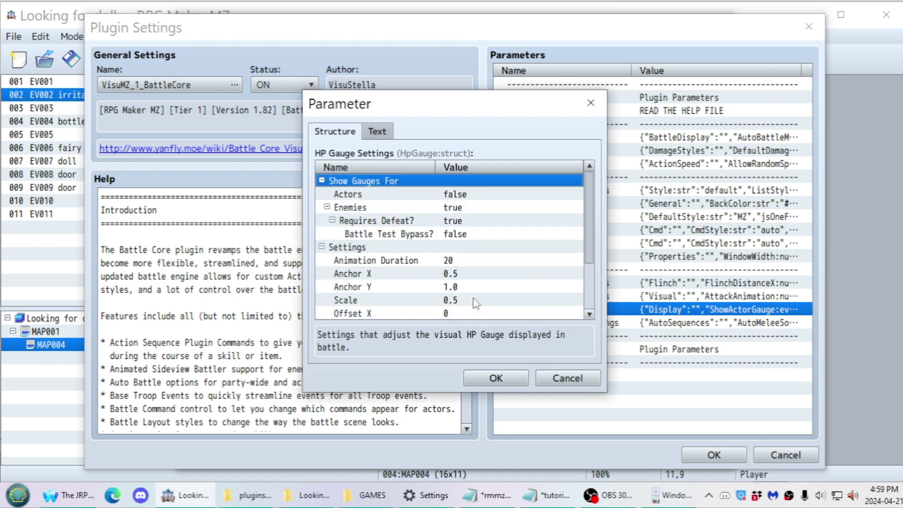
{"action": "left_click", "coordinate": [456, 235]}
{"action": "left_click", "coordinate": [461, 207]}
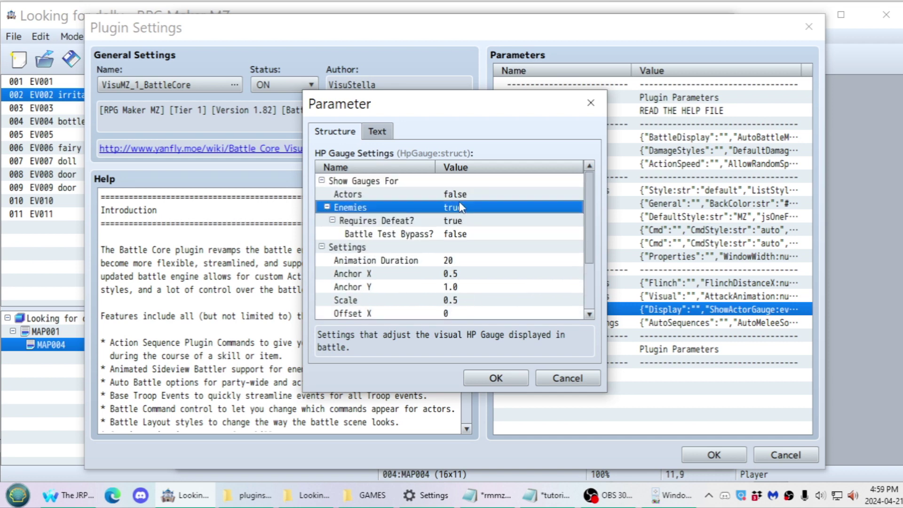
{"action": "scroll", "coordinate": [483, 259], "scroll_direction": "down", "scroll_amount": 2}
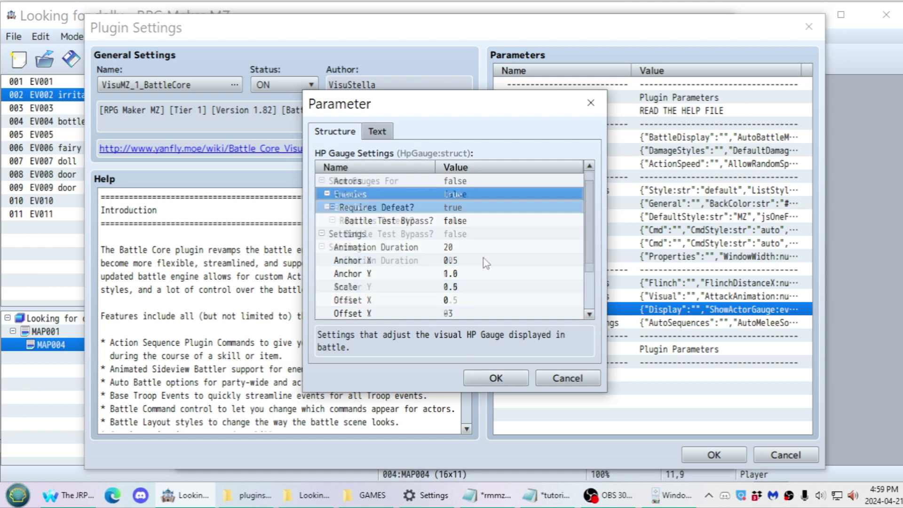
{"action": "left_click", "coordinate": [482, 377]}
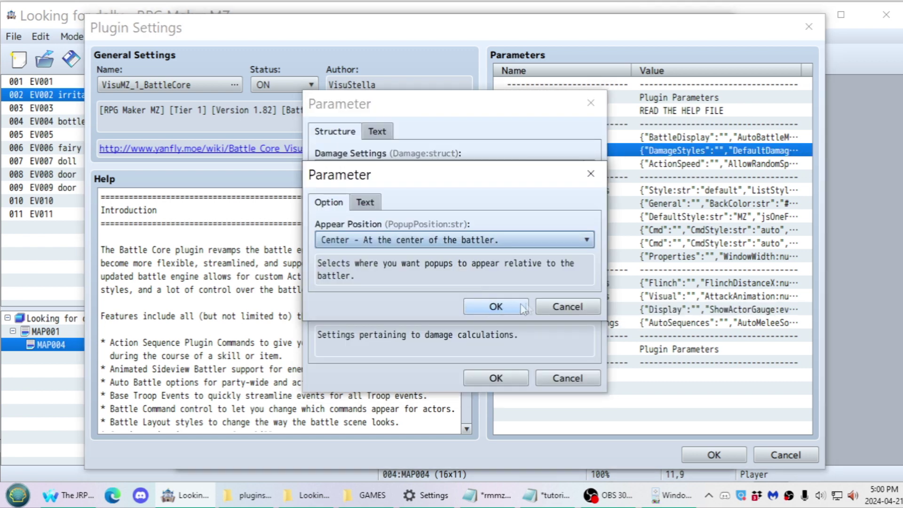
In Damage Settings, change the popup Appear Position to Head.
{"action": "left_click", "coordinate": [541, 306]}
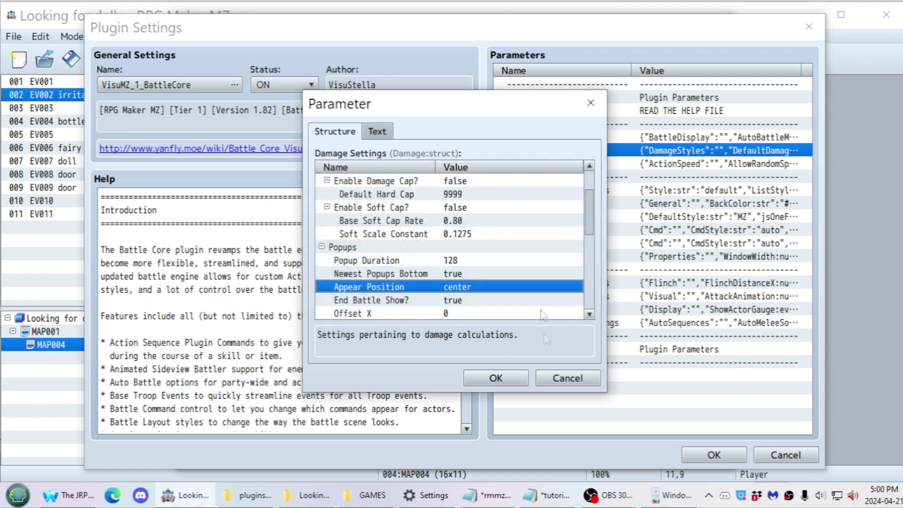
{"action": "left_click", "coordinate": [547, 376]}
{"action": "double_click", "coordinate": [636, 151]}
{"action": "scroll", "coordinate": [494, 268], "scroll_direction": "down", "scroll_amount": 5}
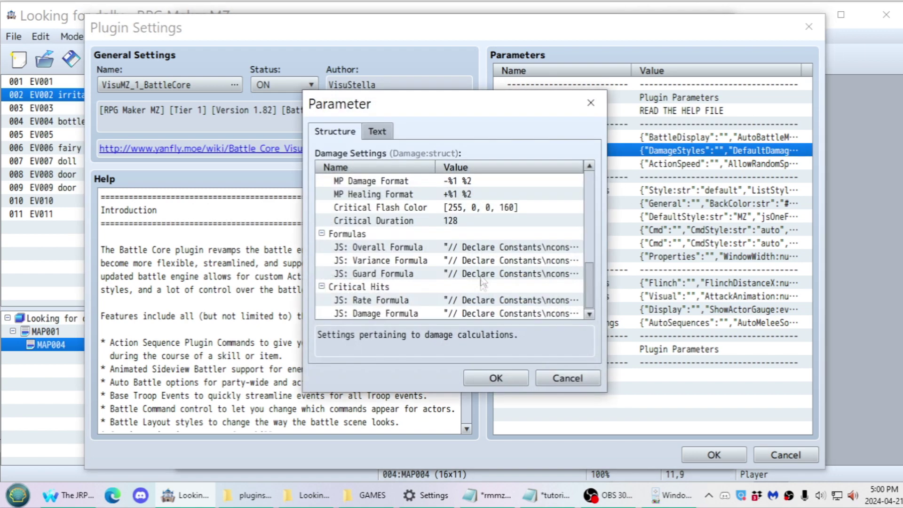
{"action": "scroll", "coordinate": [492, 268], "scroll_direction": "up", "scroll_amount": 5}
{"action": "left_click", "coordinate": [463, 253]}
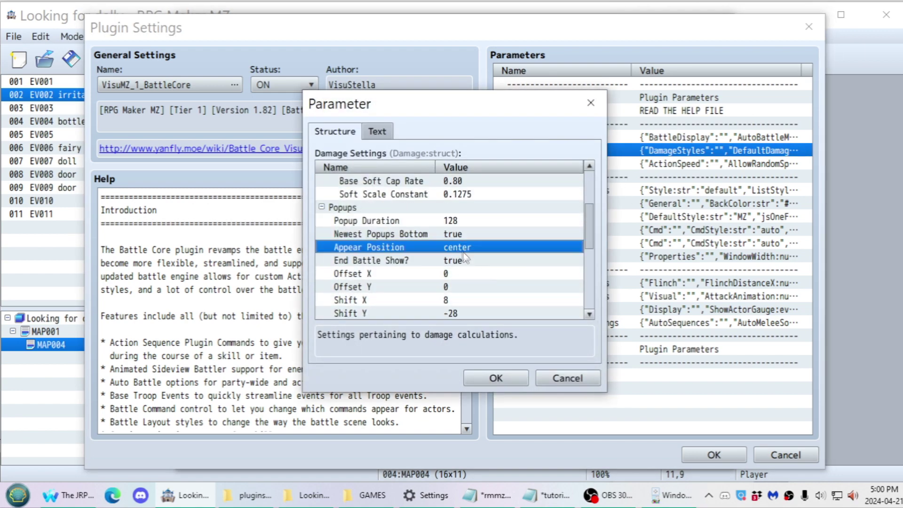
{"action": "scroll", "coordinate": [449, 236], "scroll_direction": "up", "scroll_amount": 1}
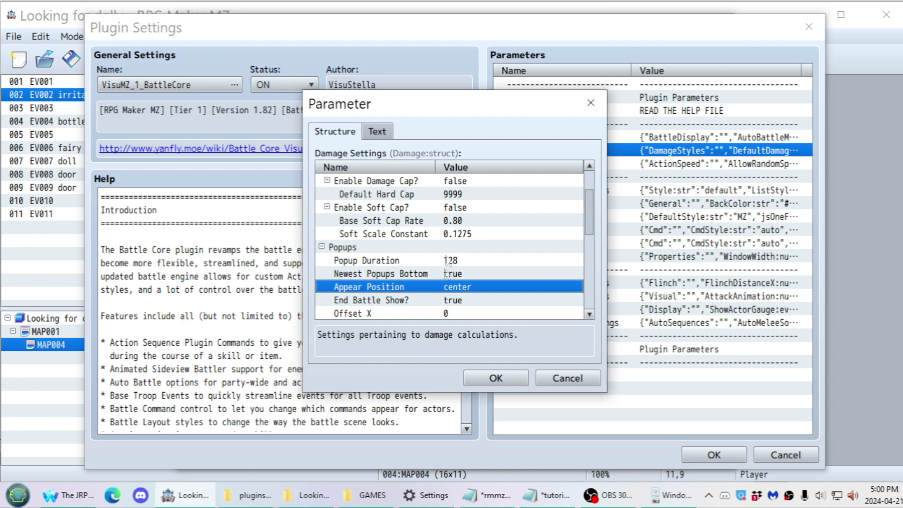
{"action": "double_click", "coordinate": [466, 289]}
{"action": "left_click", "coordinate": [499, 241]}
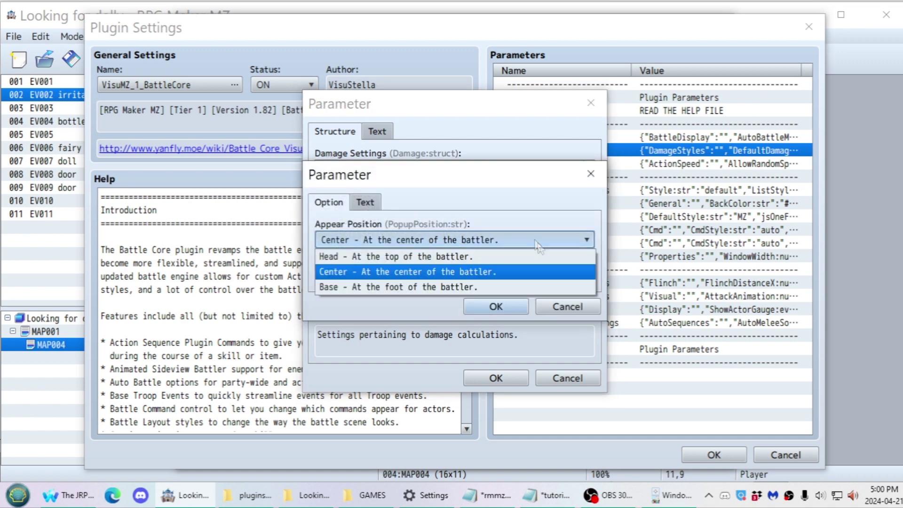
{"action": "left_click", "coordinate": [478, 256]}
Confirm the Damage Settings, then save and apply the BattleCore plugin changes and close the plugin list.
{"action": "left_click", "coordinate": [496, 306]}
{"action": "left_click", "coordinate": [496, 378]}
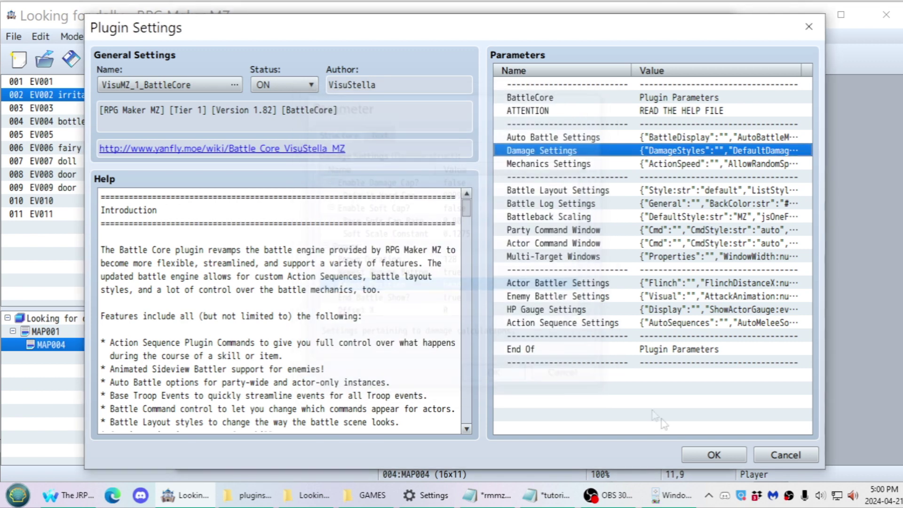
{"action": "left_click", "coordinate": [714, 455]}
{"action": "left_click", "coordinate": [690, 453]}
{"action": "left_click", "coordinate": [549, 454]}
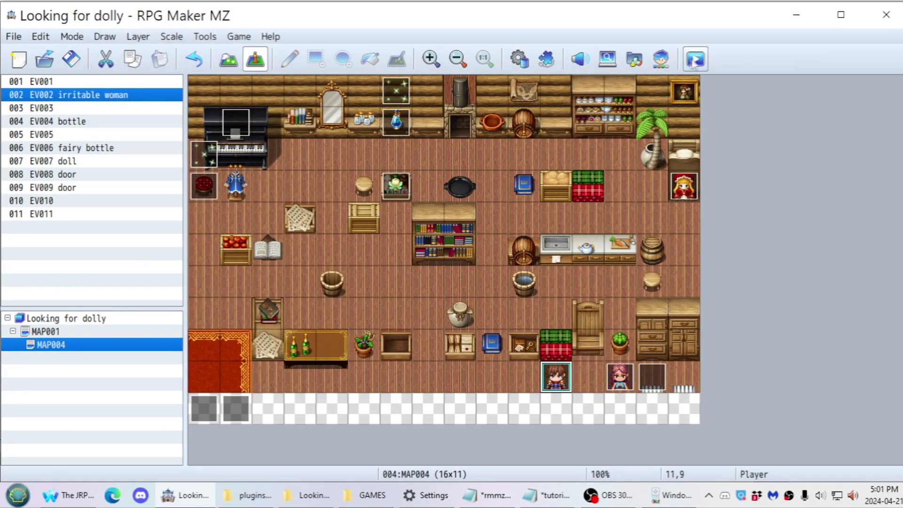
Playtest the game and attack the enemy in battle, raising Reid's TP to 10.
{"action": "left_click", "coordinate": [695, 60]}
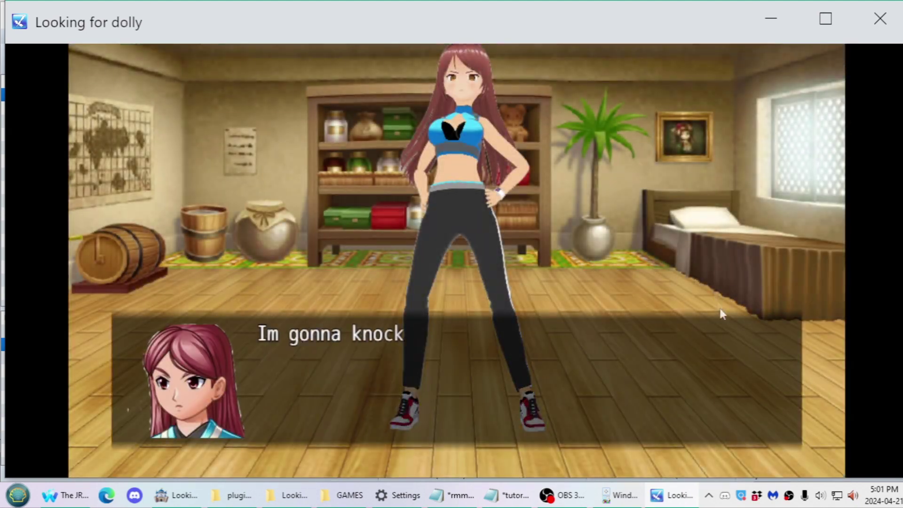
{"action": "left_click", "coordinate": [710, 319]}
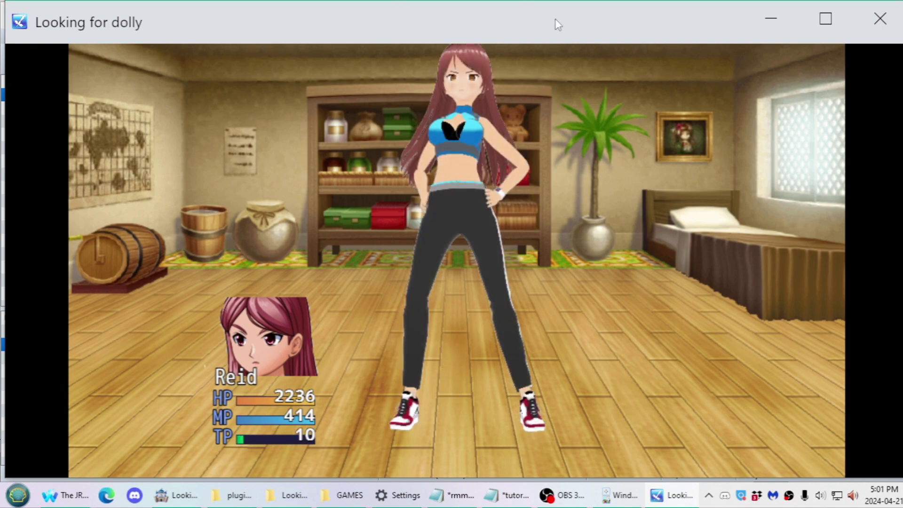